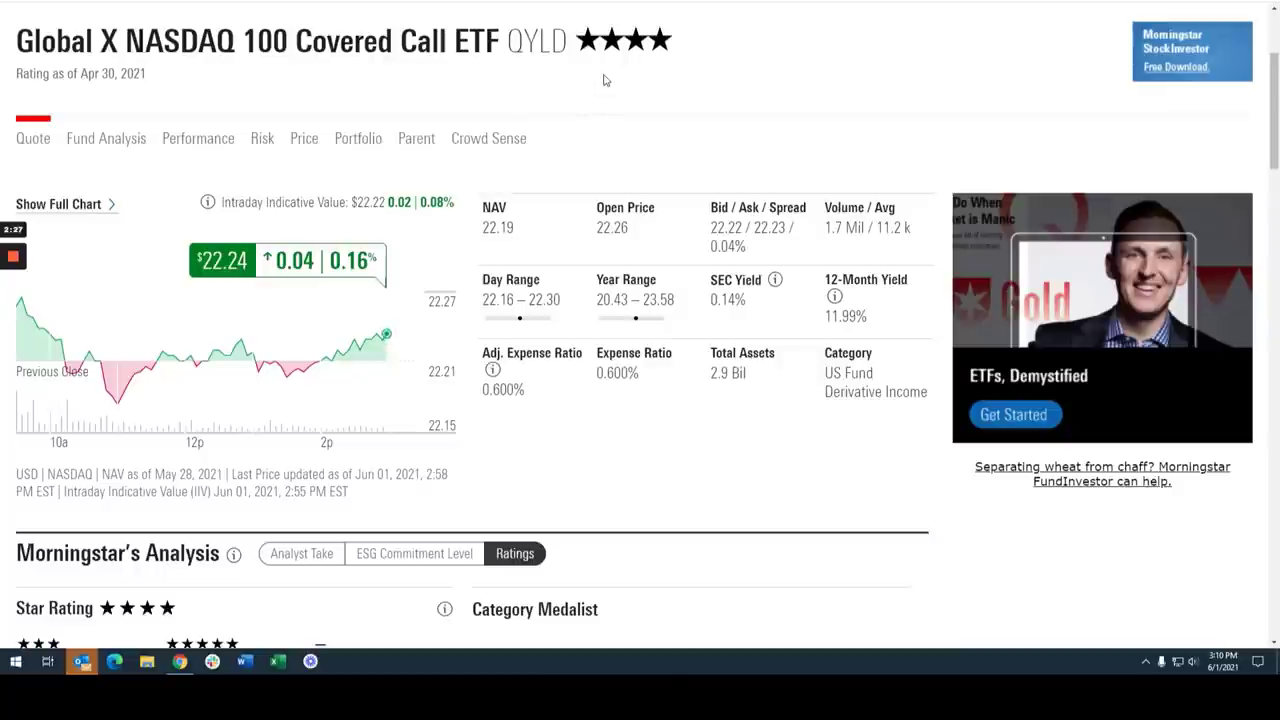
scroll(355, 362, "down", 2)
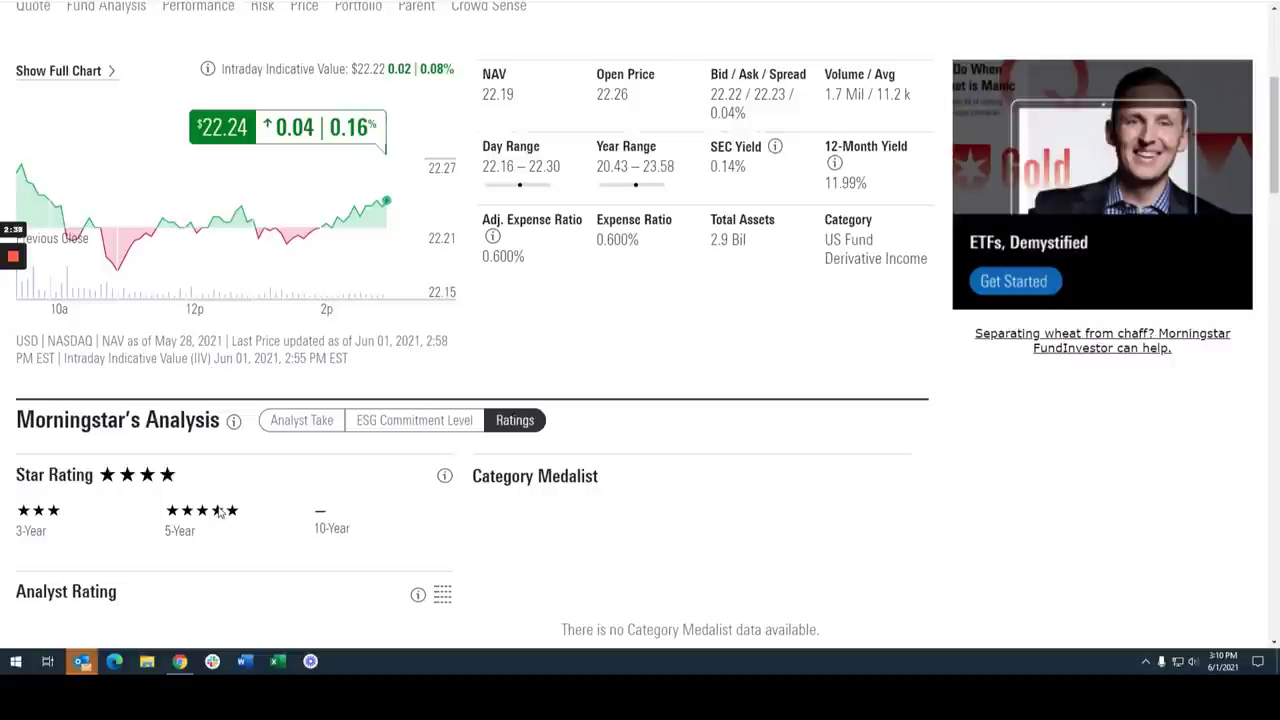
scroll(218, 518, "up", 1)
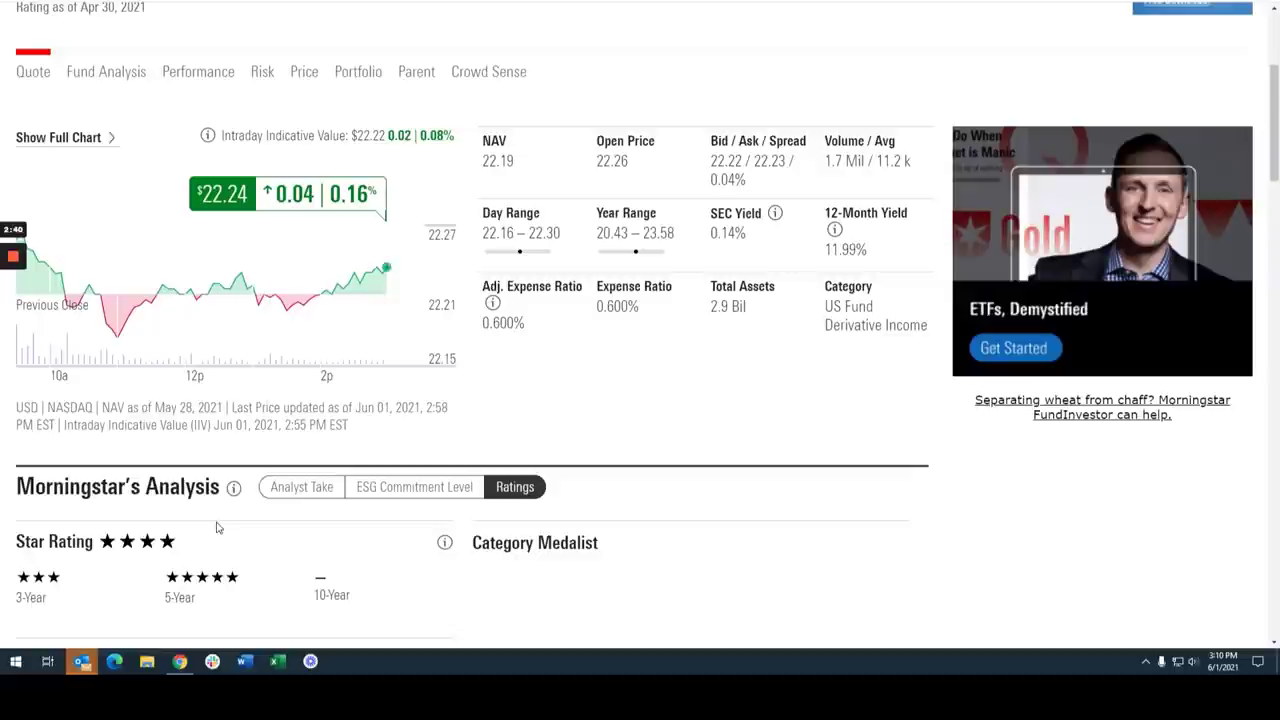
scroll(212, 520, "down", 2)
scroll(232, 465, "up", 2)
scroll(233, 458, "up", 2)
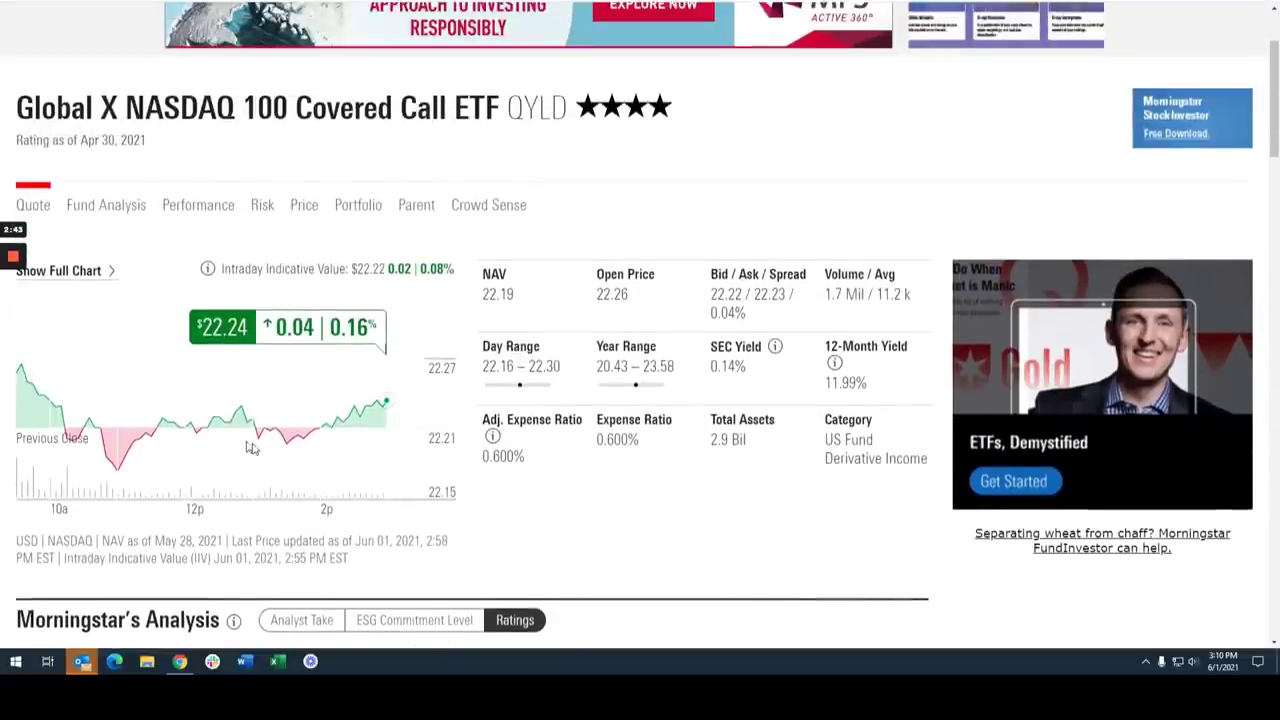
- Review QYLD's allocation, factor profile, Technology-led 43.99% sector exposure and financial metrics on Morningstar
left_click(361, 214)
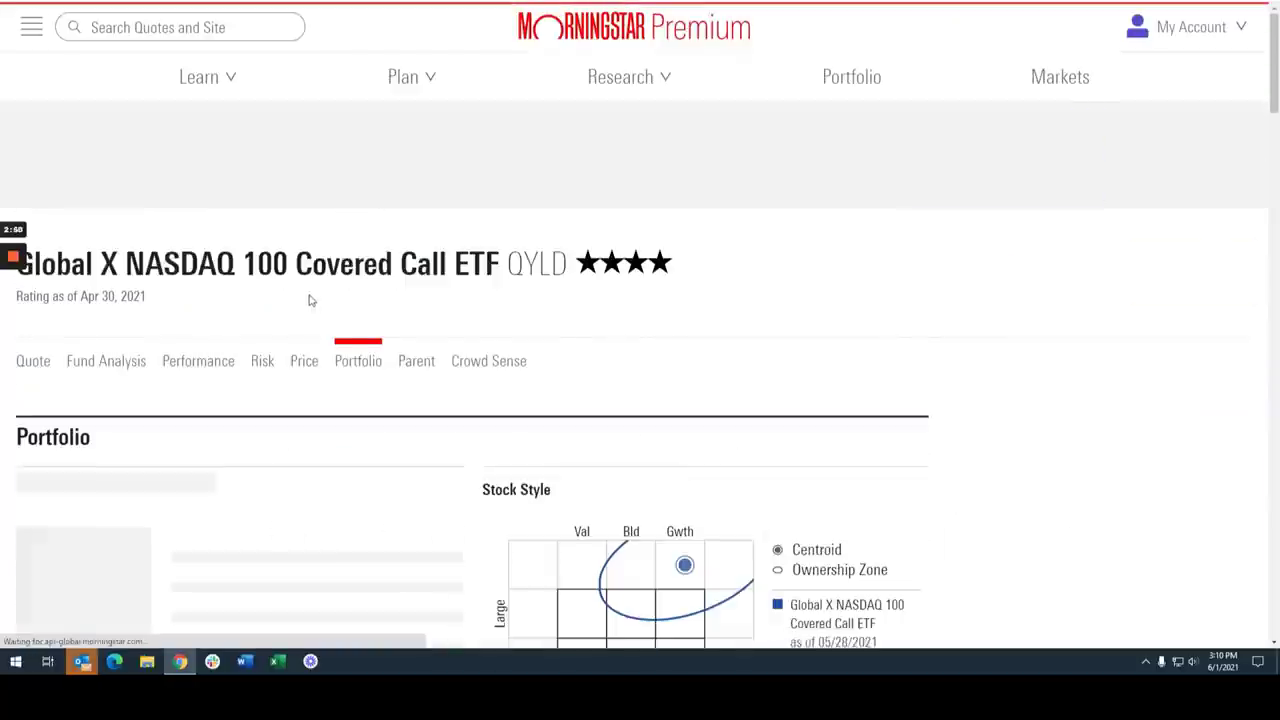
scroll(286, 320, "down", 2)
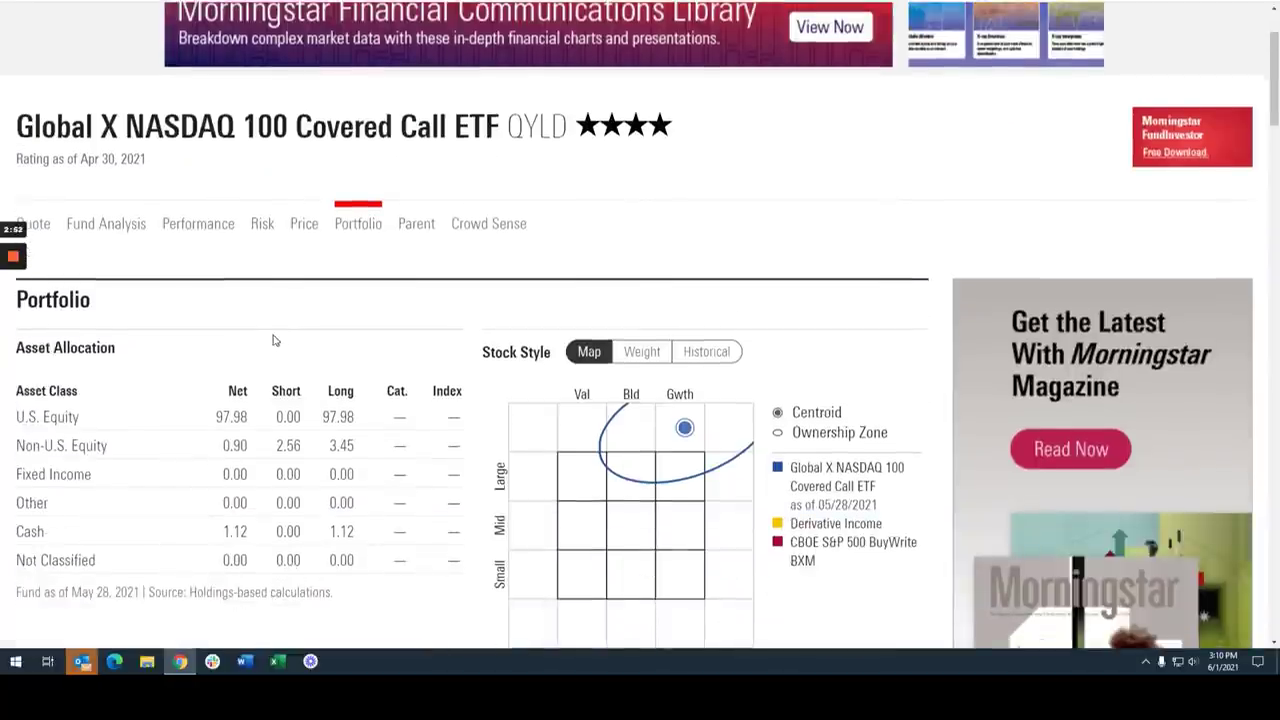
scroll(268, 345, "down", 2)
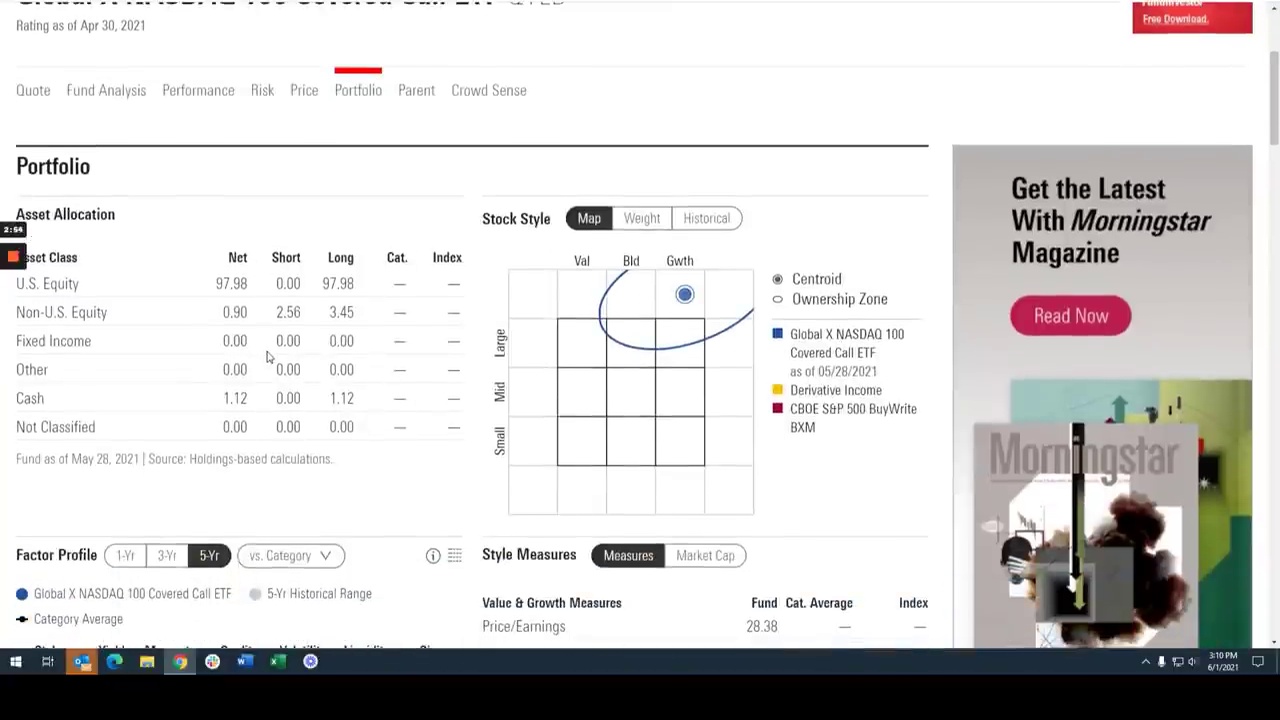
scroll(203, 331, "up", 1)
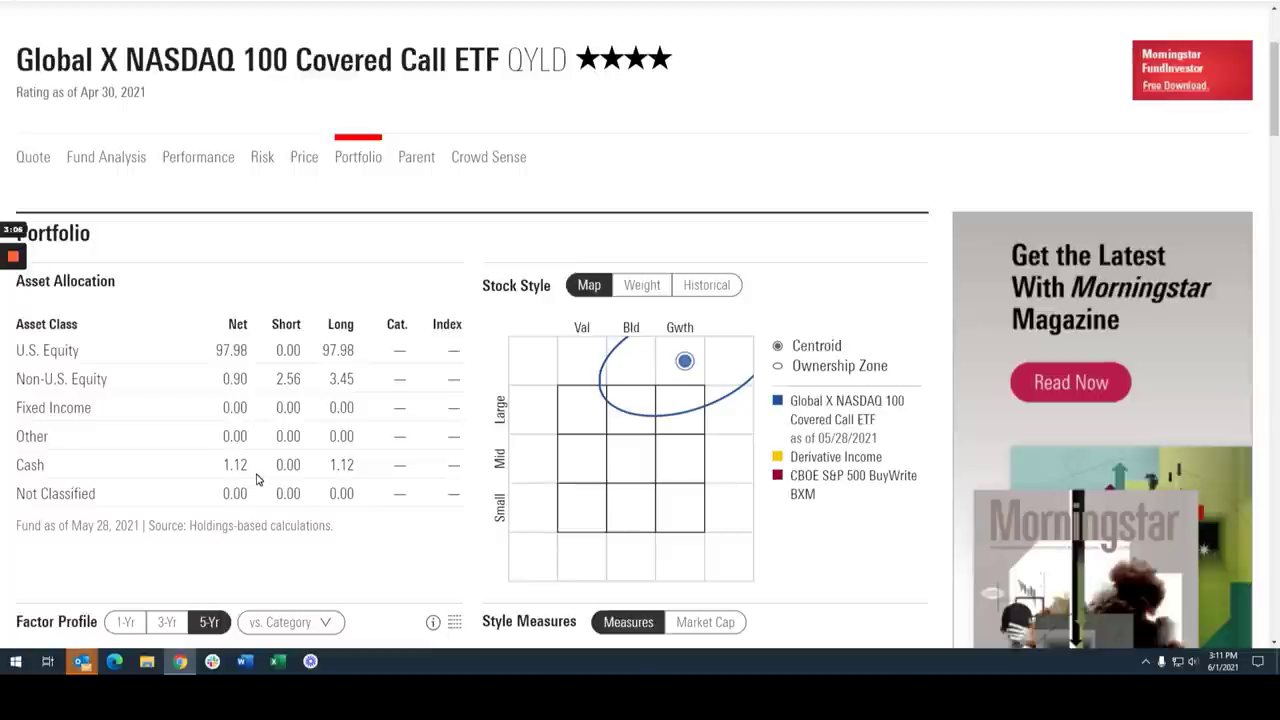
scroll(256, 480, "down", 1)
scroll(254, 472, "down", 2)
scroll(252, 464, "down", 1)
scroll(248, 452, "down", 3)
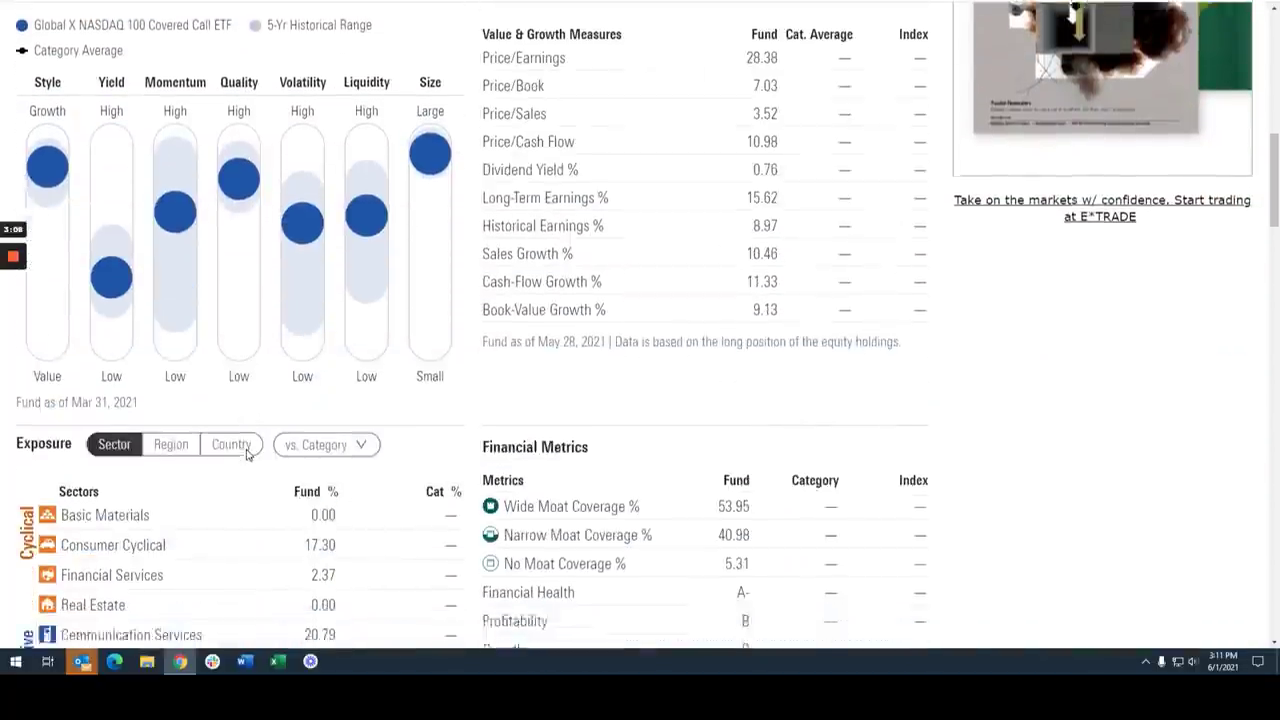
scroll(247, 450, "down", 1)
scroll(246, 443, "down", 2)
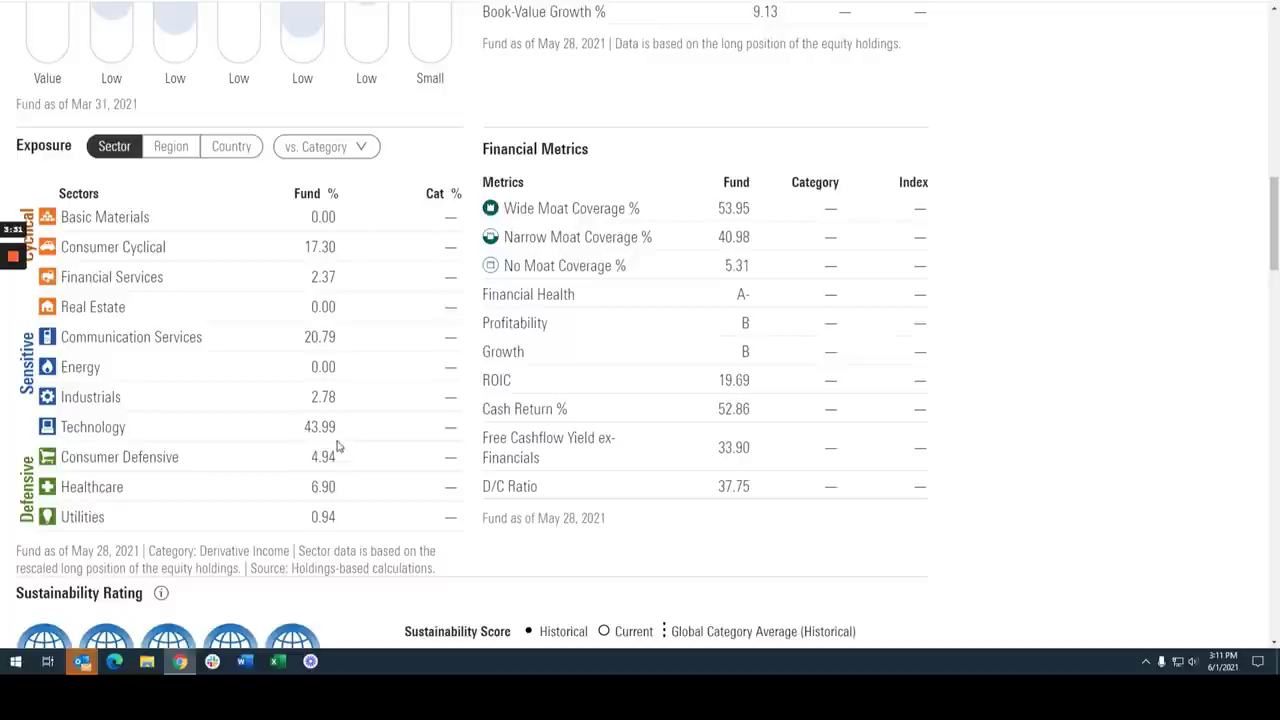
- Scroll to QYLD's holdings and expand the table with Show More Holdings
scroll(309, 449, "down", 1)
scroll(300, 434, "down", 4)
scroll(302, 432, "down", 3)
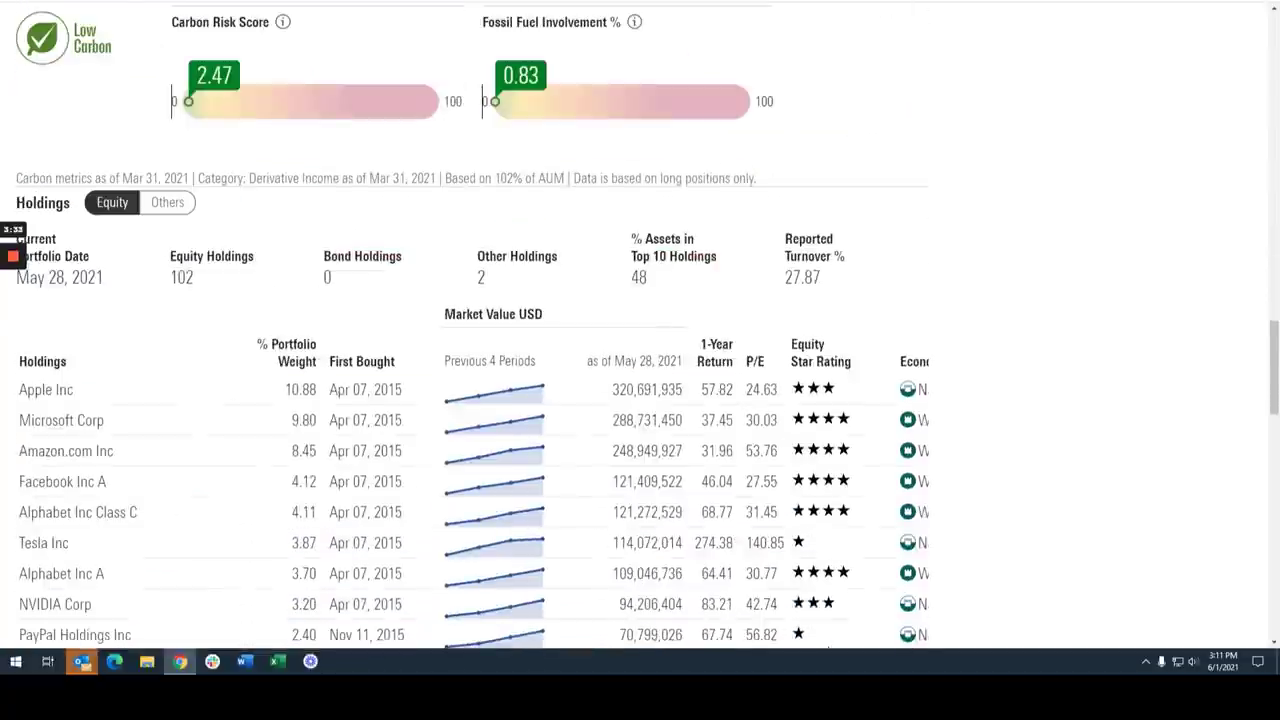
scroll(640, 325, "down", 2)
scroll(296, 433, "up", 1)
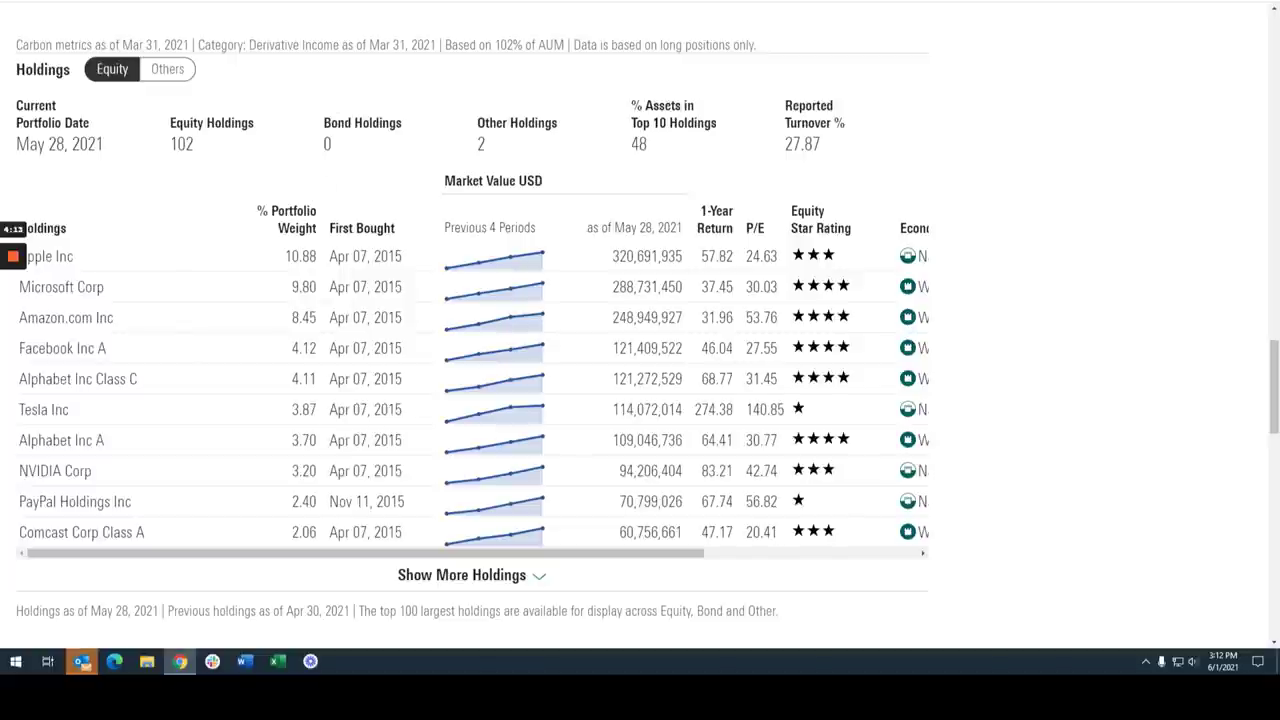
left_click(430, 575)
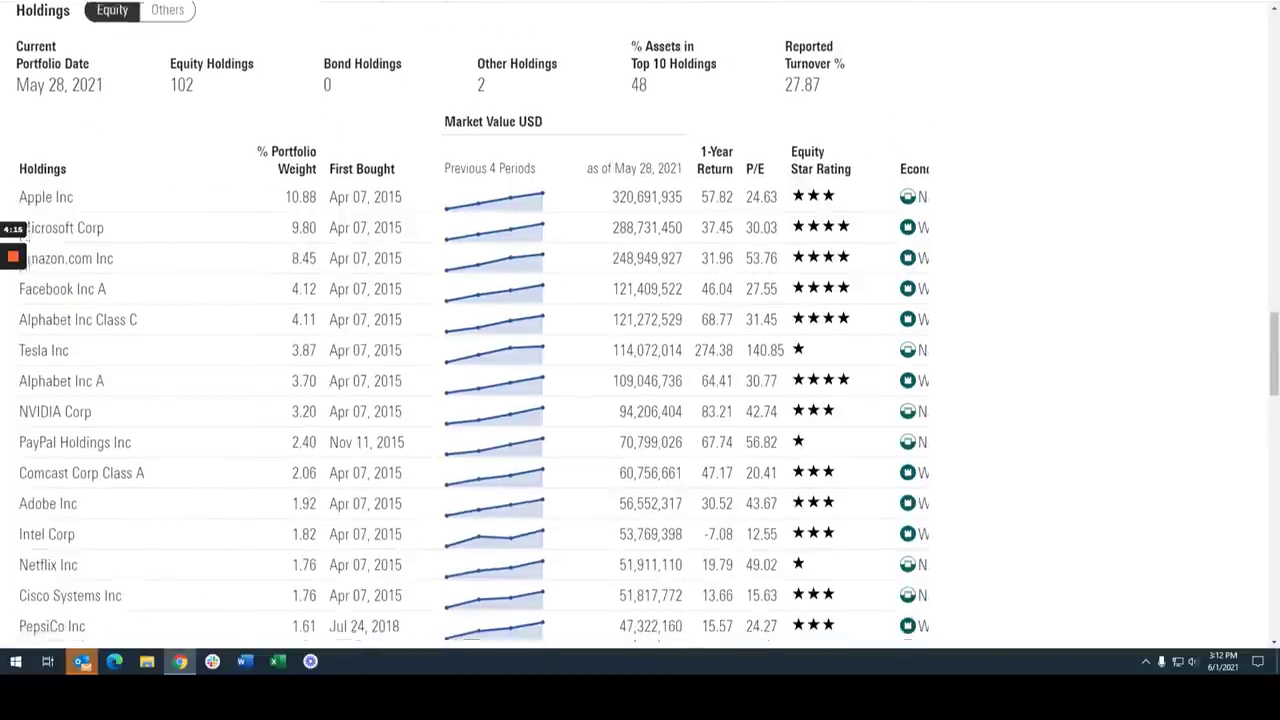
- Page to the second page of QYLD's holdings list
scroll(307, 312, "down", 5)
scroll(307, 312, "down", 1)
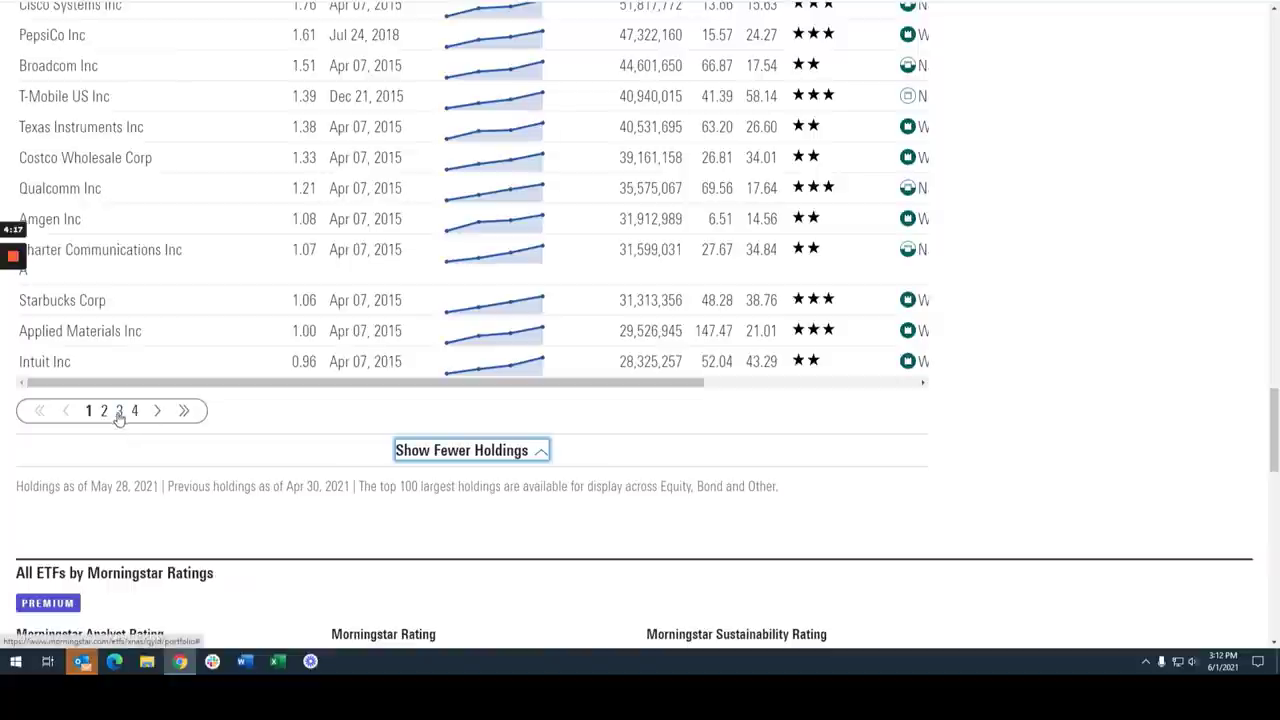
left_click(108, 418)
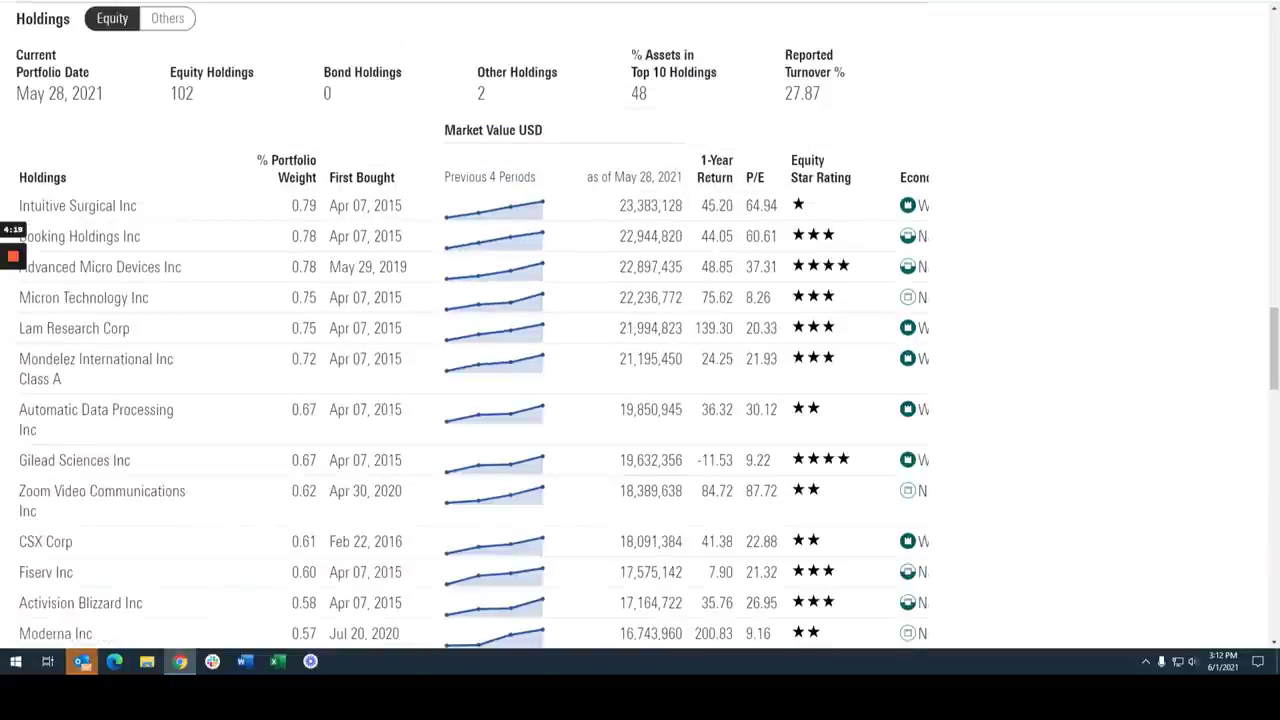
scroll(250, 290, "up", 1)
scroll(250, 290, "up", 3)
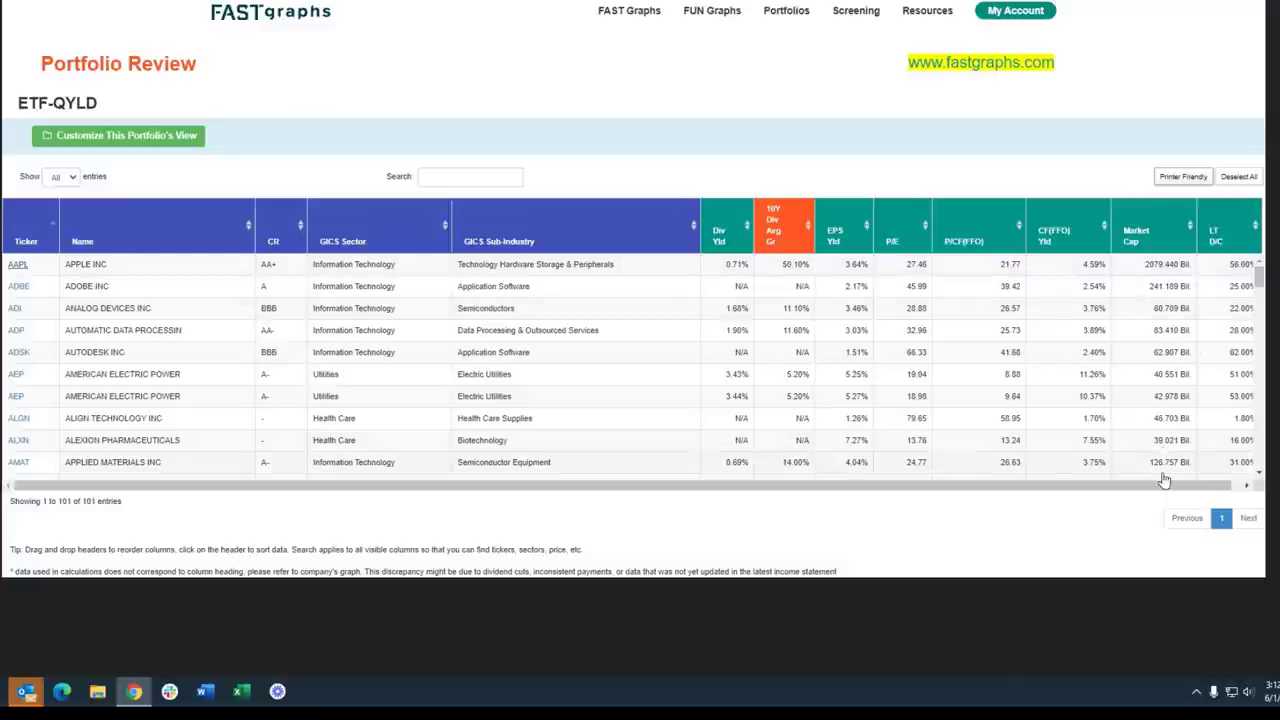
- Sort the ETF-QYLD holdings table by EPS yield, lowest first, after checking the column choices
left_click_drag(1163, 488, 1173, 488)
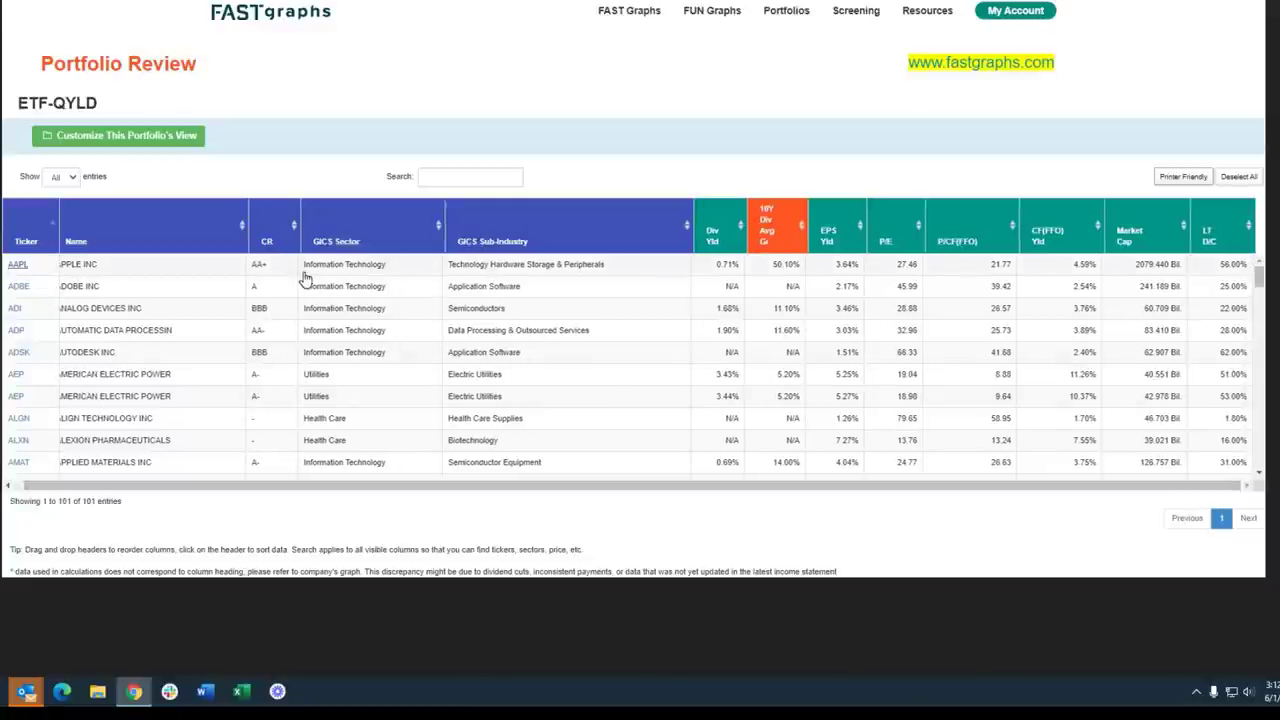
left_click(170, 135)
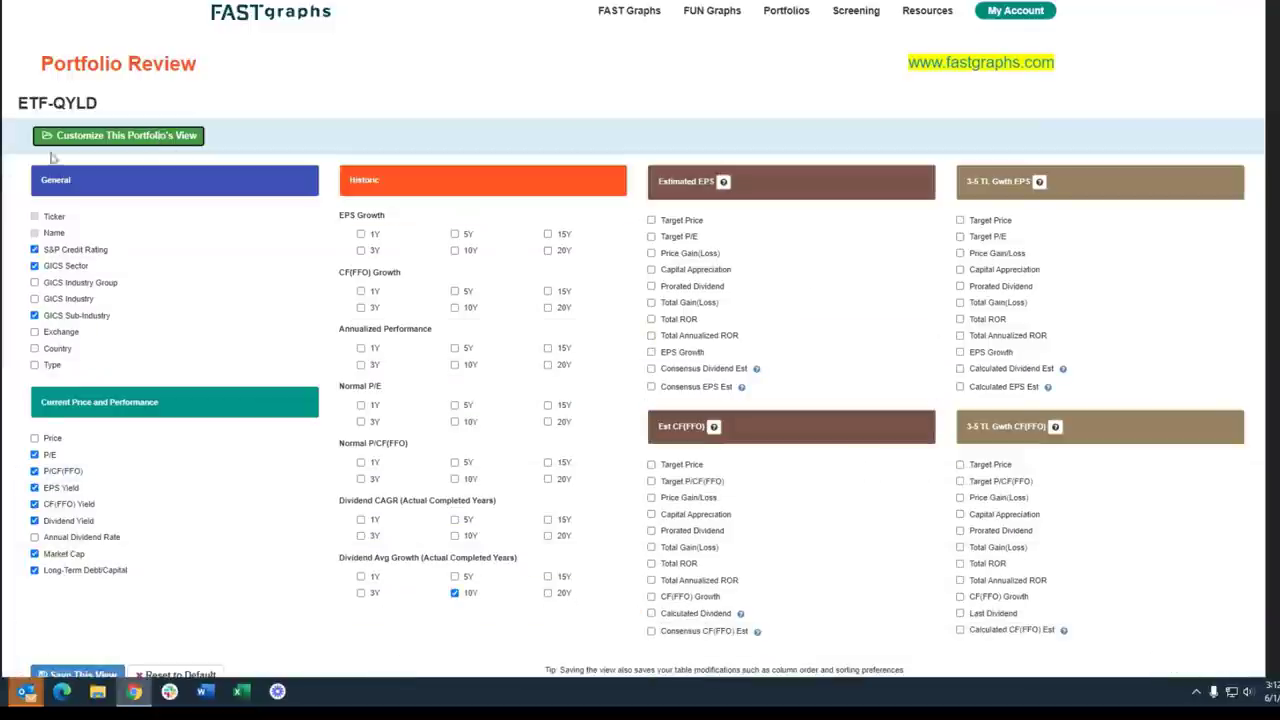
left_click(112, 140)
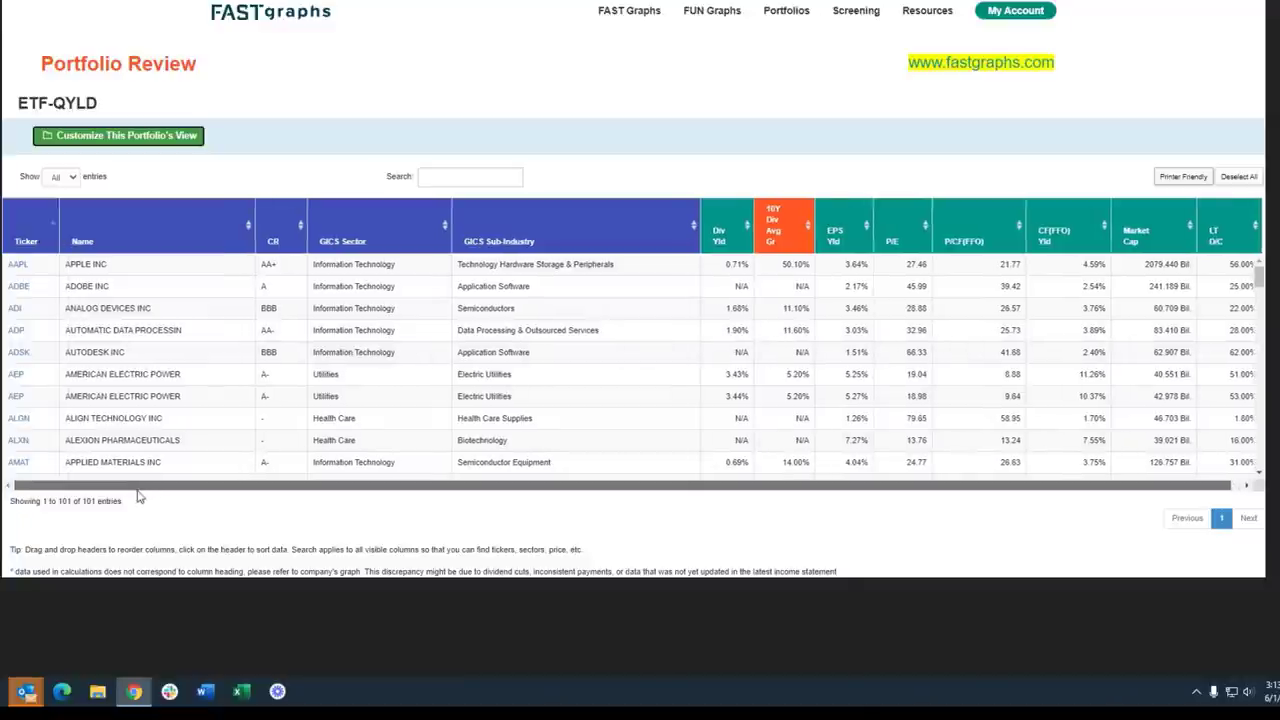
left_click_drag(161, 486, 153, 486)
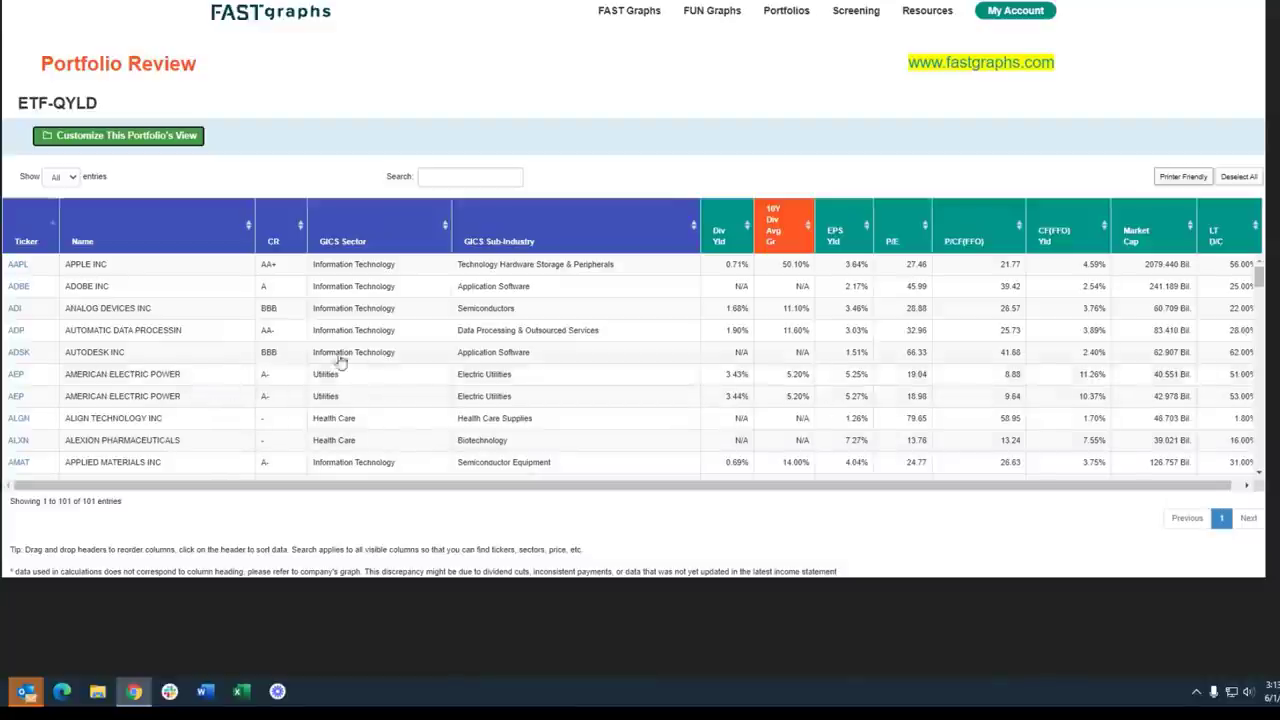
left_click(845, 246)
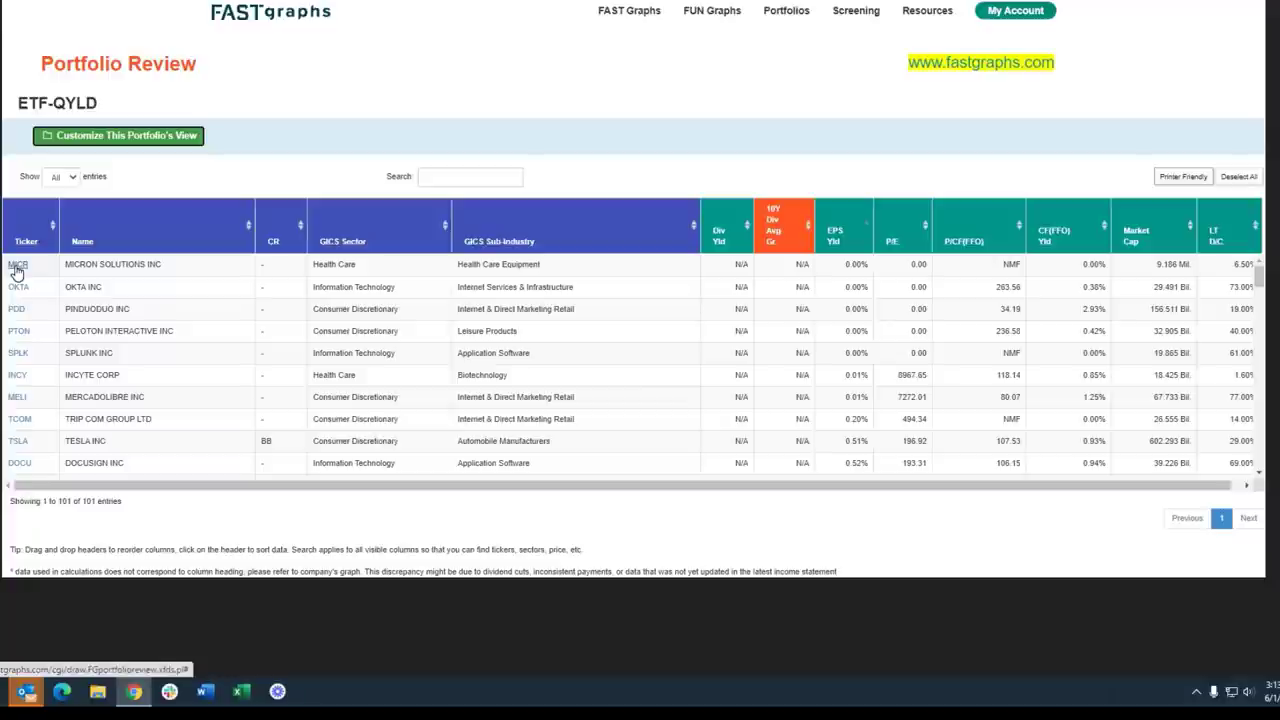
- Open MICR's fundamentals chart and check its performance results
left_click(16, 271)
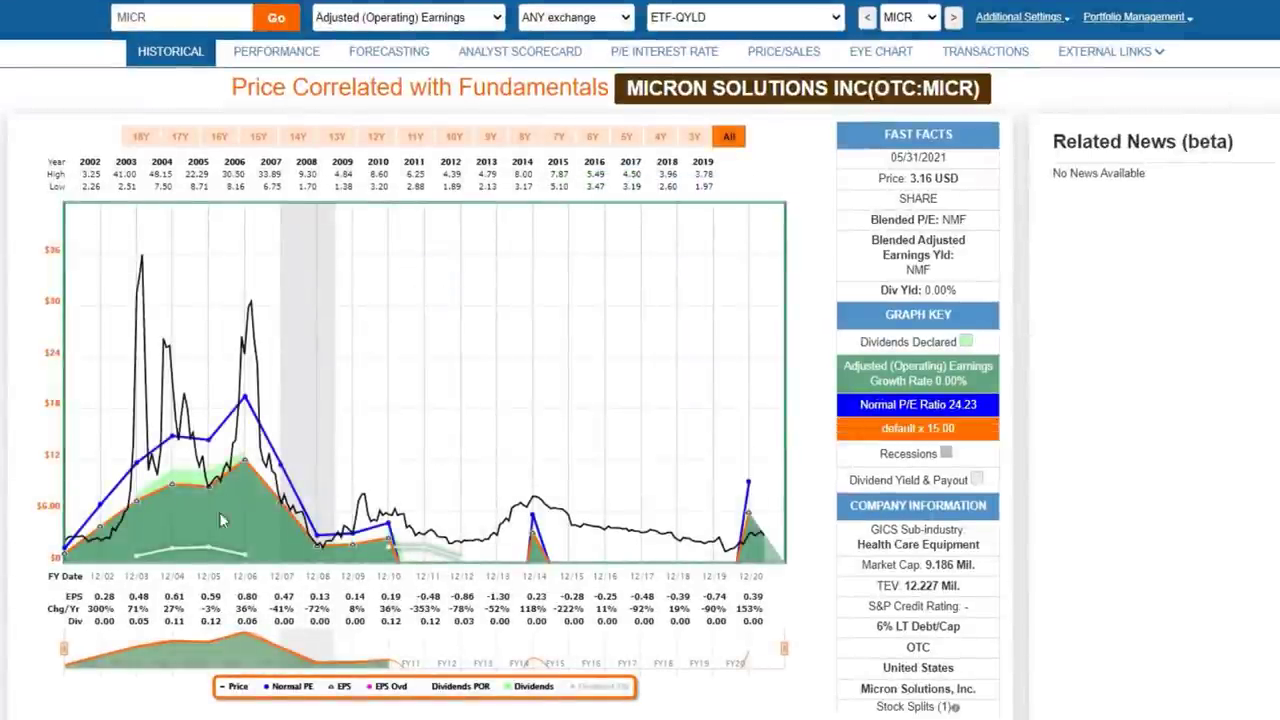
scroll(455, 321, "down", 1)
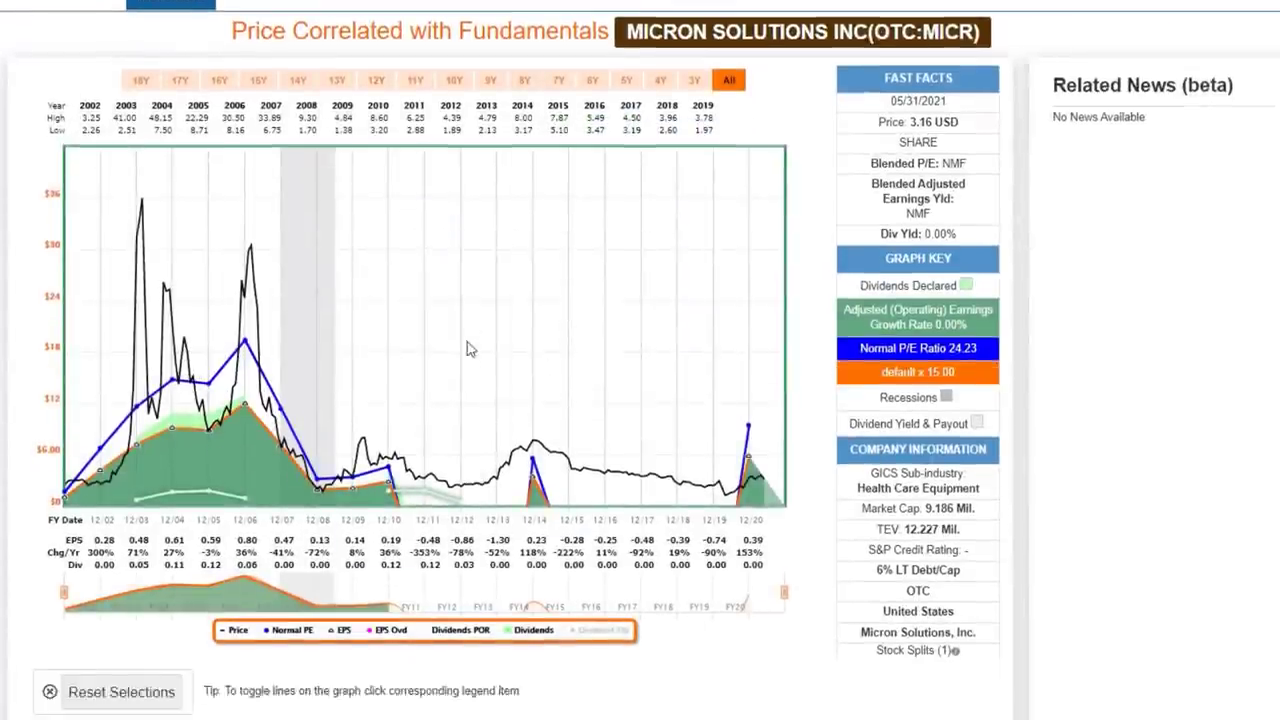
scroll(455, 321, "up", 1)
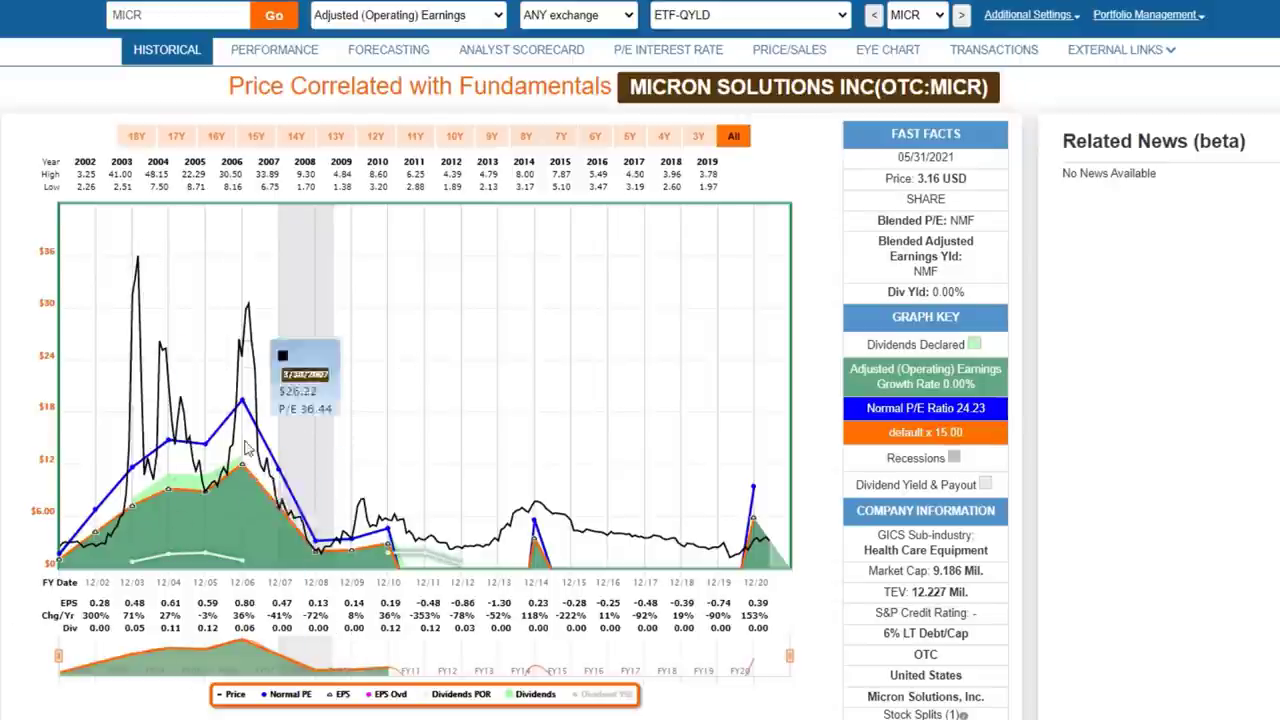
mouse_move(343, 500)
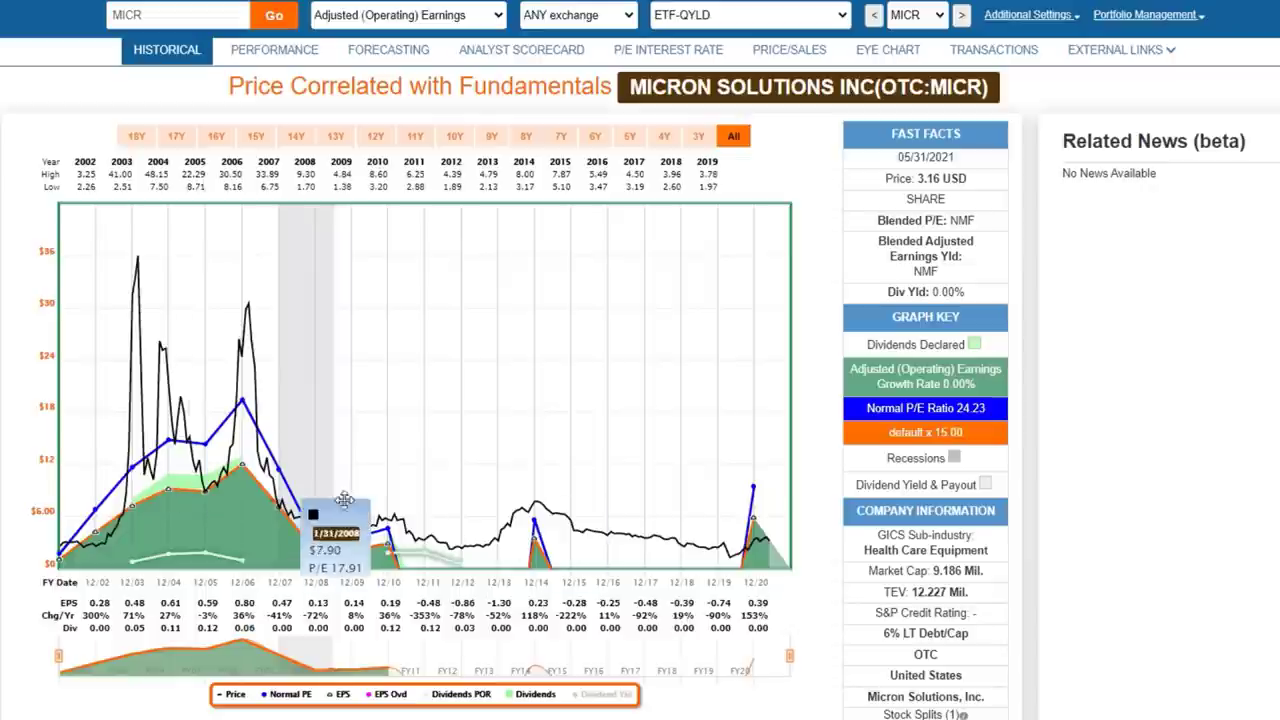
left_click(274, 50)
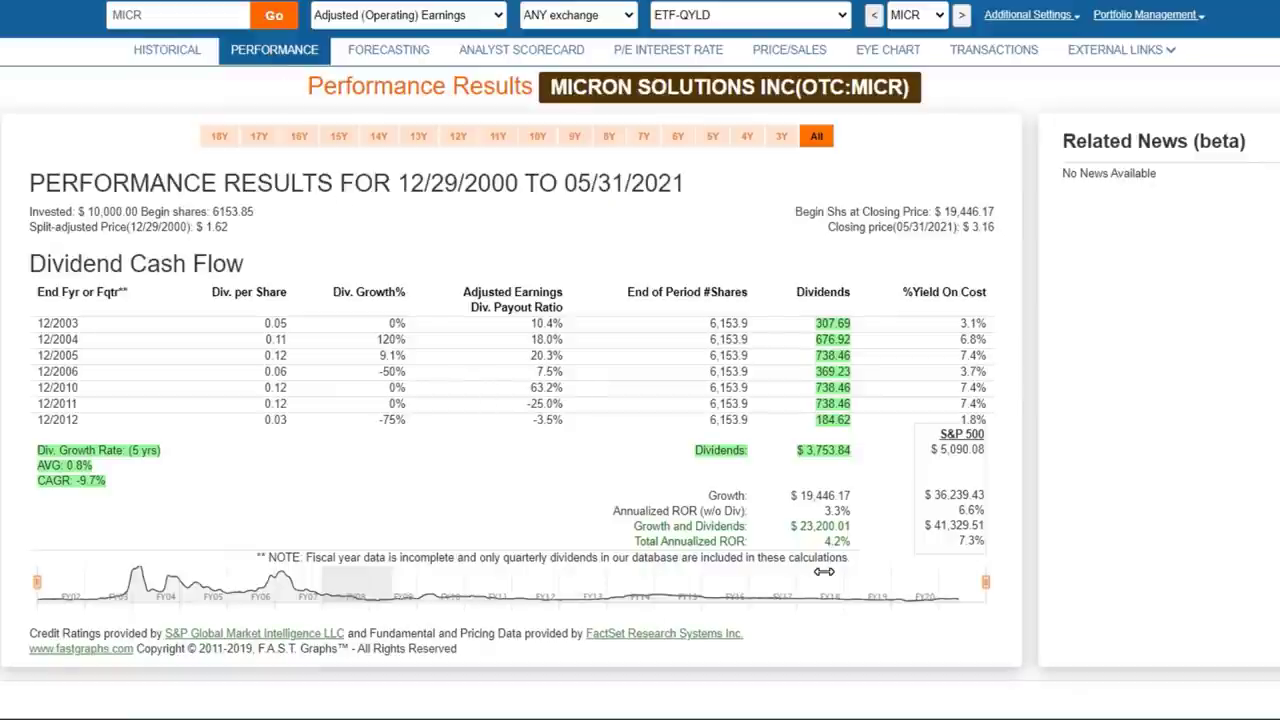
left_click(157, 51)
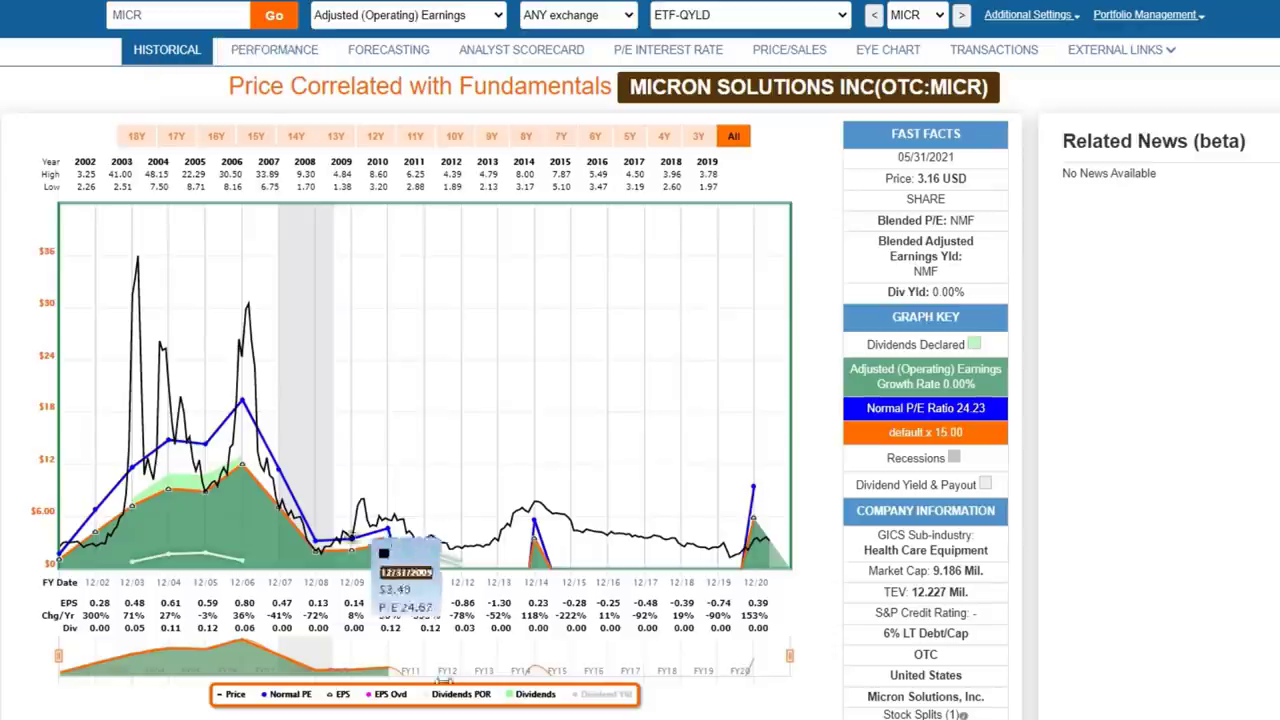
- Switch Micron's chart to 18 years and review its −11.5% annualized return
left_click(137, 137)
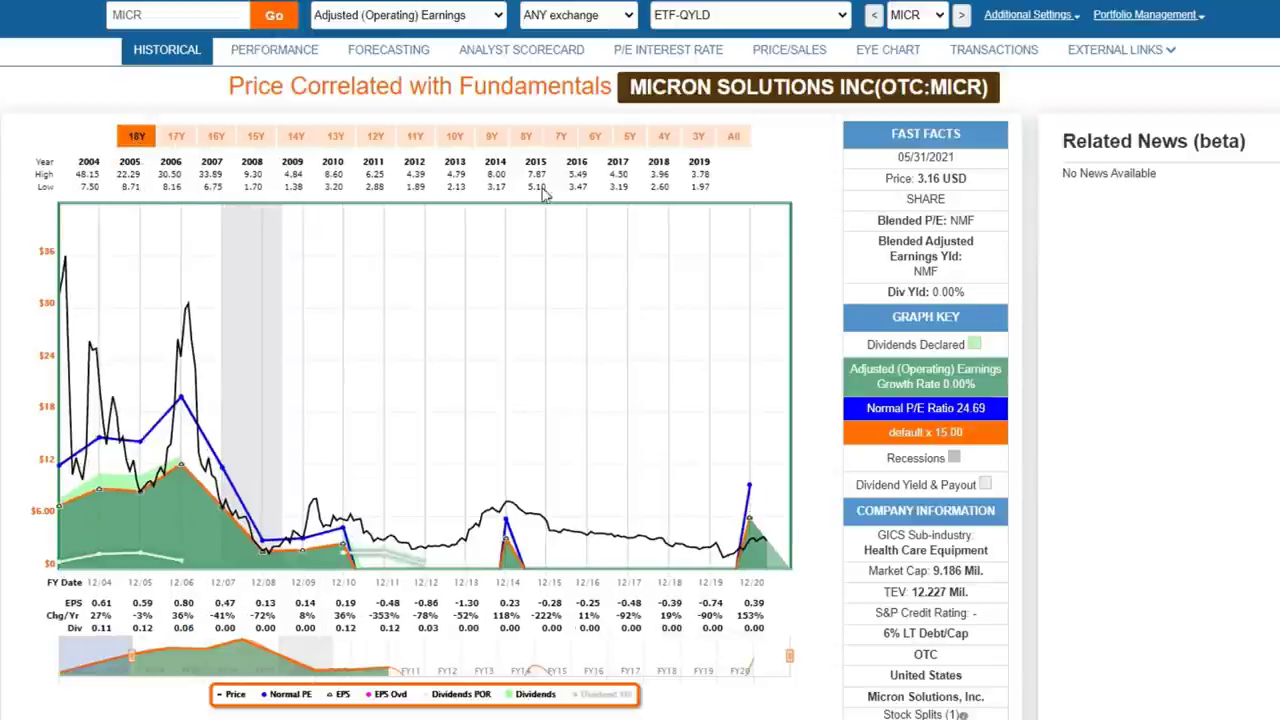
left_click(275, 50)
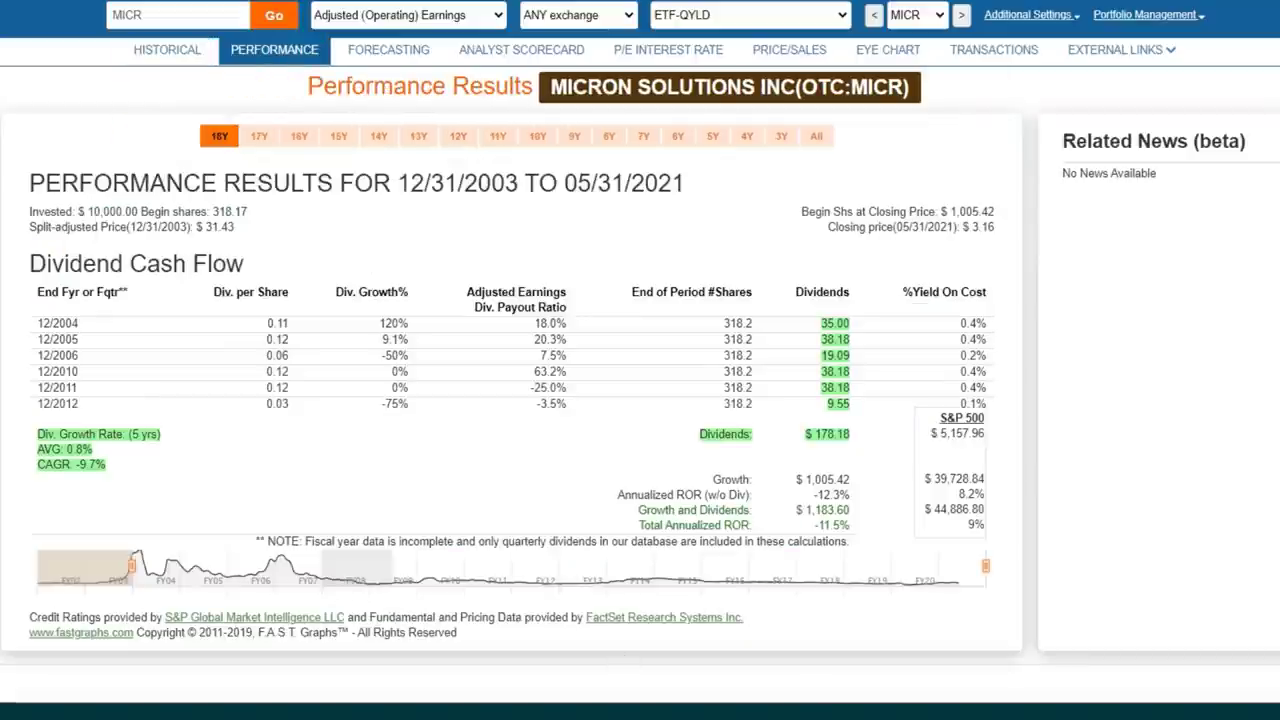
left_click(152, 52)
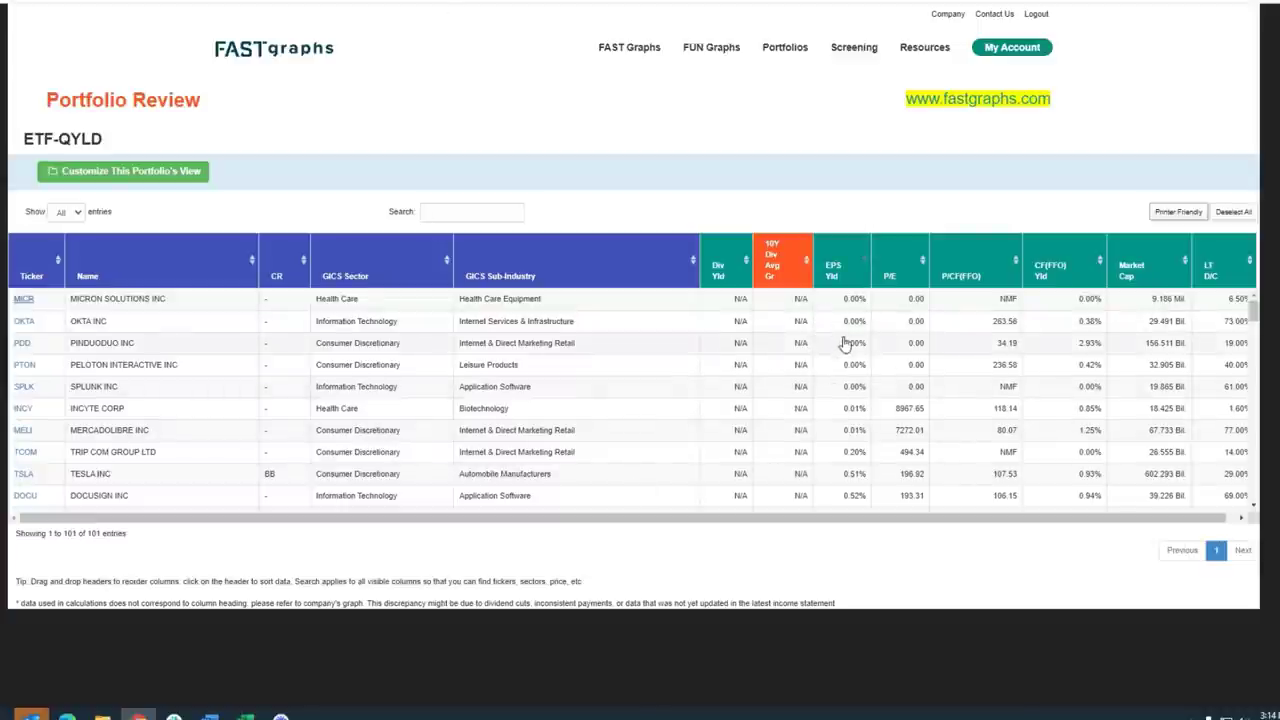
scroll(825, 430, "down", 1)
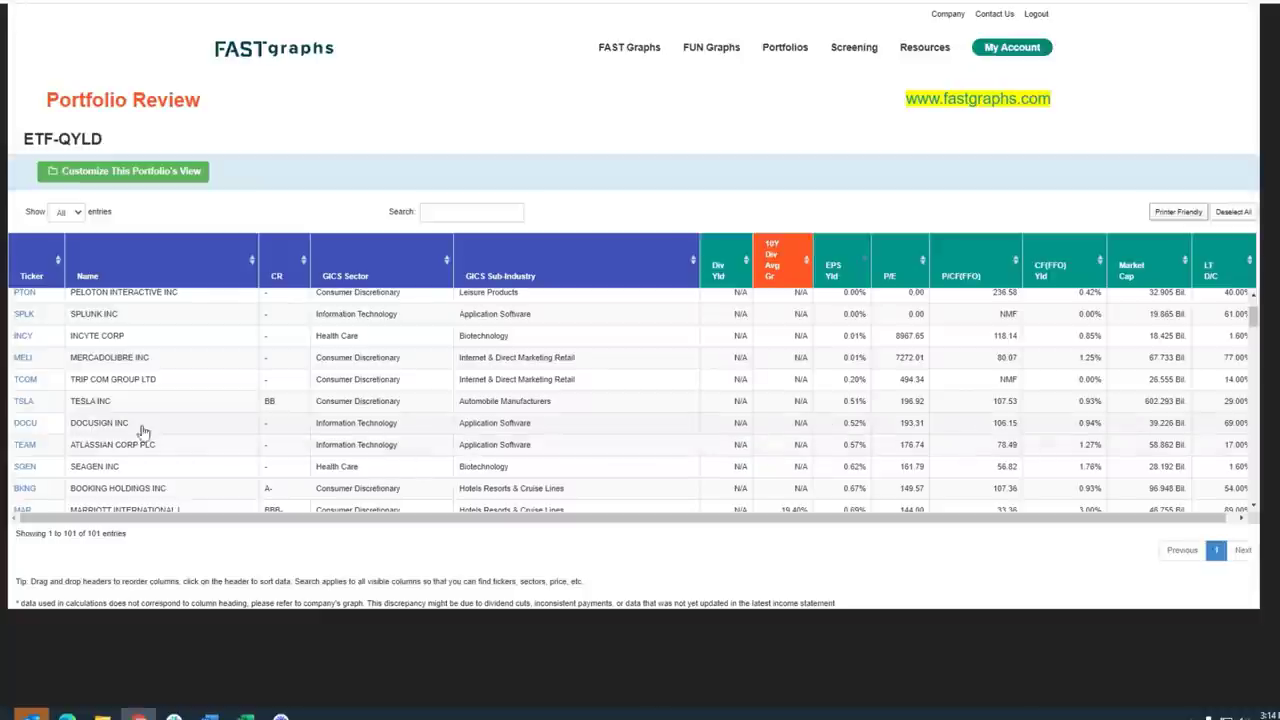
left_click(26, 423)
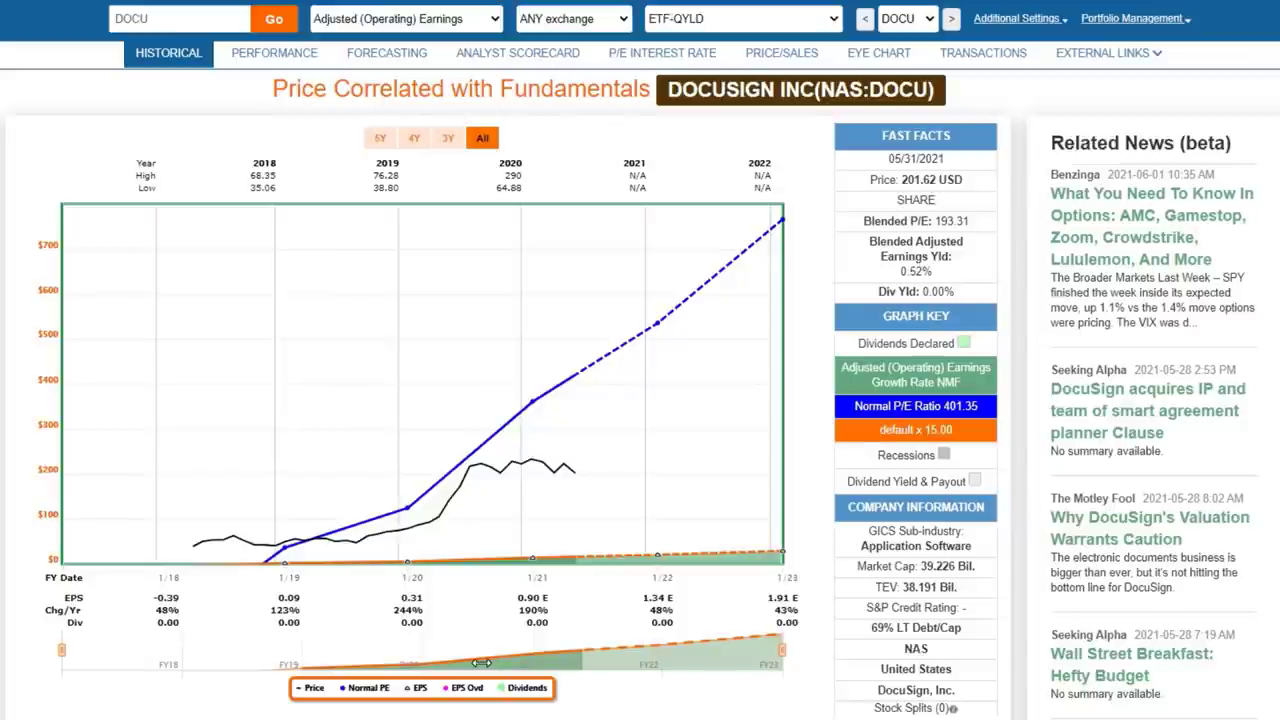
left_click(388, 55)
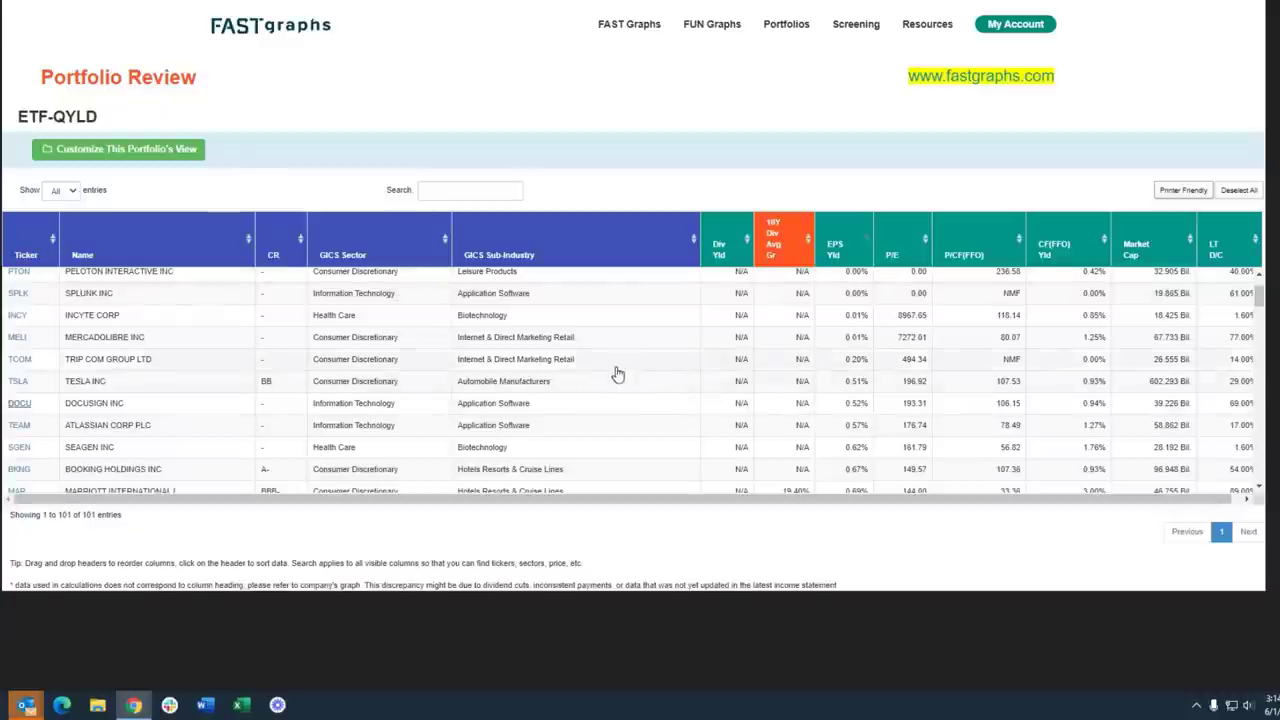
- Scroll the ETF-QYLD holdings and bring up PayPal's historical chart (61.51 blended P/E) in ETFTOPQYLD
scroll(612, 370, "down", 2)
scroll(600, 363, "down", 1)
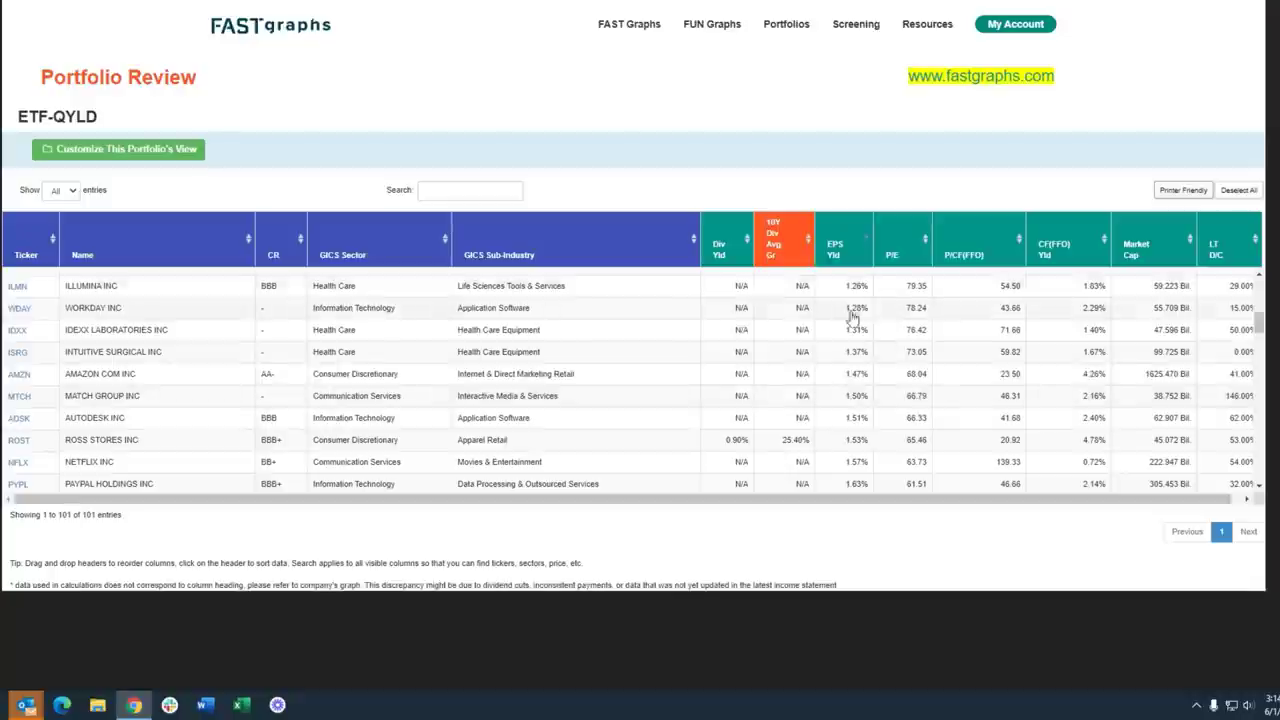
scroll(851, 325, "down", 2)
scroll(848, 338, "down", 3)
scroll(848, 338, "down", 3)
scroll(847, 339, "down", 3)
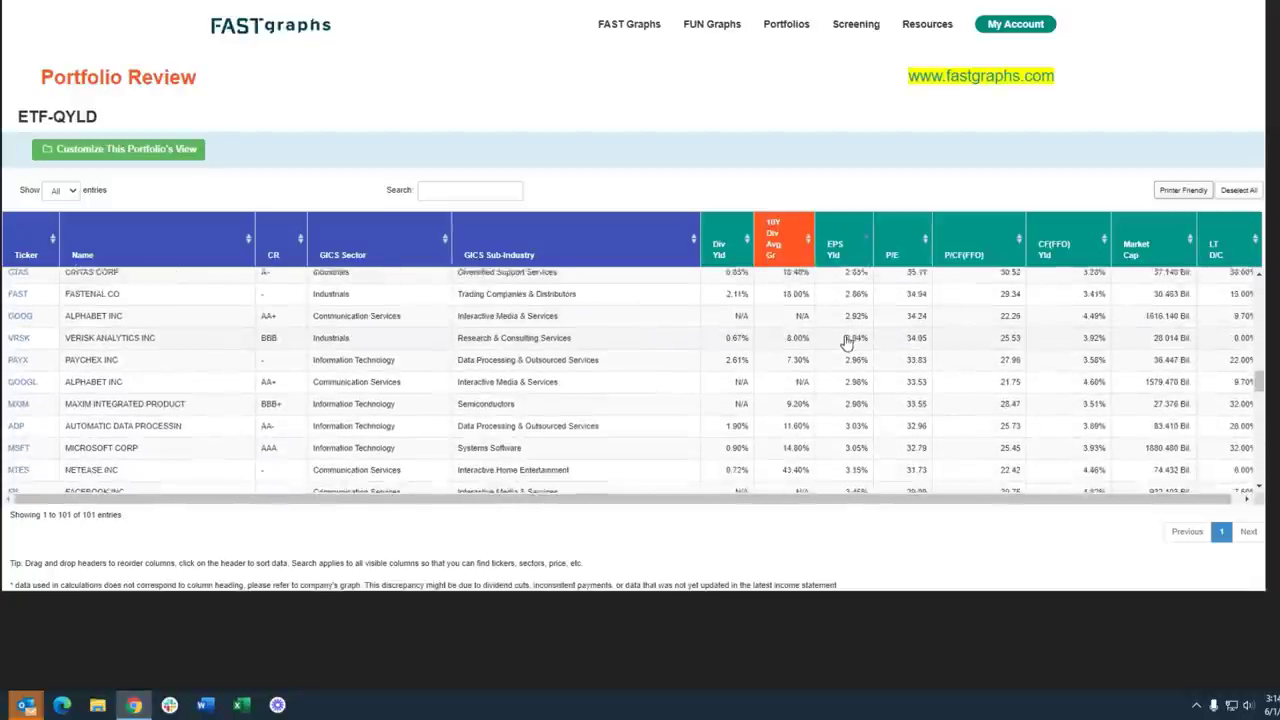
scroll(846, 340, "down", 3)
scroll(845, 341, "down", 3)
scroll(846, 342, "down", 3)
scroll(847, 343, "down", 3)
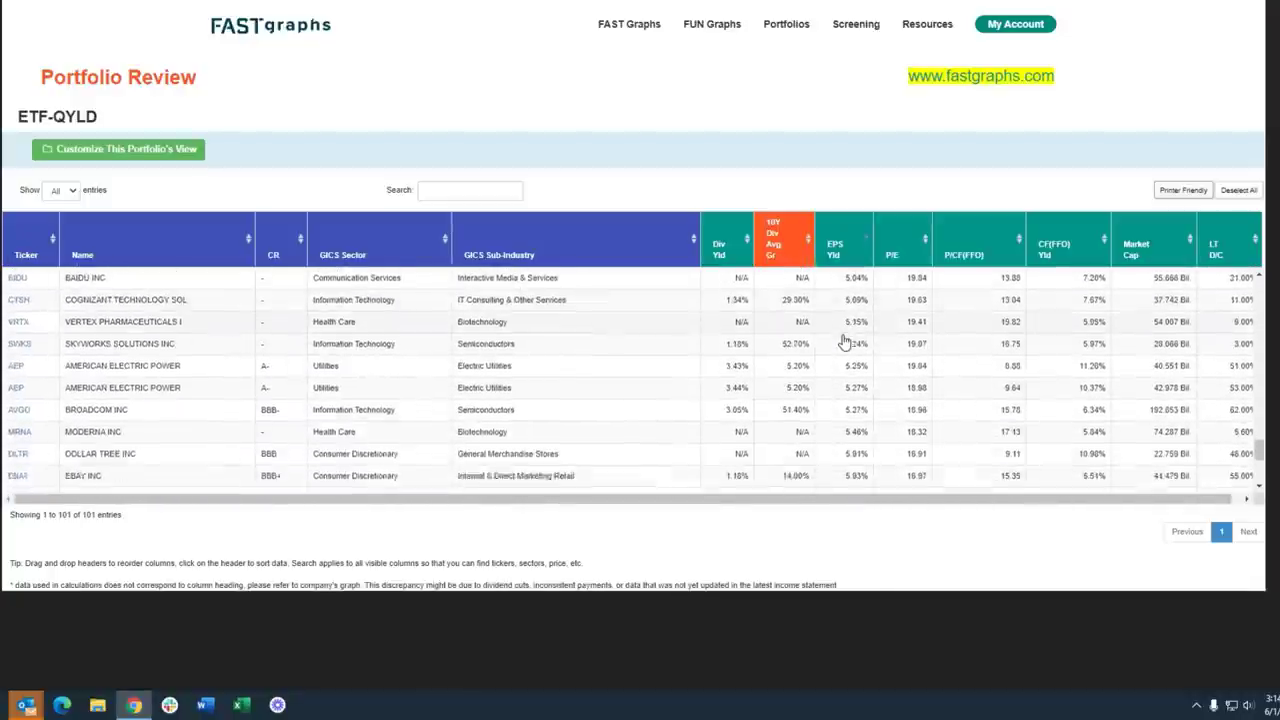
scroll(846, 344, "down", 3)
scroll(830, 380, "down", 3)
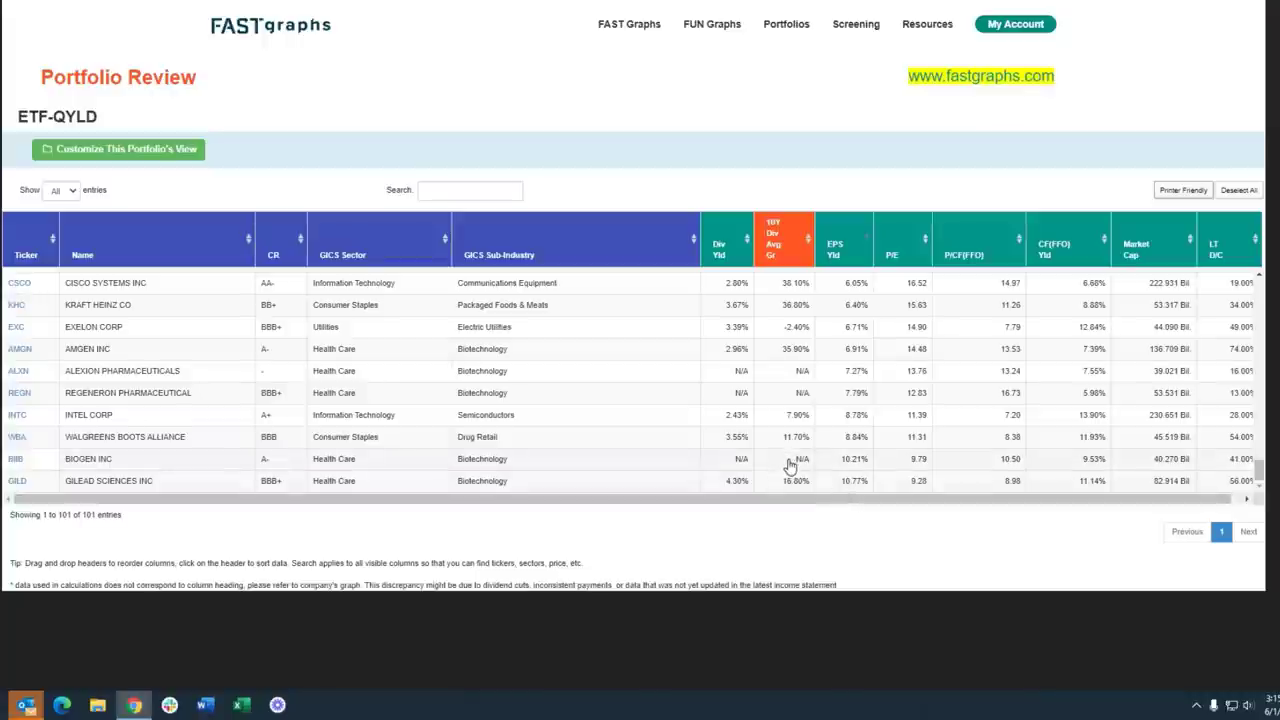
scroll(789, 468, "up", 1)
scroll(786, 455, "up", 2)
scroll(720, 452, "up", 2)
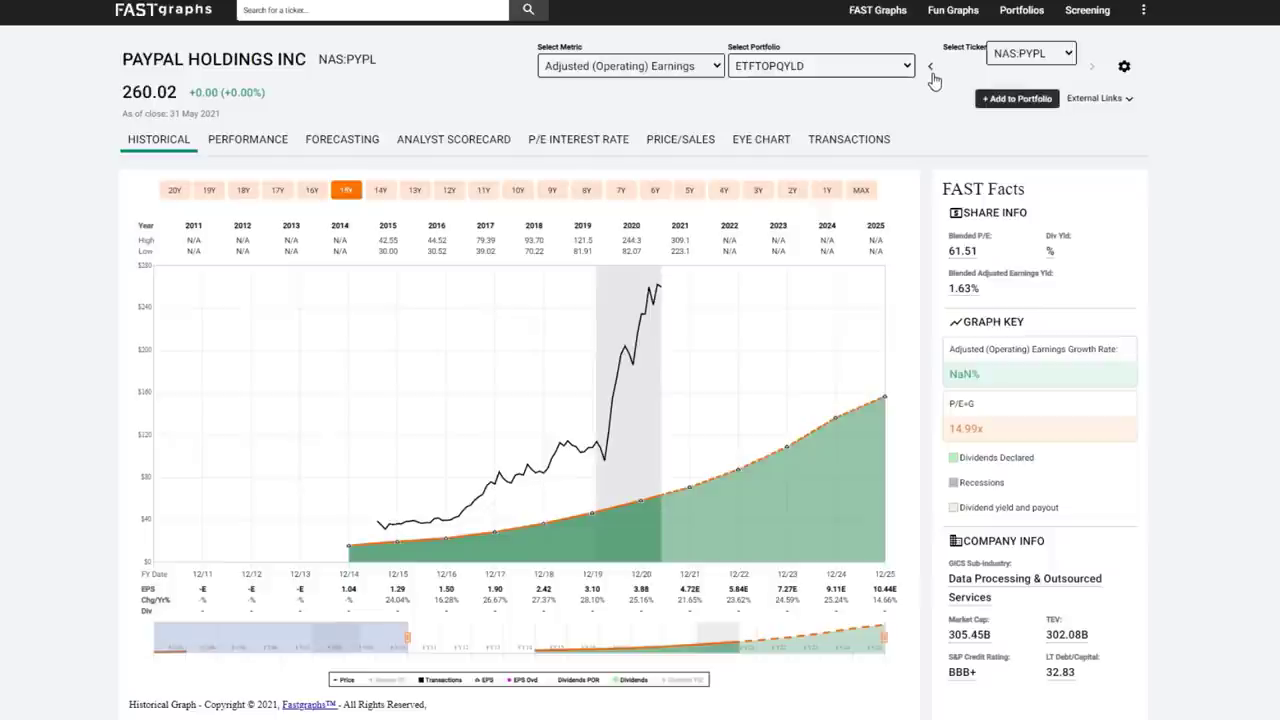
- Step through the MSFT, GOOGL, FB, CMCSA, NVDA and TSLA charts via the ticker selector
left_click(1060, 56)
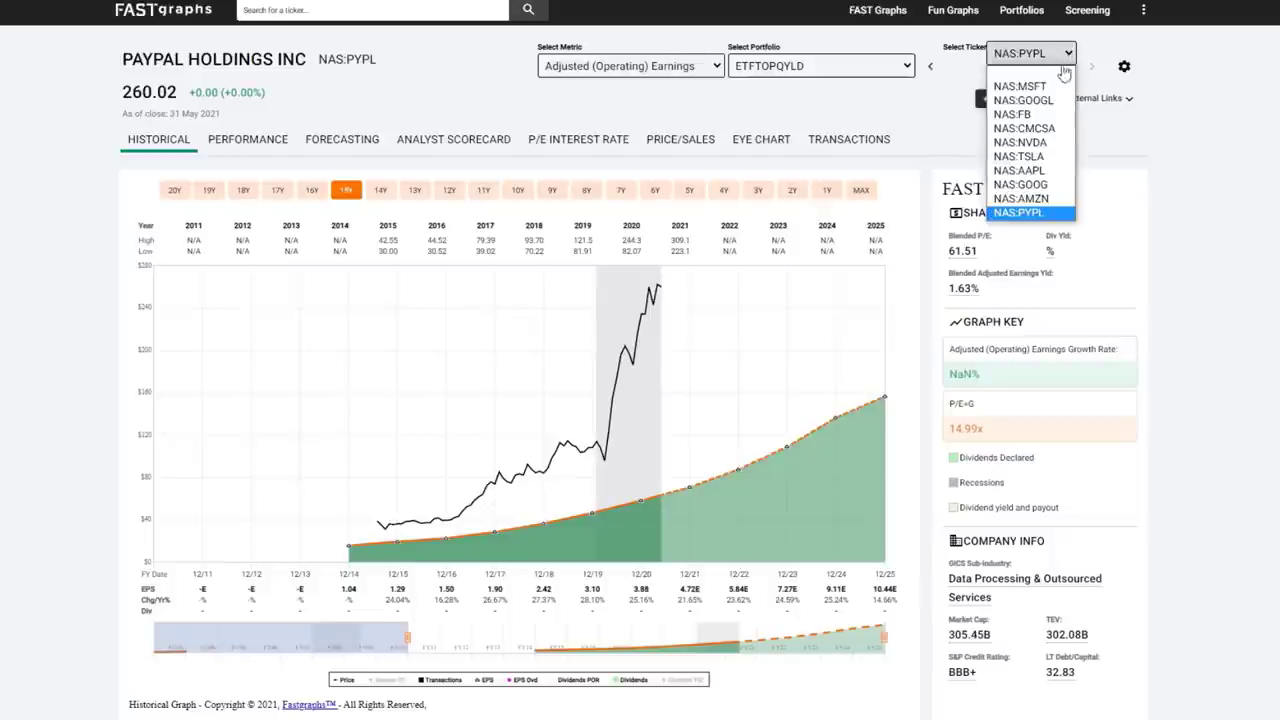
left_click(1046, 98)
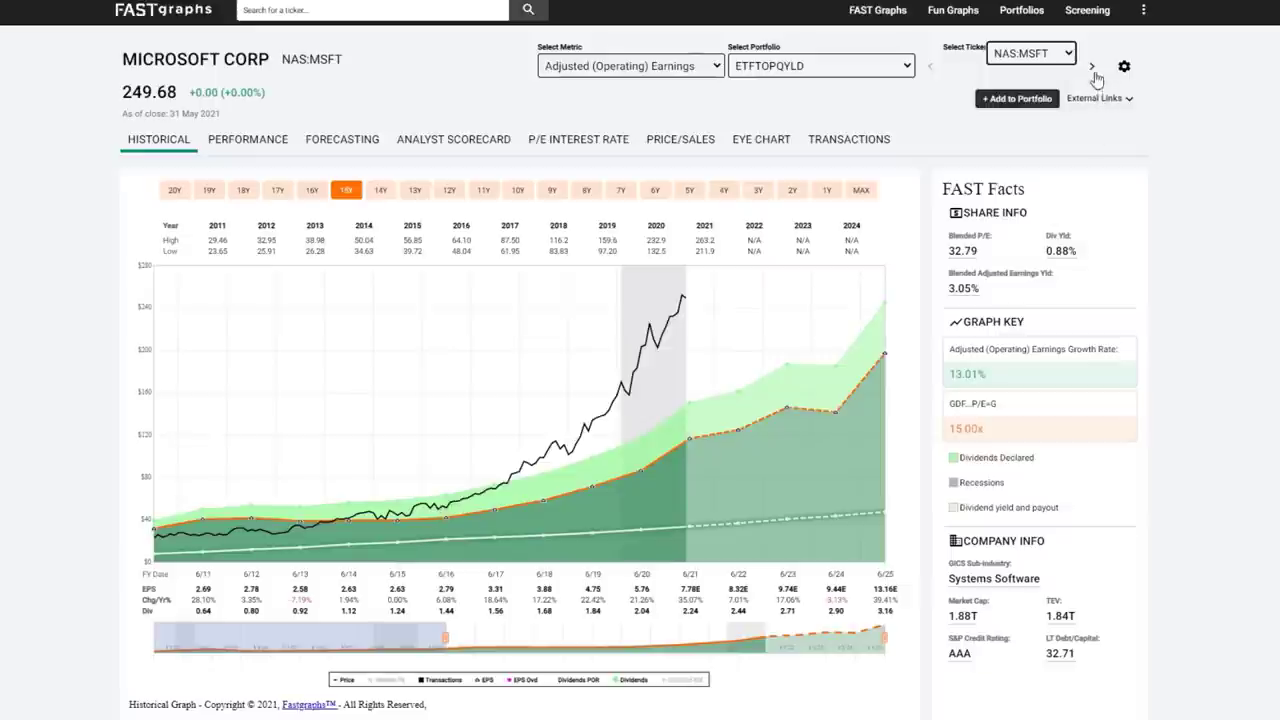
left_click(1092, 66)
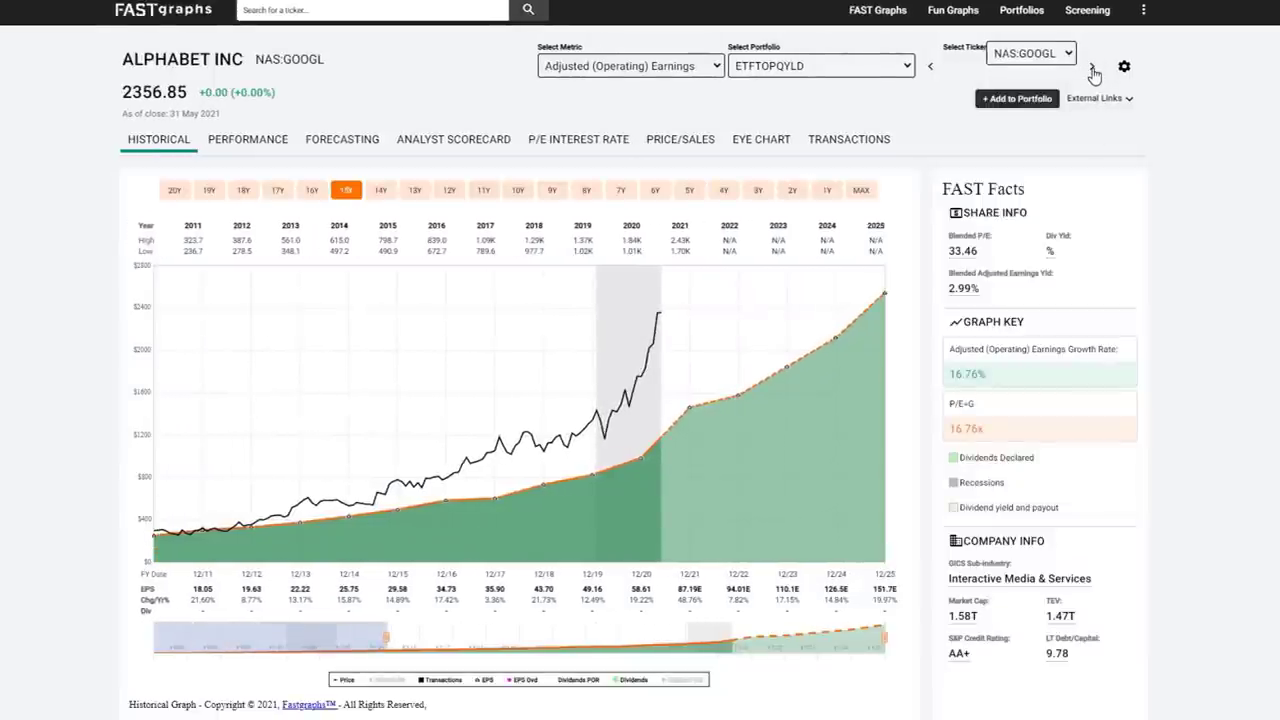
left_click(1092, 68)
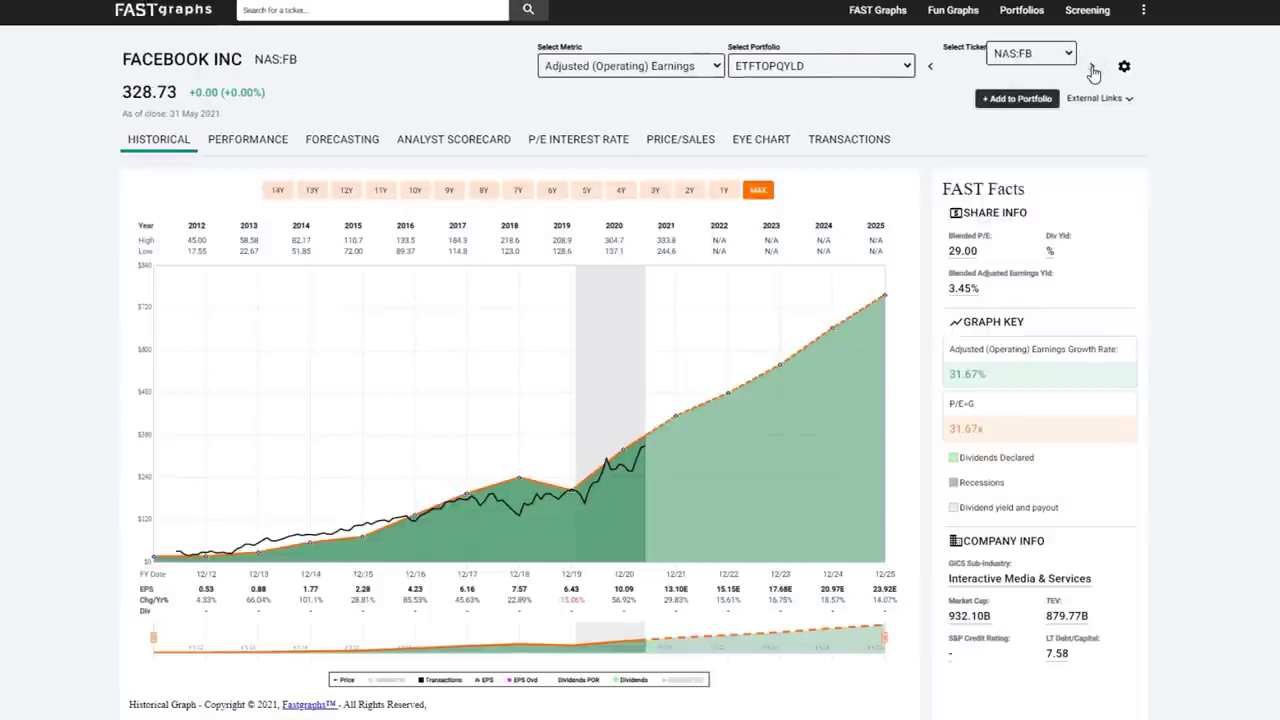
left_click(1092, 70)
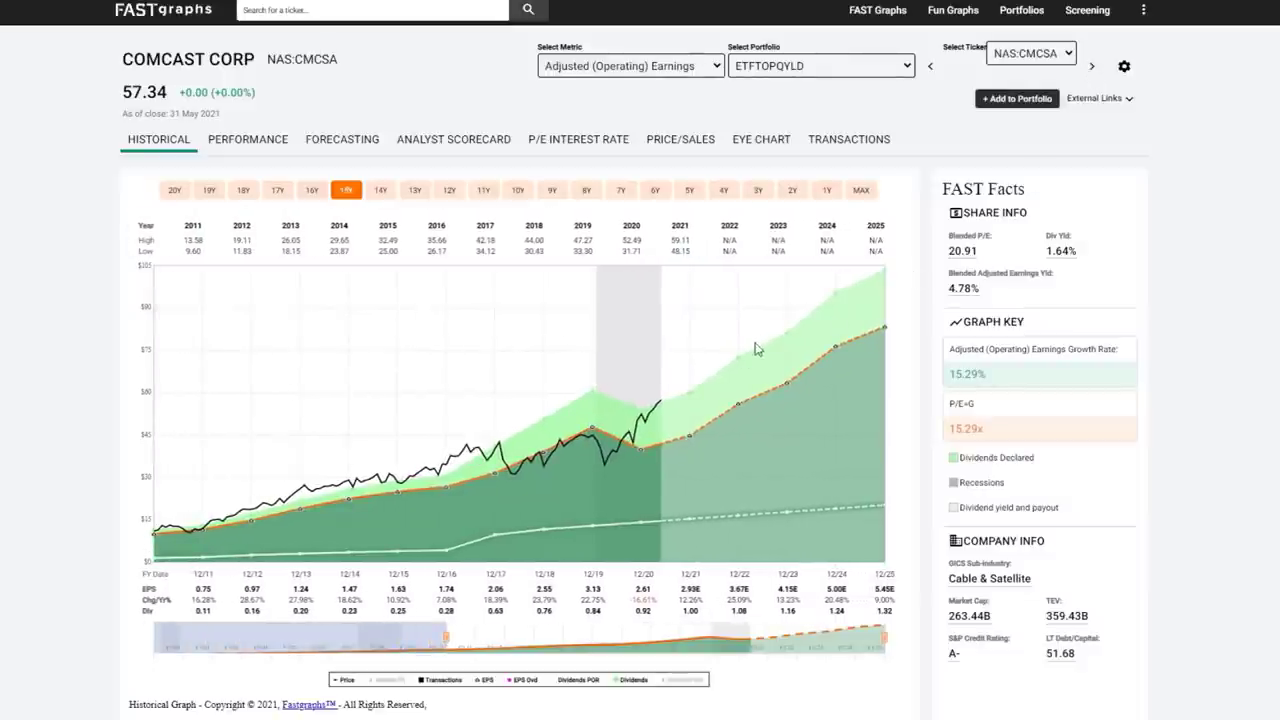
mouse_move(884, 330)
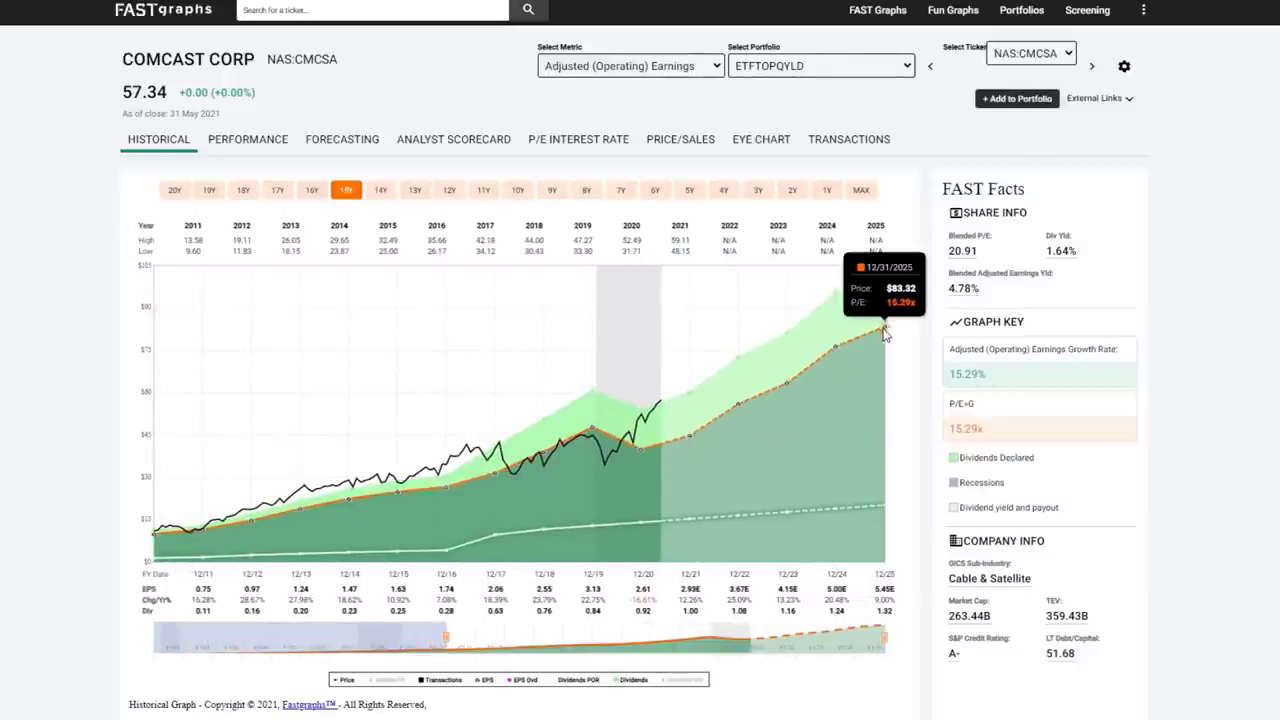
left_click(1093, 68)
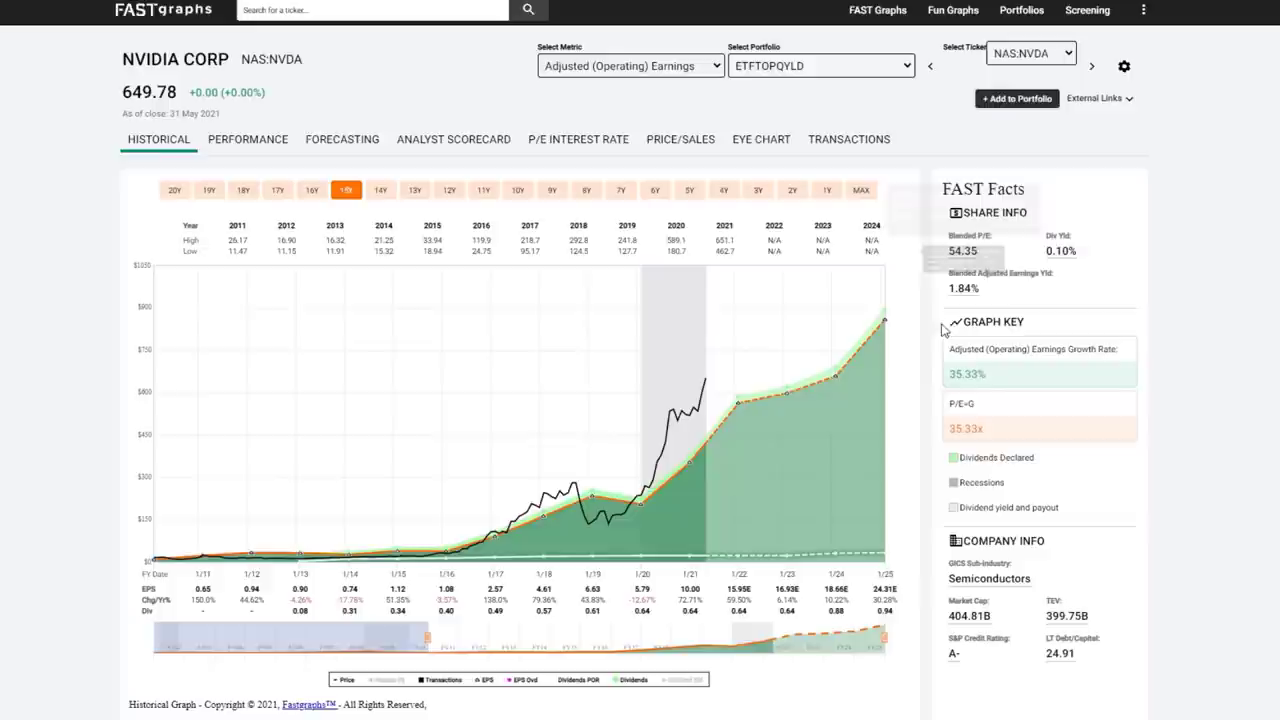
mouse_move(700, 403)
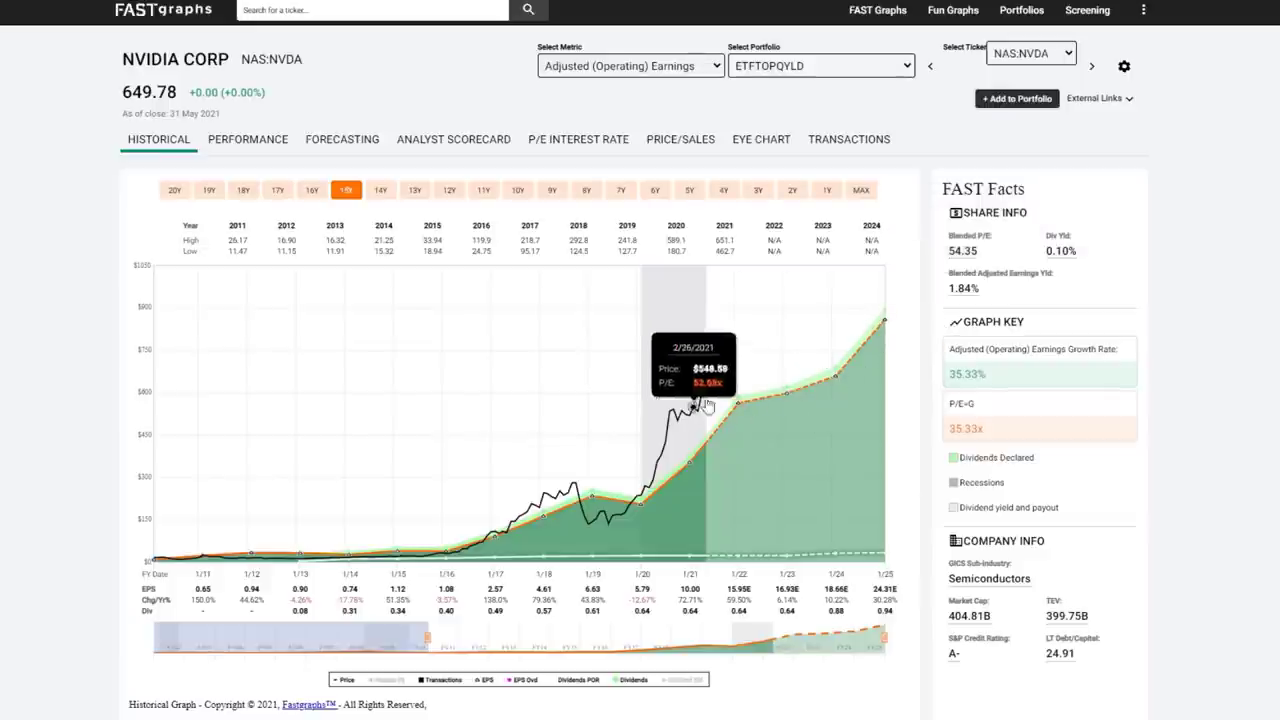
left_click(1089, 68)
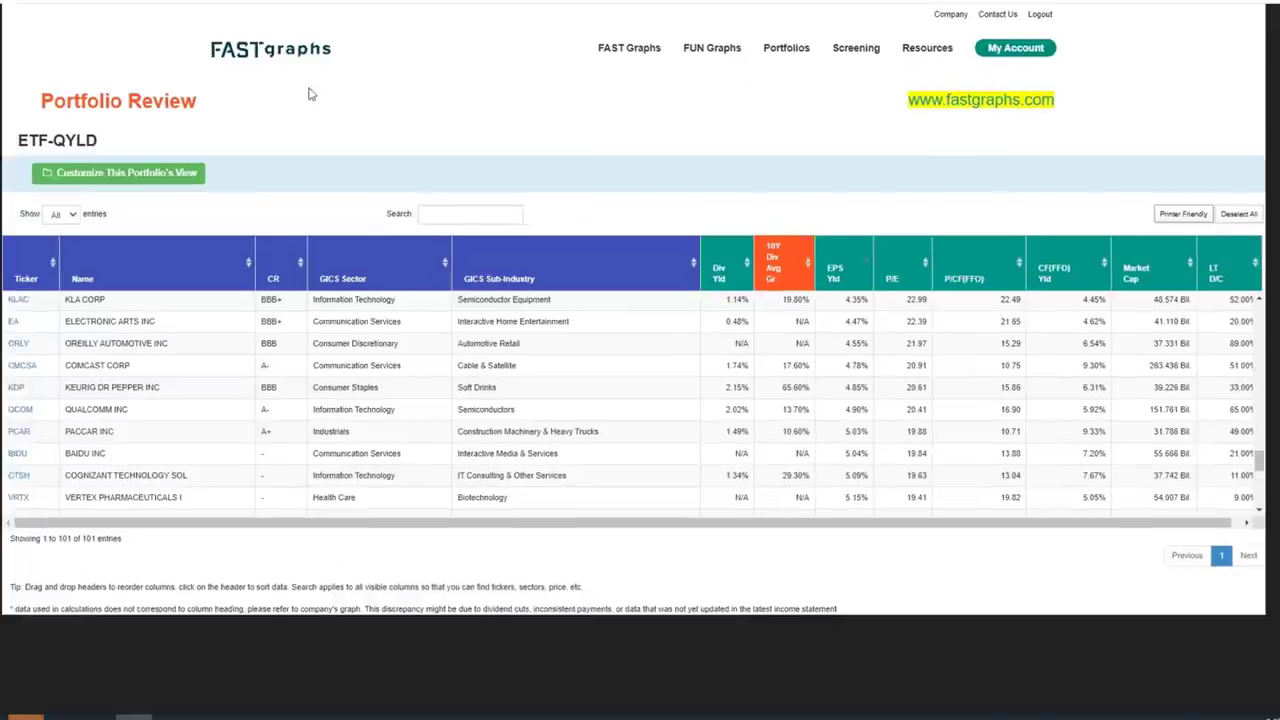
- Scroll down and back up the ETF-QYLD holdings table before returning to Morningstar's QYLD page
scroll(278, 300, "down", 5)
scroll(283, 300, "down", 5)
scroll(296, 372, "down", 5)
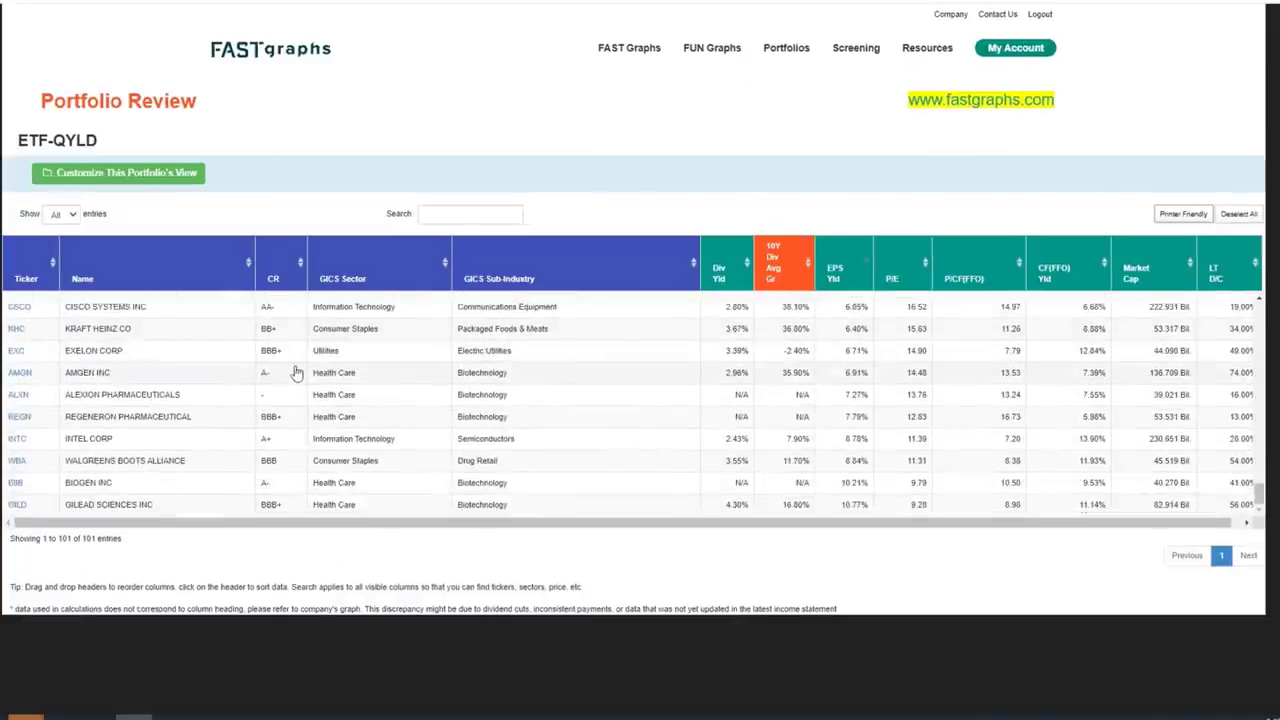
scroll(296, 372, "up", 1)
scroll(296, 372, "up", 5)
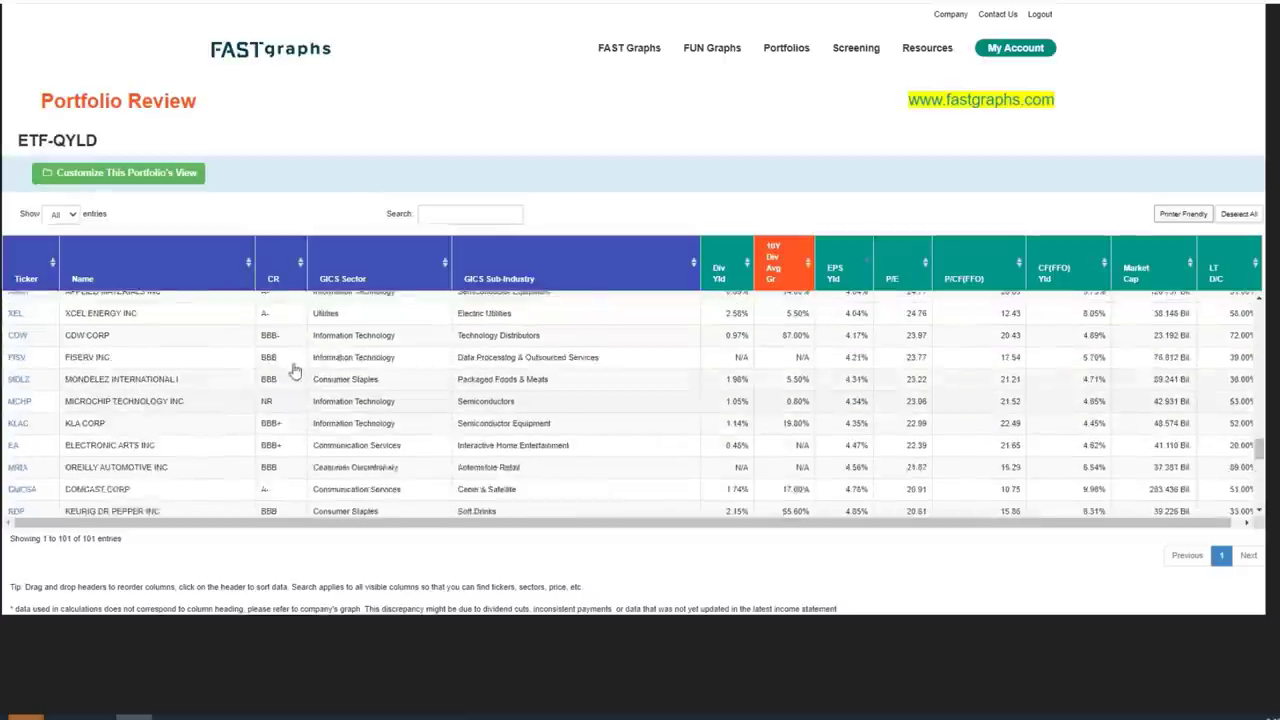
scroll(296, 372, "up", 5)
scroll(265, 362, "up", 5)
scroll(265, 362, "up", 5)
scroll(273, 350, "up", 5)
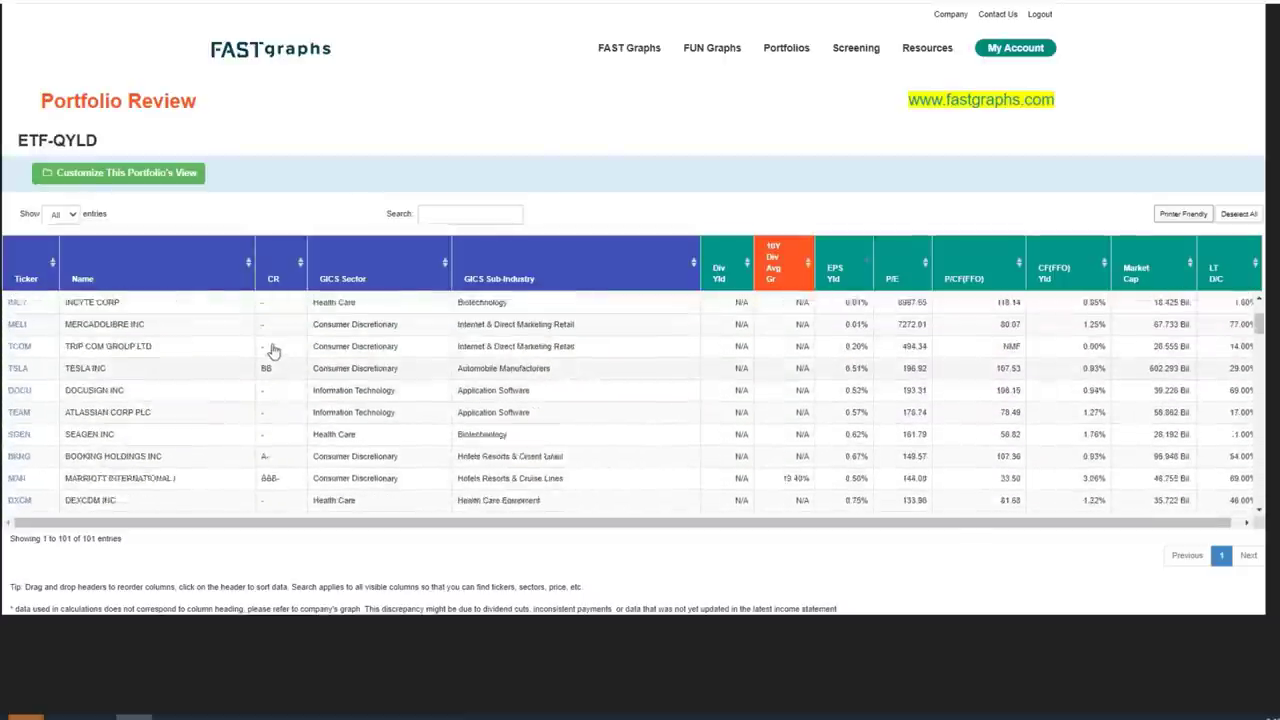
scroll(273, 350, "up", 5)
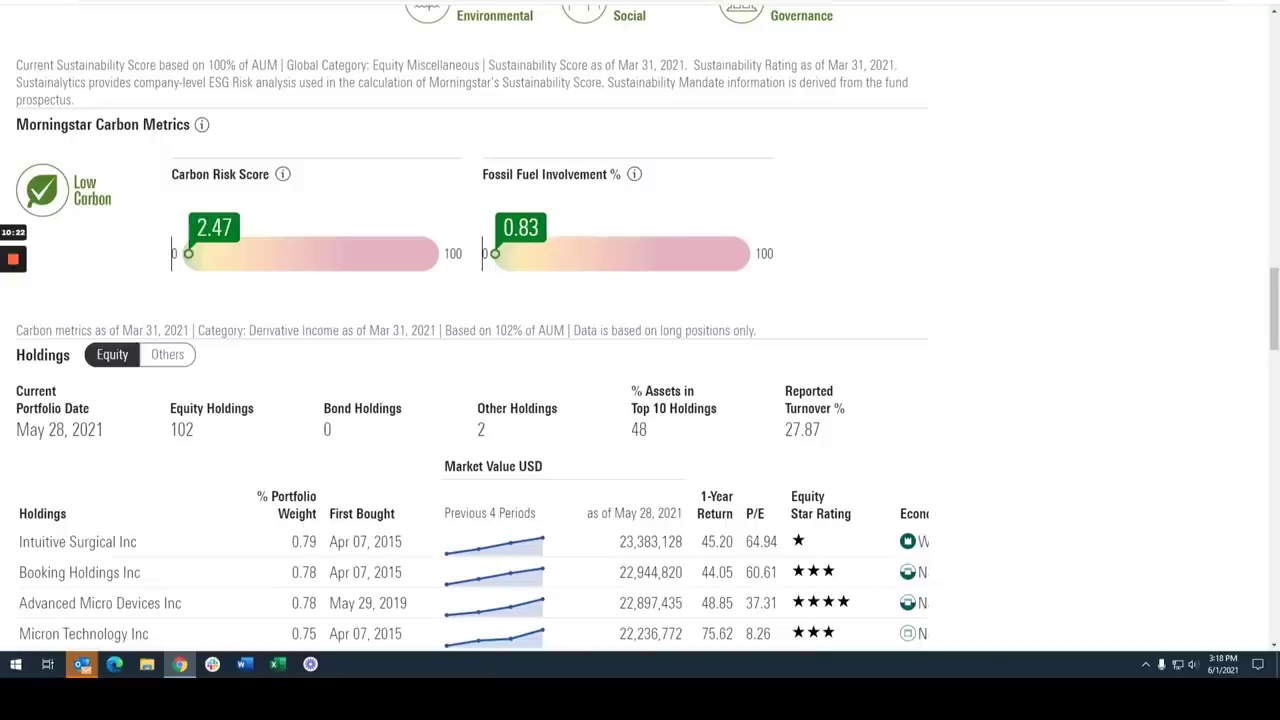
- Search Morningstar for SCHD and open the Schwab US Dividend Equity ETF quote page
scroll(18, 148, "up", 1)
scroll(60, 140, "up", 4)
scroll(120, 130, "up", 2)
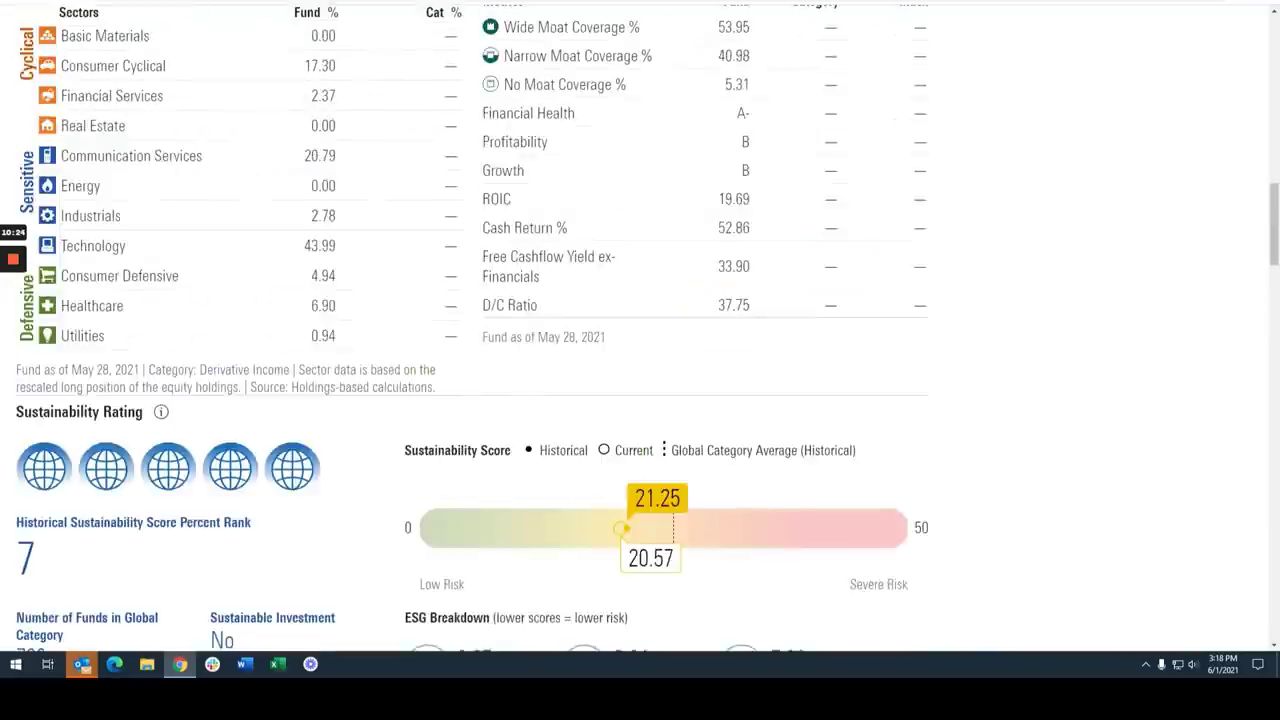
scroll(175, 118, "up", 5)
scroll(170, 120, "up", 3)
scroll(190, 125, "up", 2)
scroll(150, 120, "up", 3)
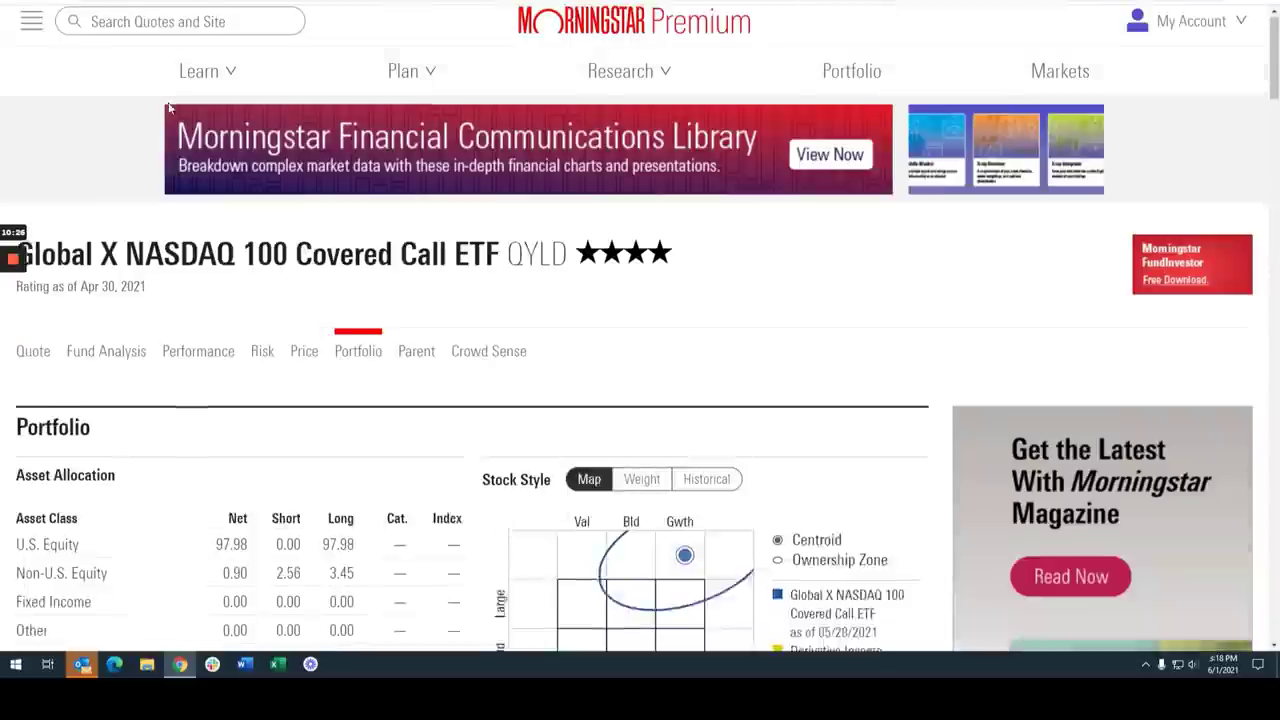
left_click(160, 30)
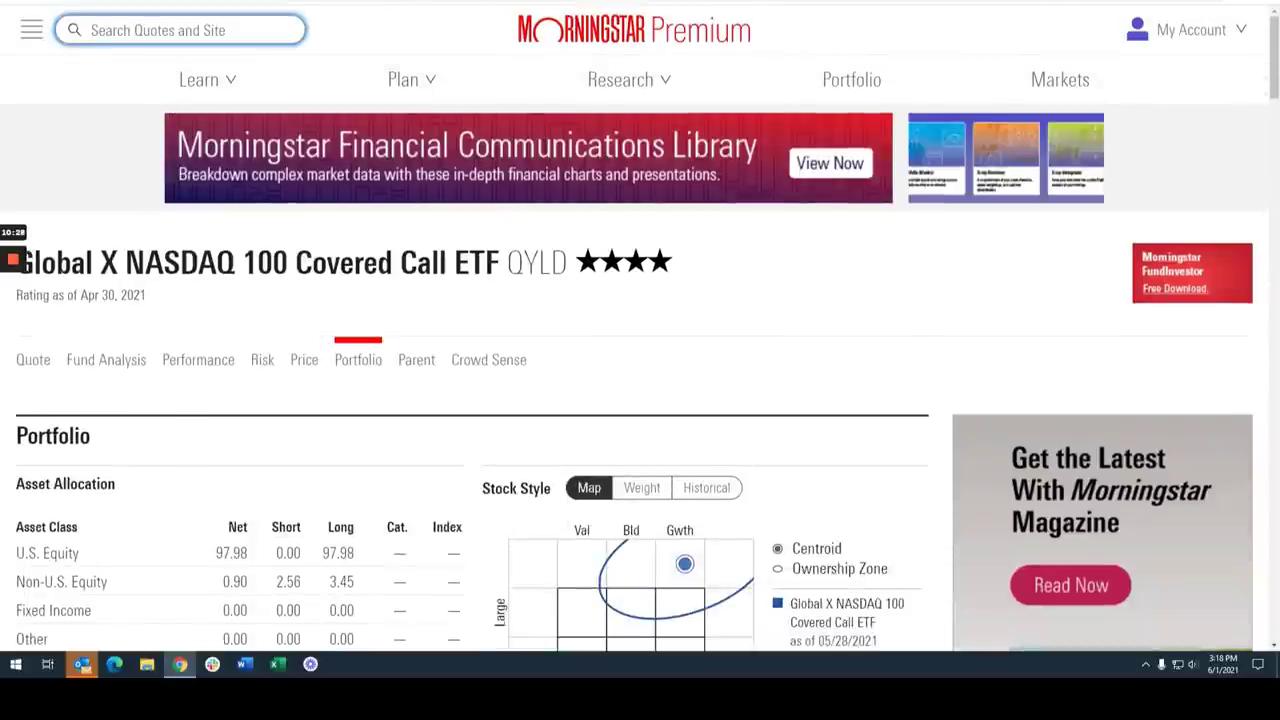
type("SCHD")
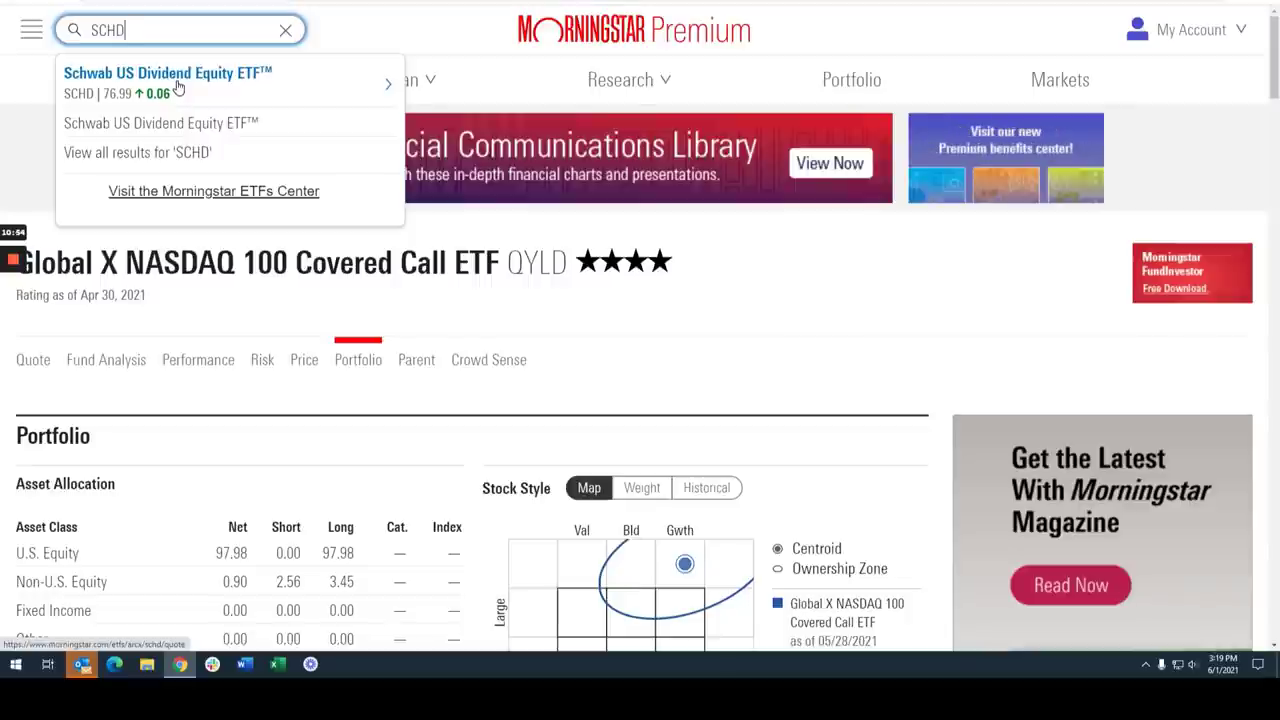
left_click(174, 79)
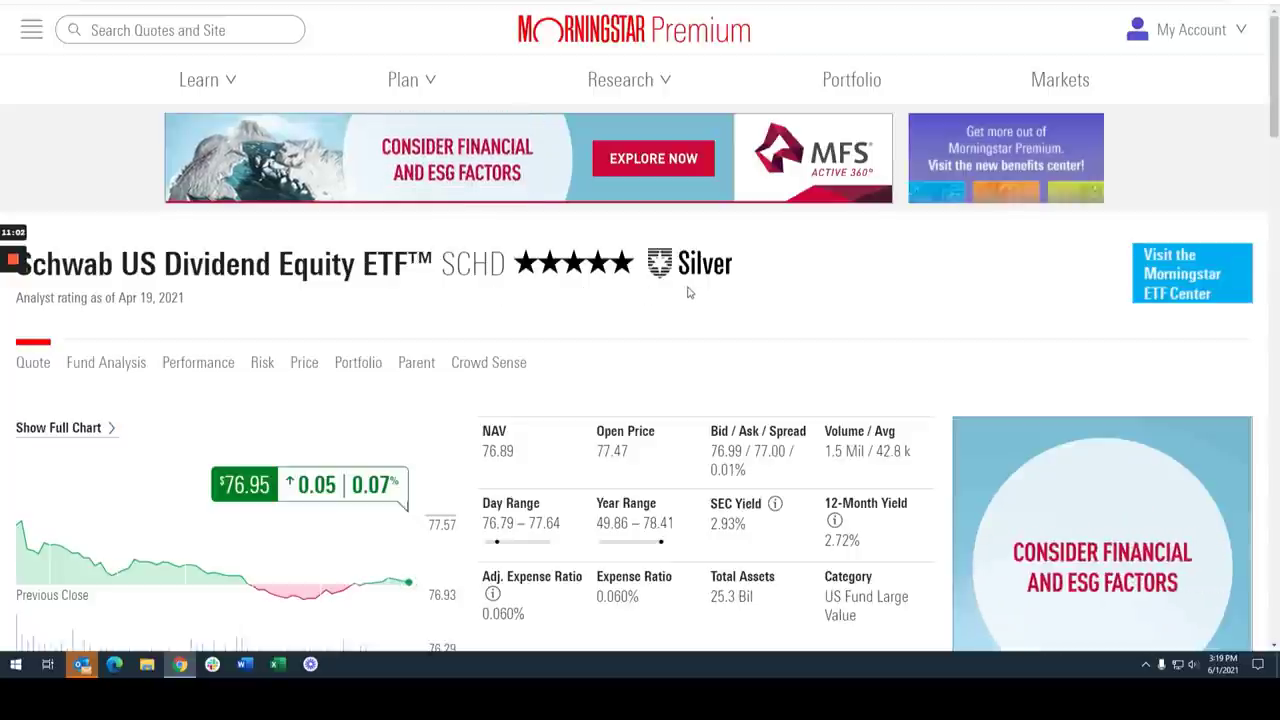
- Read SCHD's quote stats and analyst summary: five stars, Silver, $76.95, 2.93% SEC yield
scroll(687, 285, "down", 1)
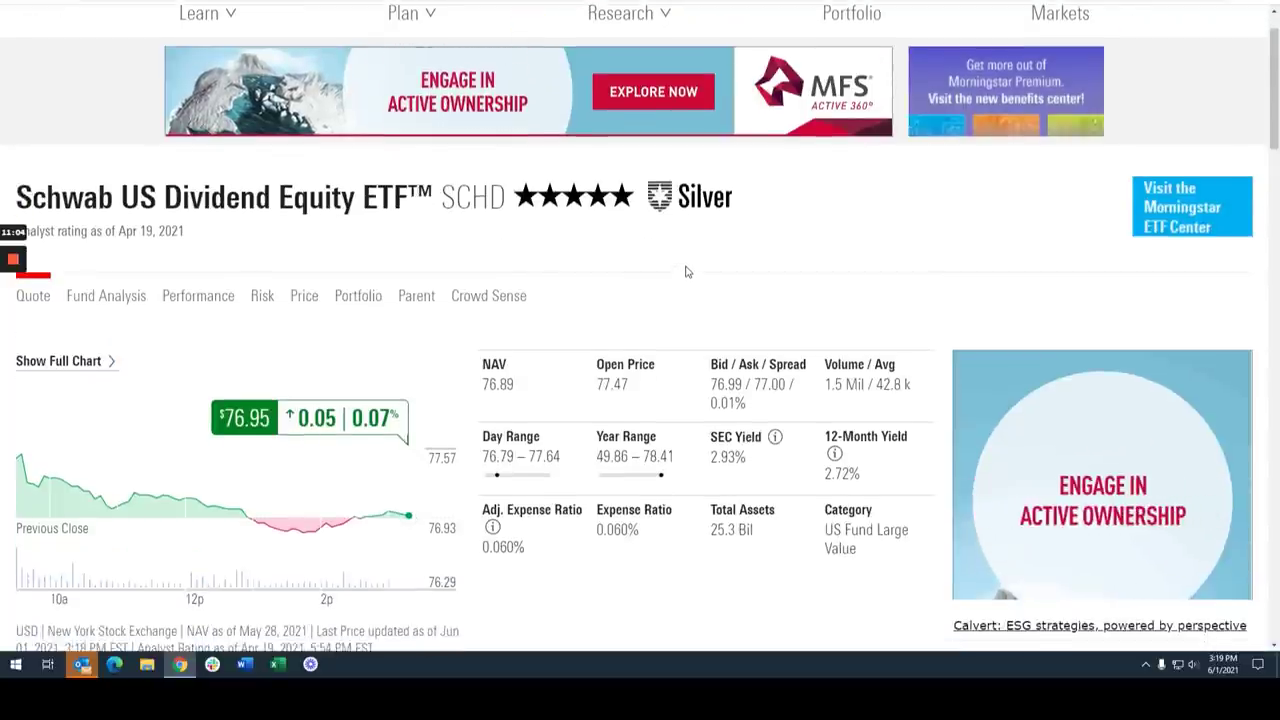
scroll(590, 295, "down", 1)
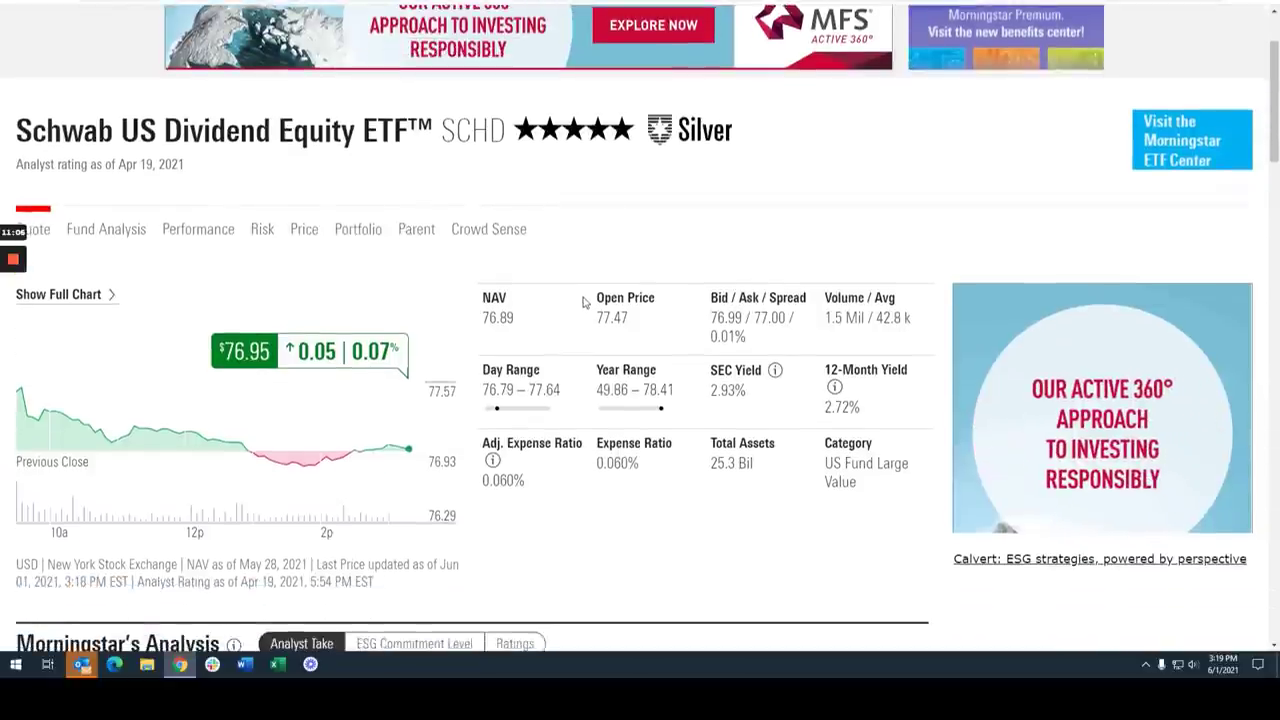
scroll(587, 300, "down", 3)
scroll(591, 292, "down", 3)
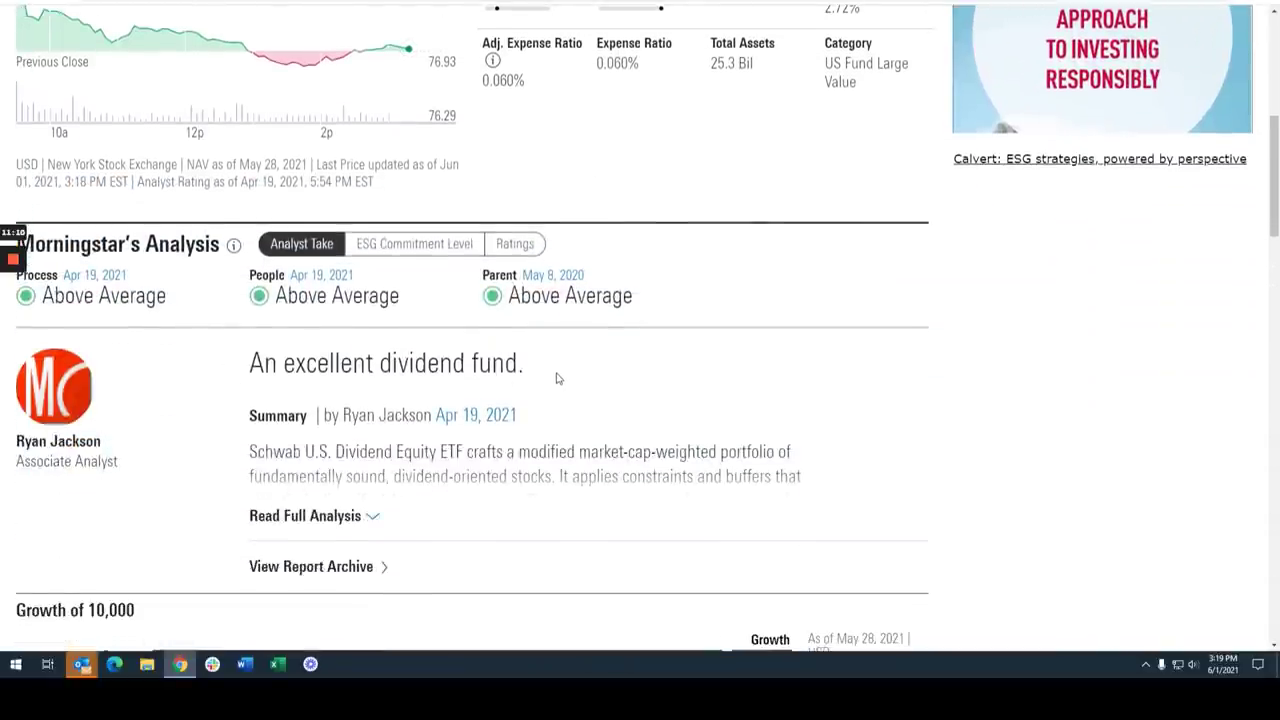
scroll(543, 385, "up", 3)
scroll(543, 385, "up", 3)
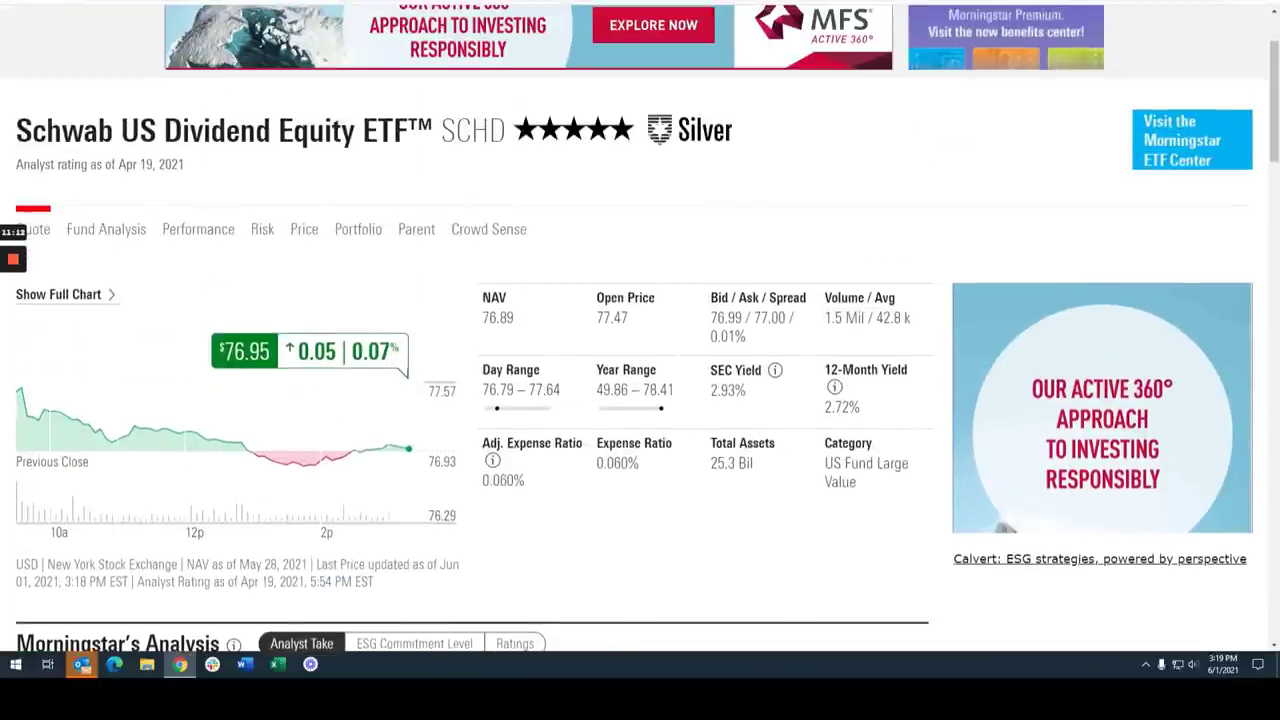
scroll(520, 384, "up", 1)
scroll(518, 383, "up", 1)
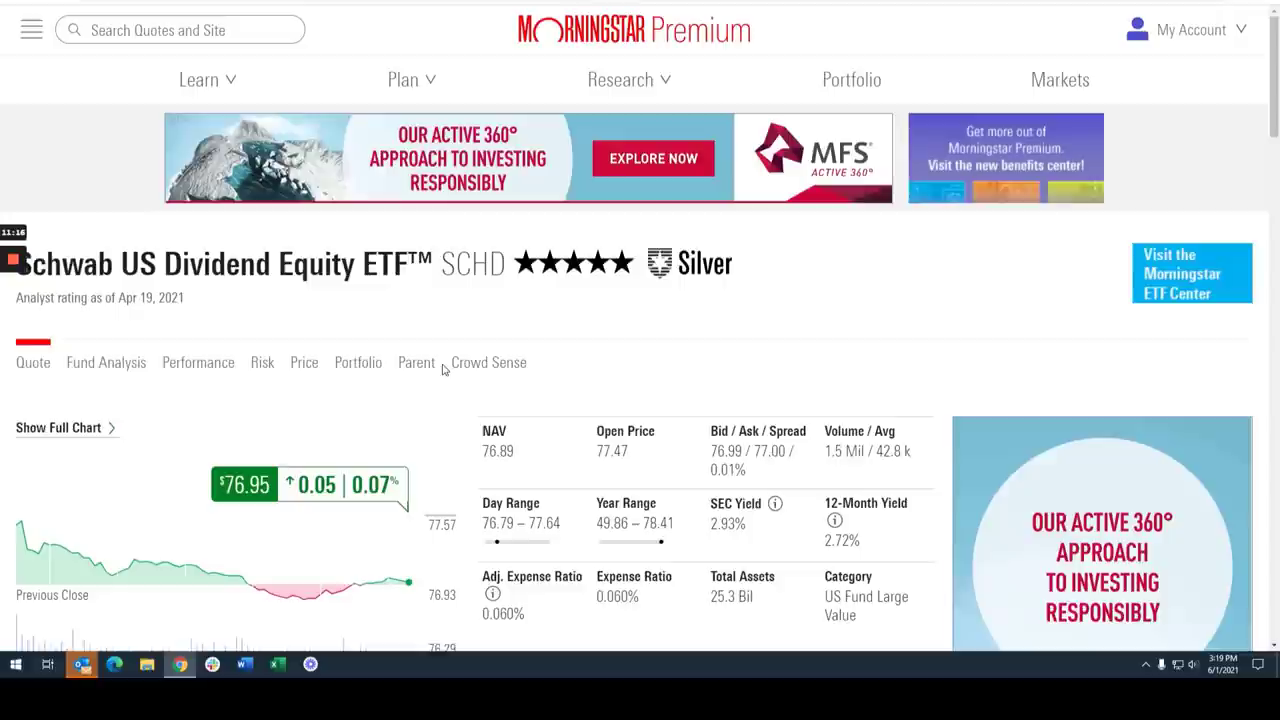
scroll(415, 378, "down", 1)
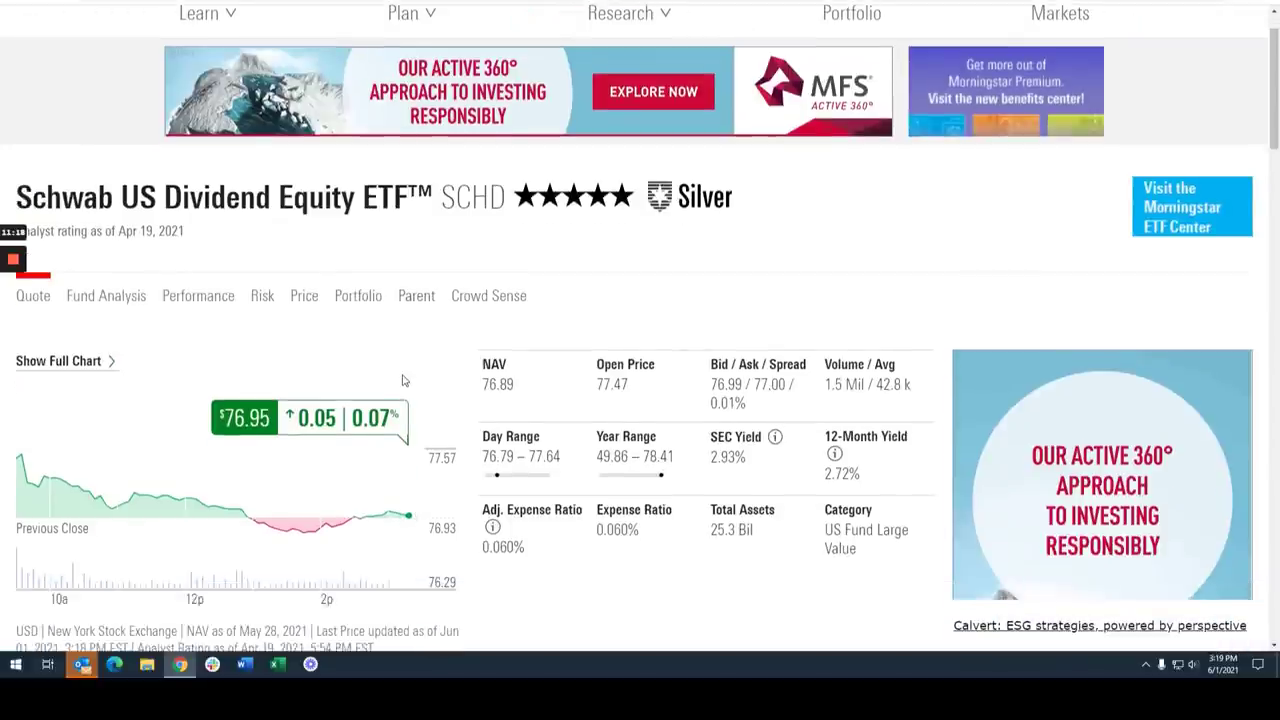
- Open SCHD's Portfolio tab and scroll through allocation, sector exposure and financial metrics
left_click(354, 305)
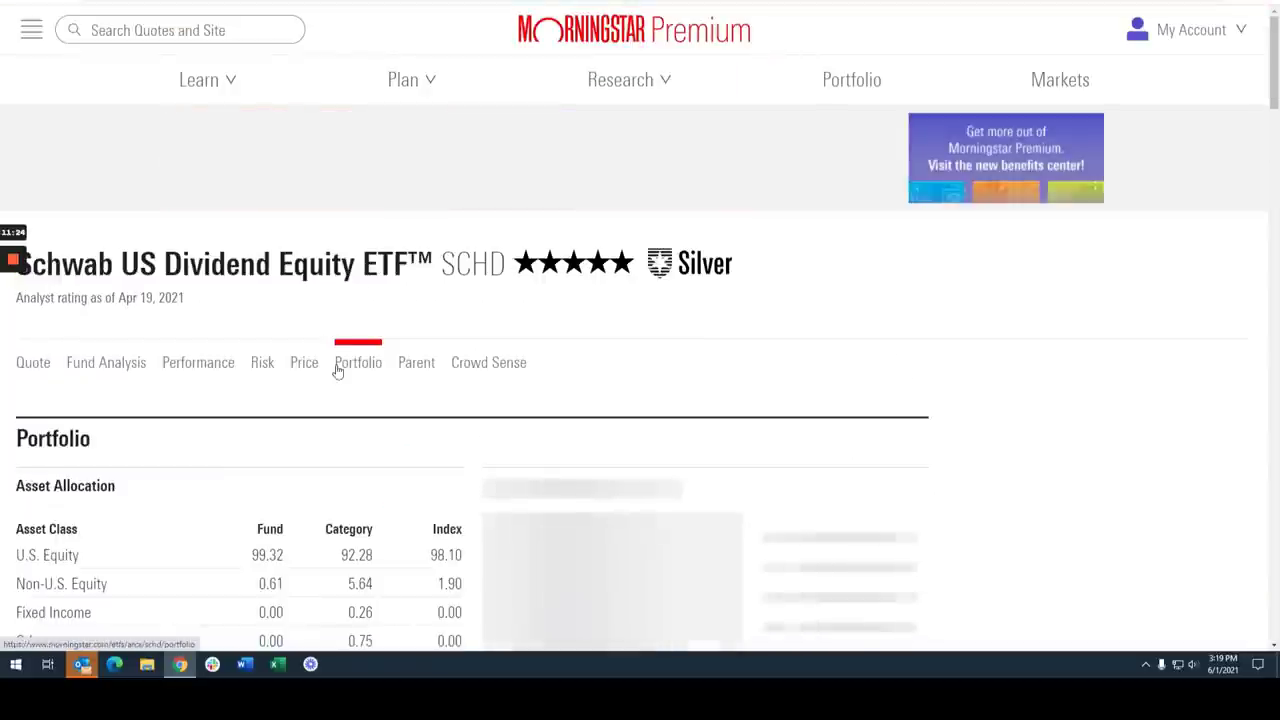
scroll(330, 368, "down", 1)
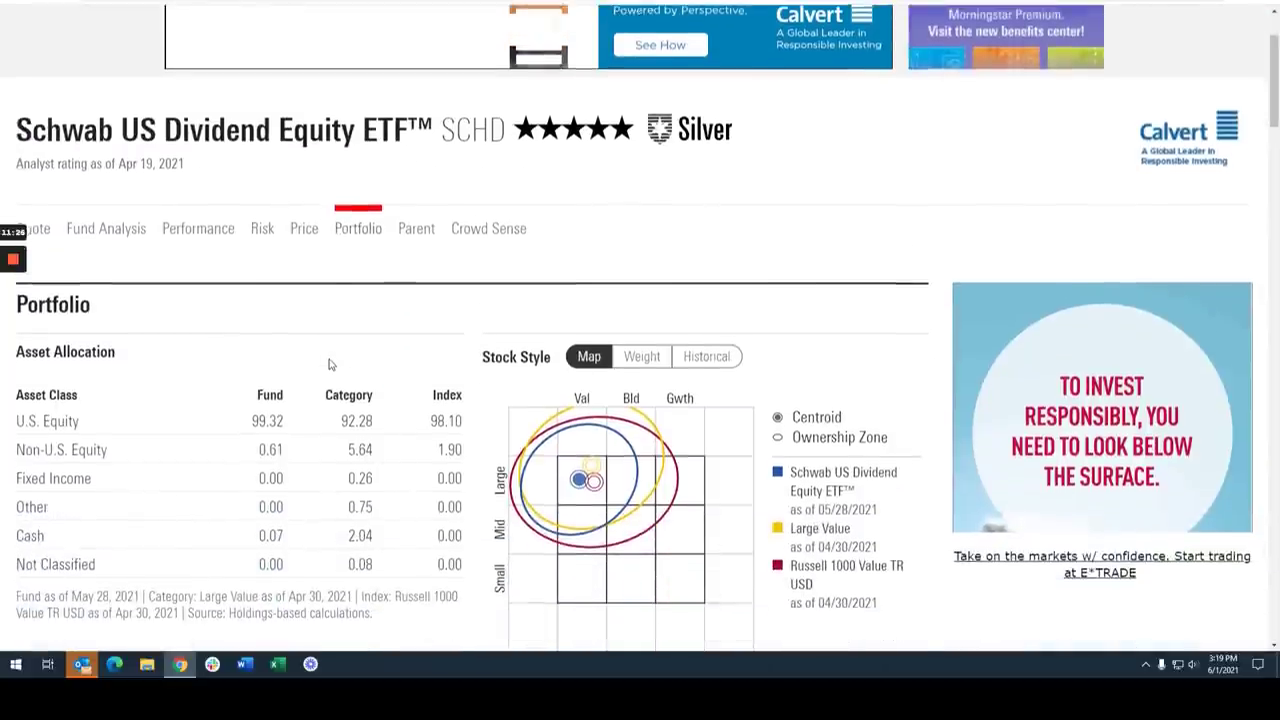
scroll(328, 366, "down", 3)
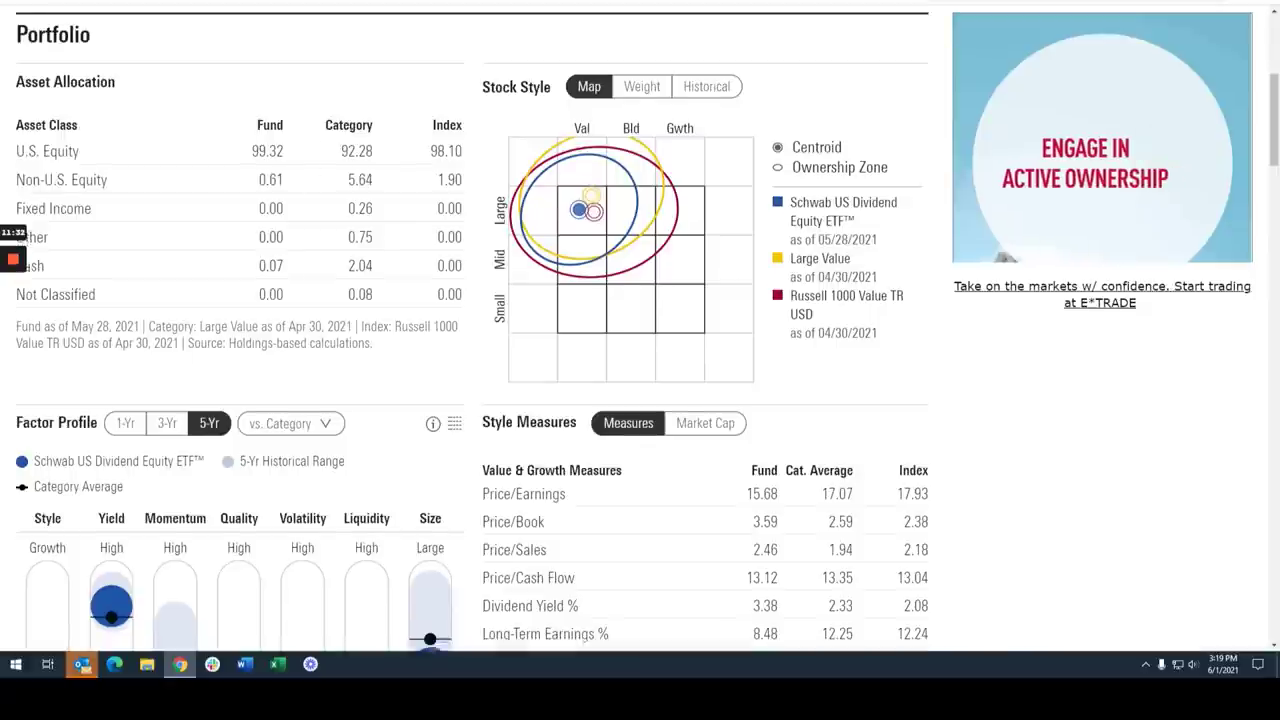
scroll(302, 213, "down", 2)
scroll(302, 213, "down", 1)
scroll(302, 213, "down", 3)
scroll(285, 252, "down", 1)
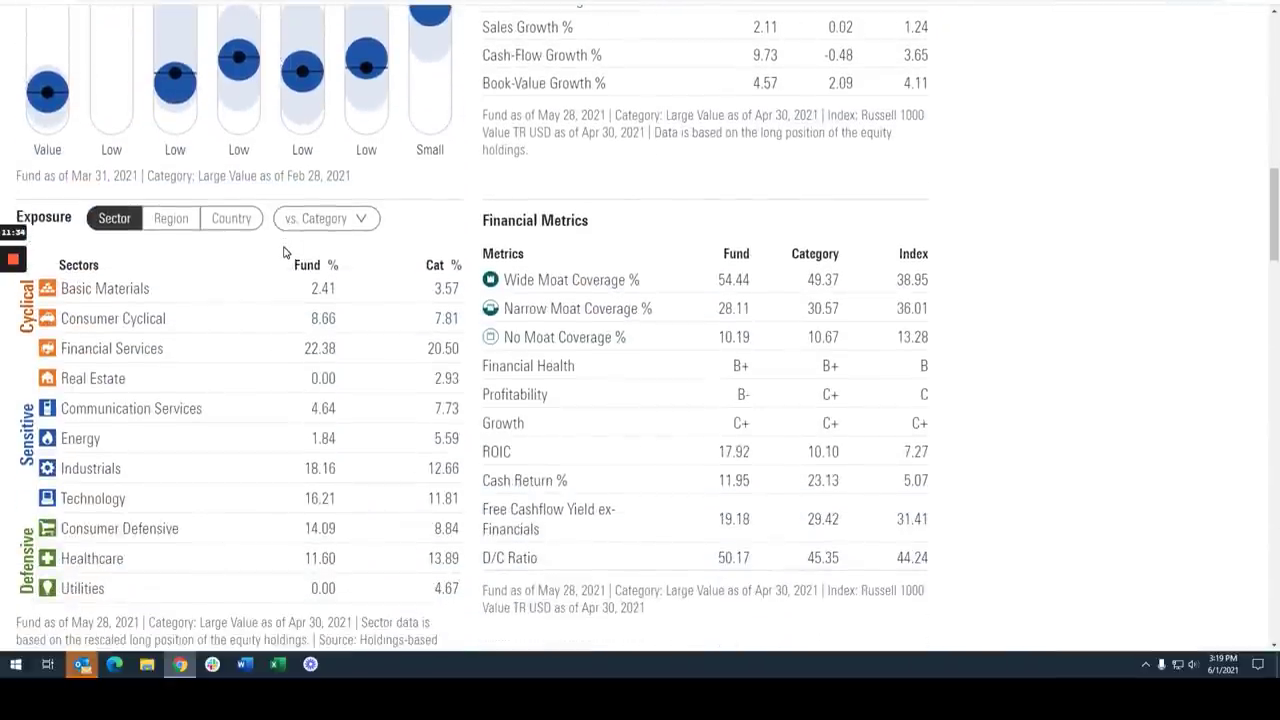
scroll(285, 258, "down", 1)
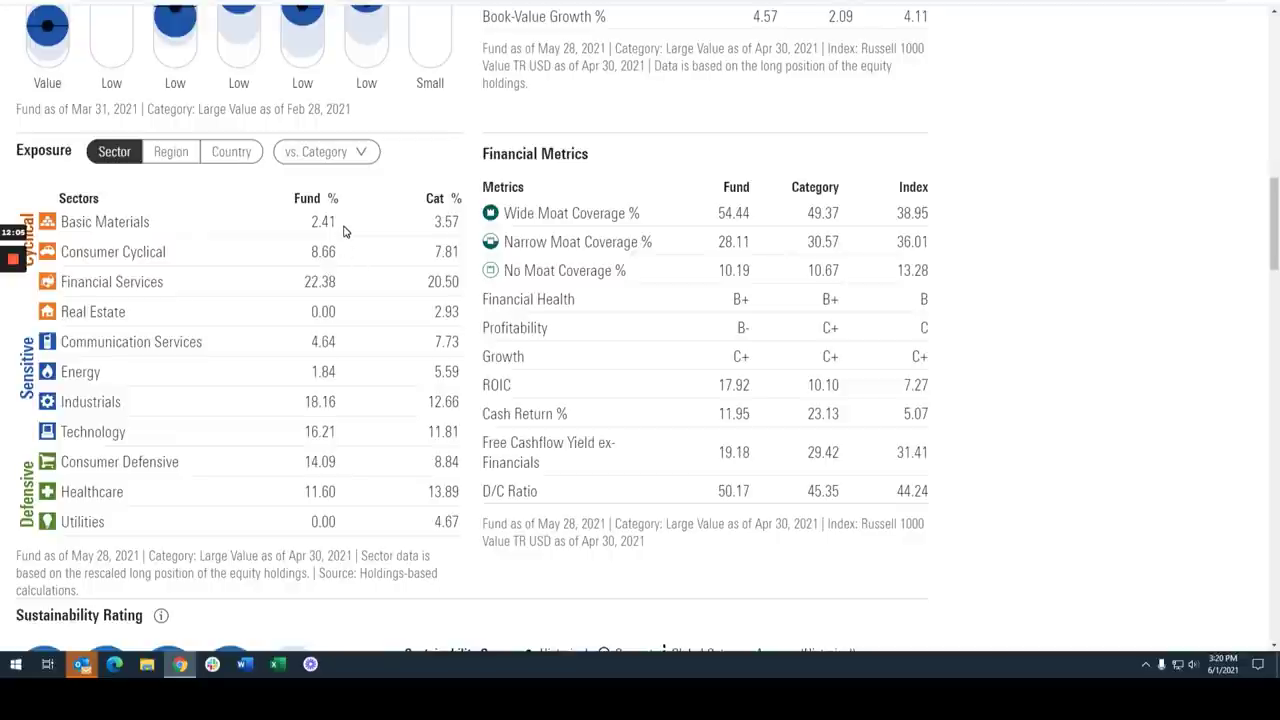
- Scroll through SCHD's holdings table, led by Home Depot at 4.38%
scroll(240, 394, "down", 5)
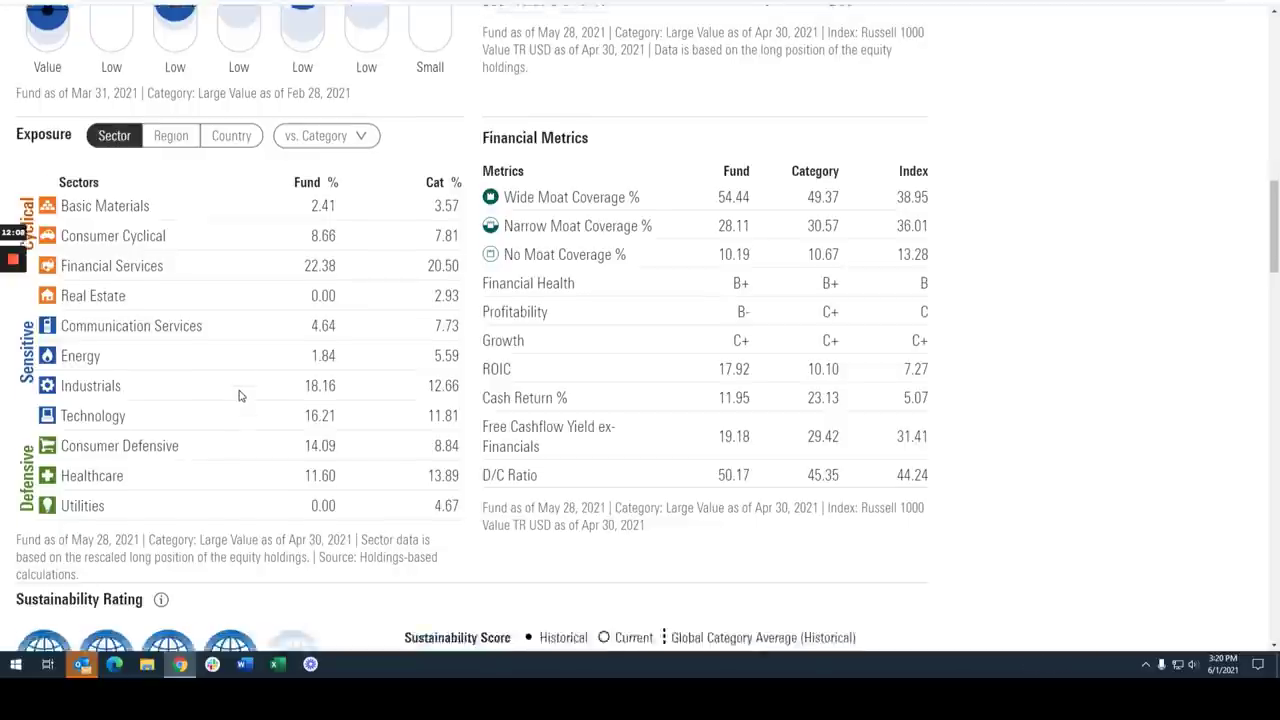
scroll(237, 382, "down", 5)
scroll(237, 382, "down", 3)
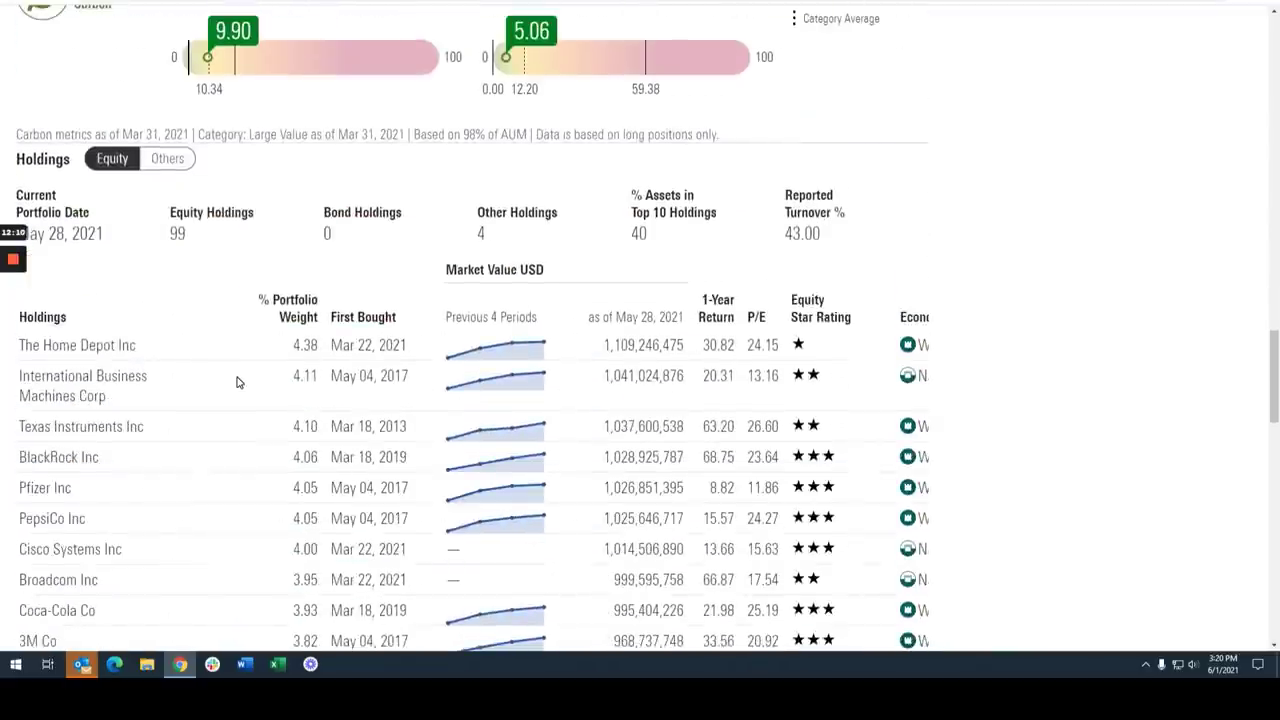
scroll(237, 382, "down", 2)
scroll(234, 371, "up", 1)
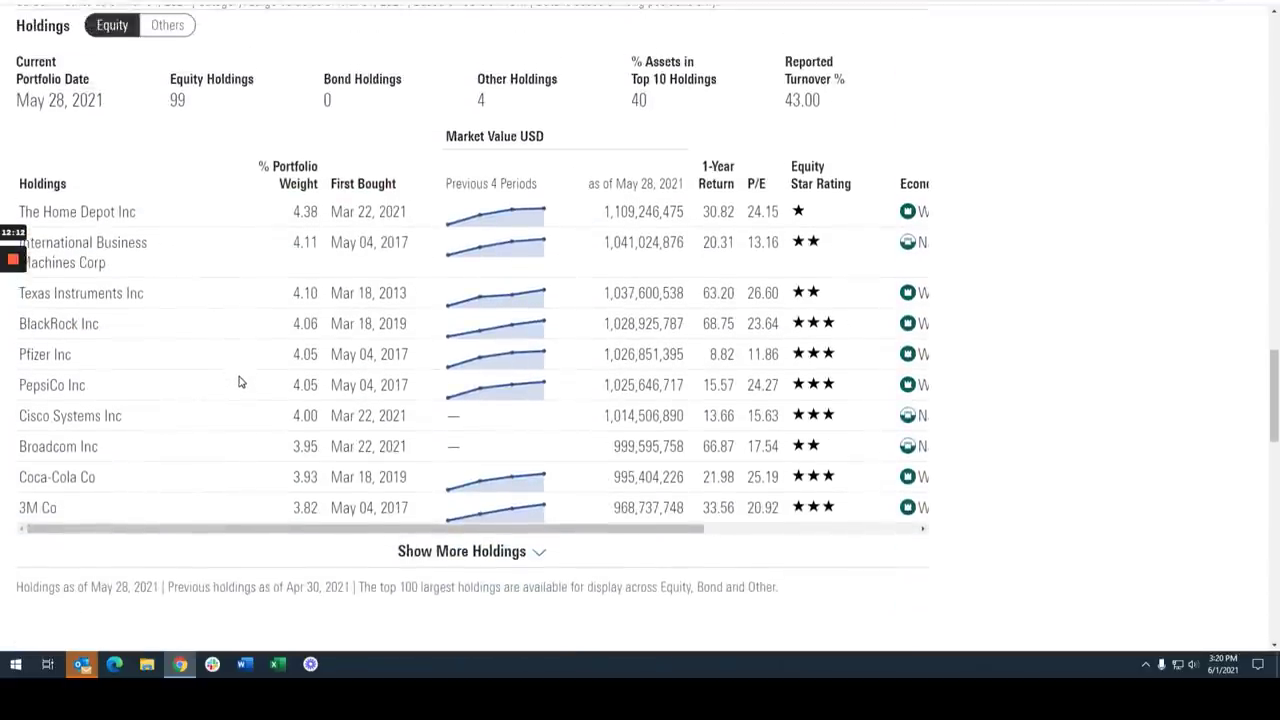
scroll(230, 380, "up", 1)
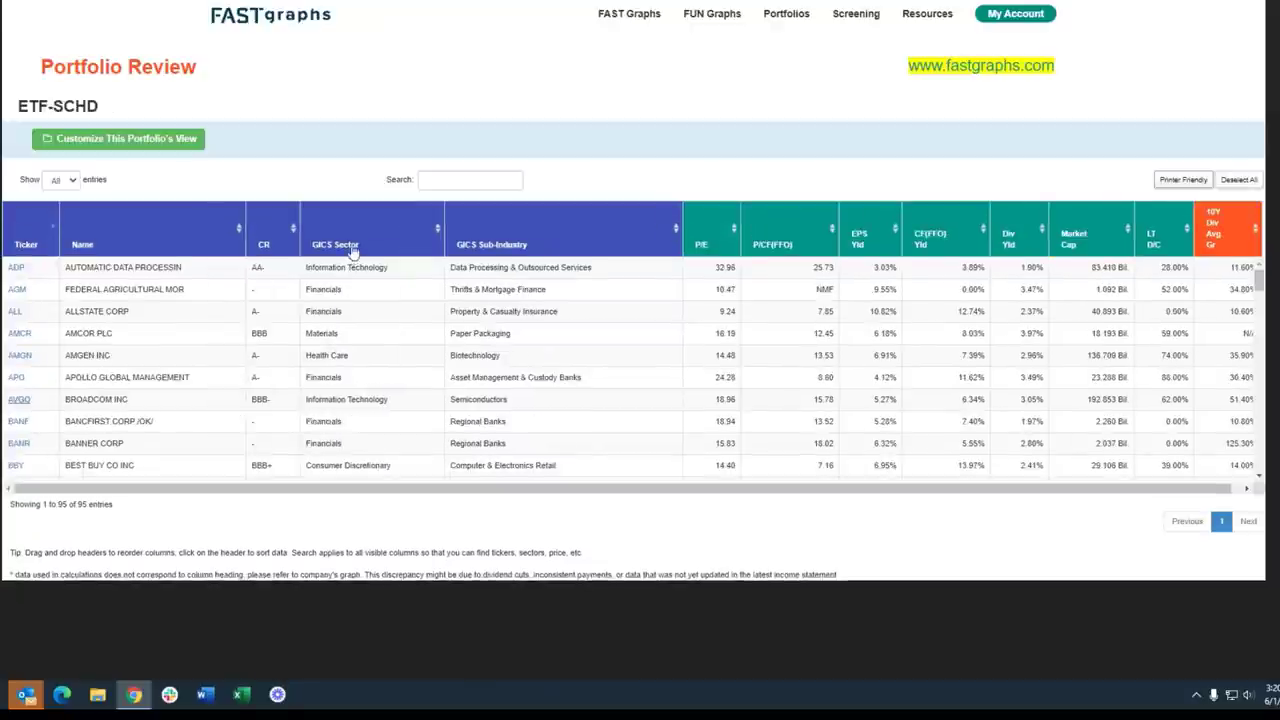
- Sort the ETF-SCHD holdings by P/E, lowest first
scroll(265, 335, "down", 2)
scroll(260, 340, "down", 1)
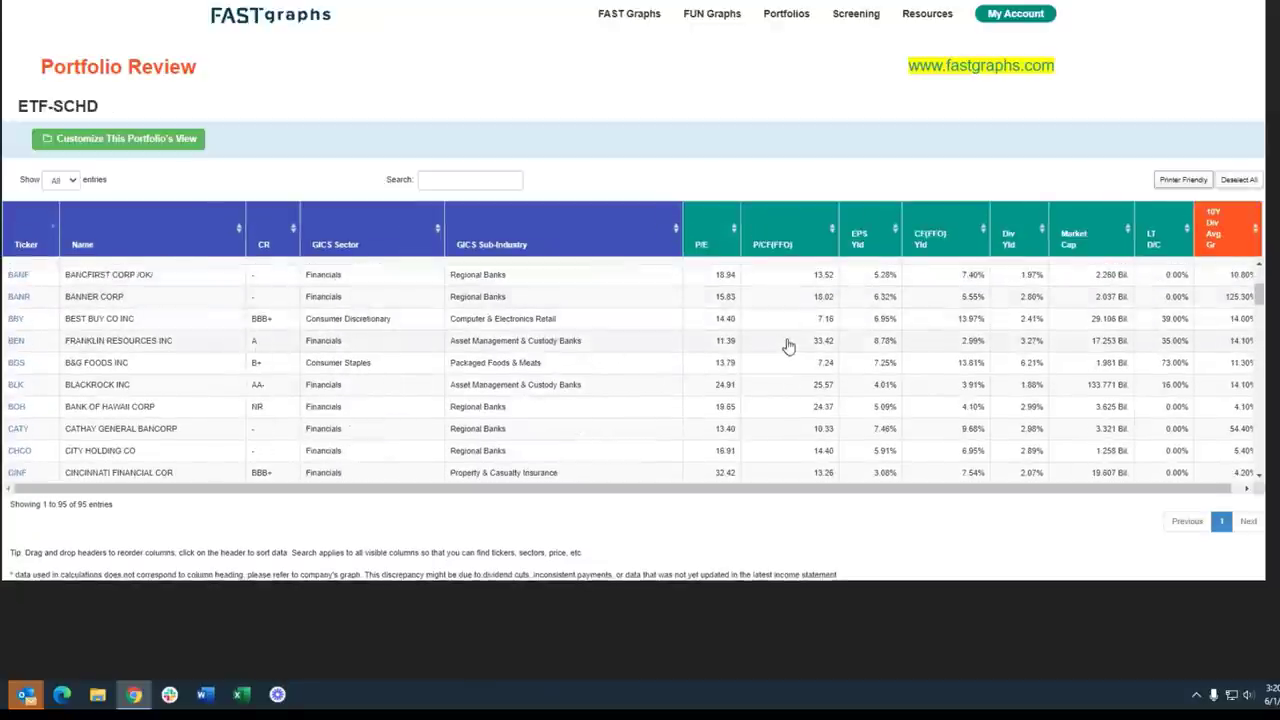
scroll(780, 340, "up", 3)
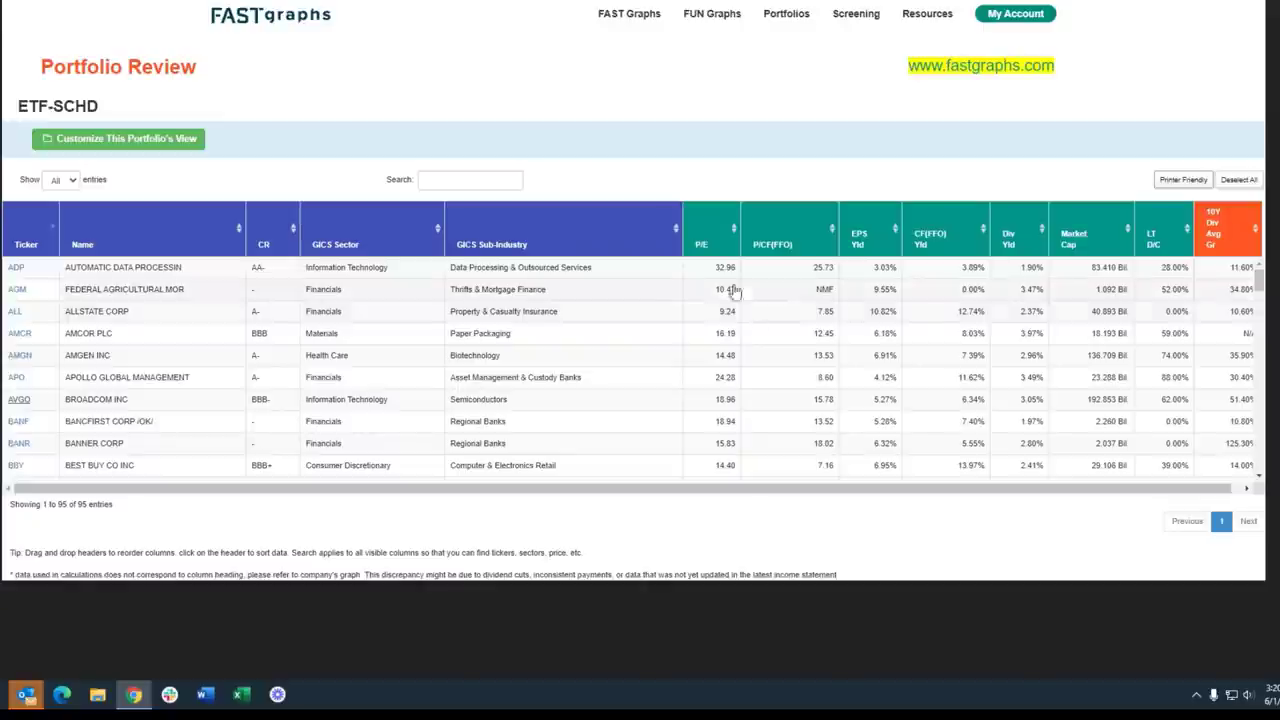
left_click(706, 246)
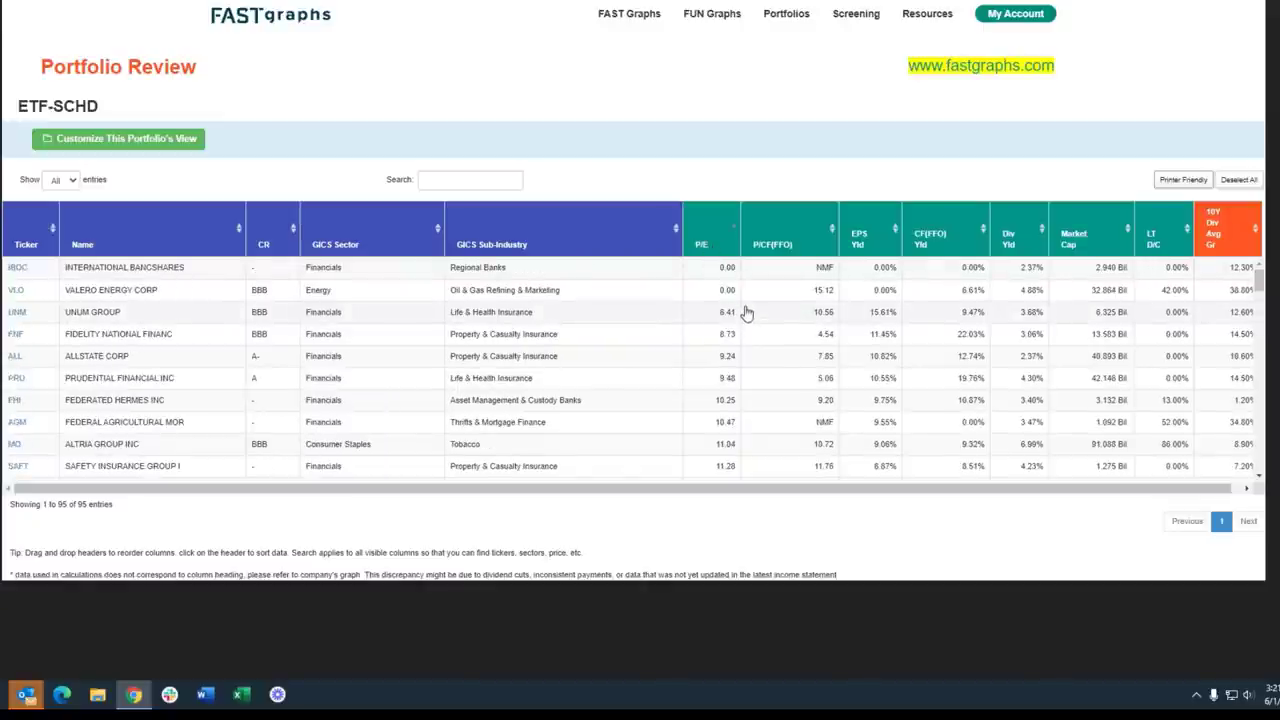
- Scroll the P/E-sorted list, then rank ETF-SCHD holdings by EPS yield, highest first
scroll(749, 316, "down", 1)
scroll(745, 325, "down", 1)
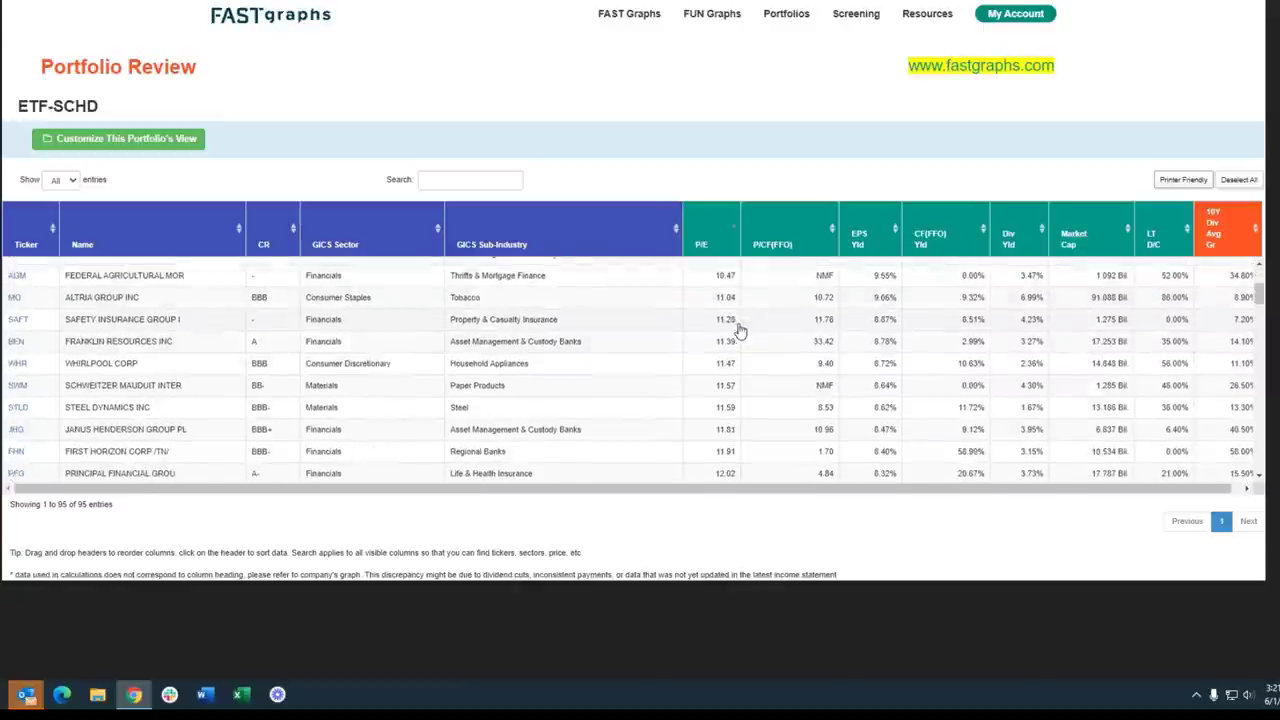
scroll(740, 338, "down", 2)
scroll(736, 345, "down", 1)
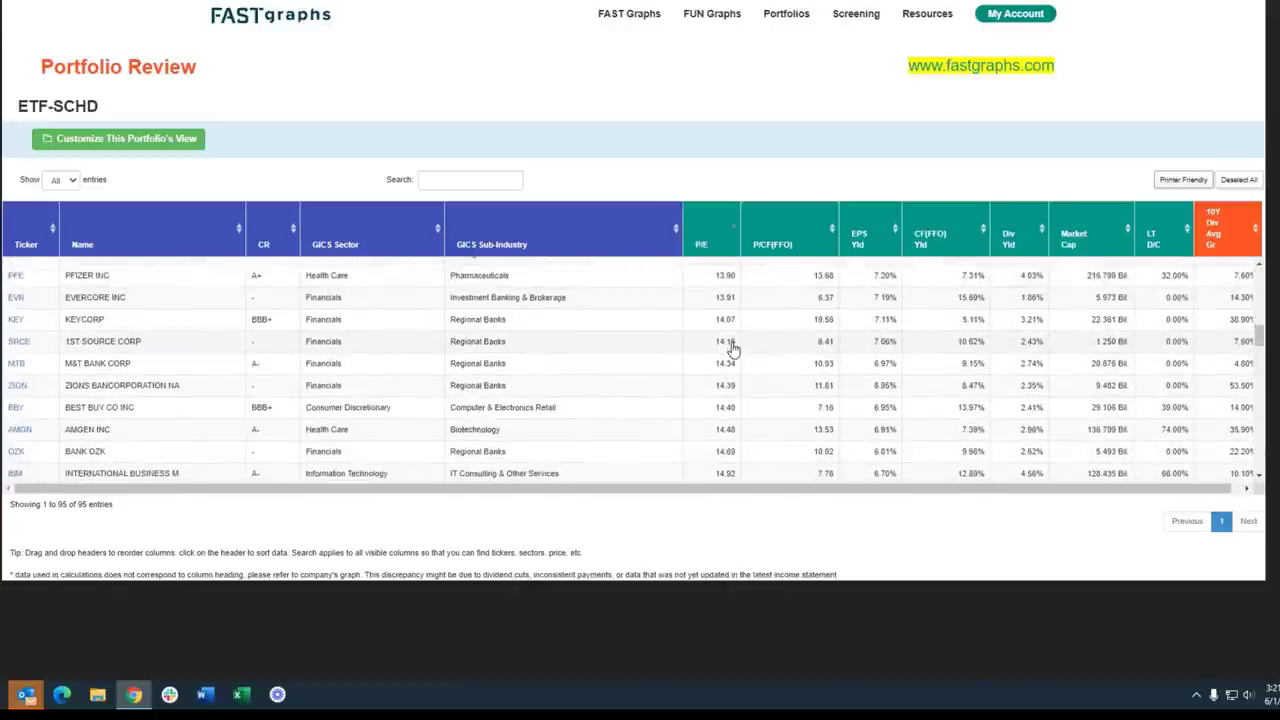
scroll(733, 350, "down", 1)
scroll(733, 352, "down", 1)
scroll(733, 357, "down", 2)
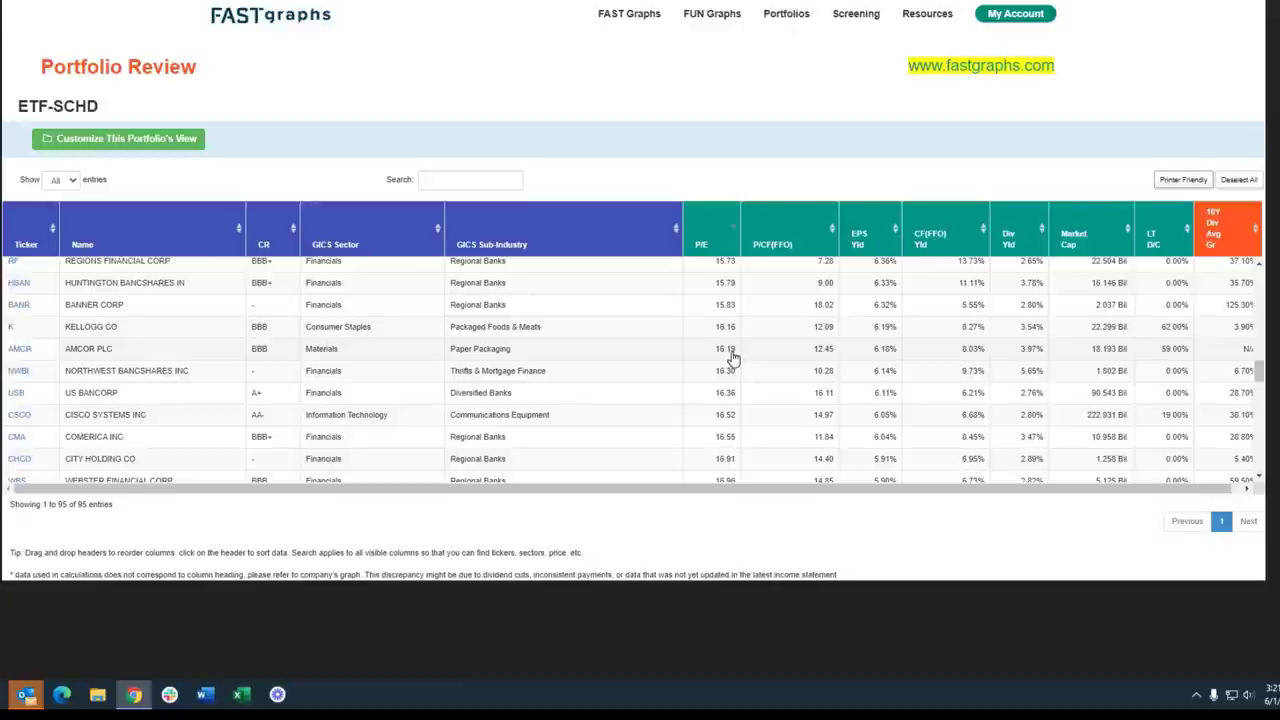
scroll(733, 357, "down", 1)
scroll(733, 357, "down", 1)
scroll(733, 357, "down", 1)
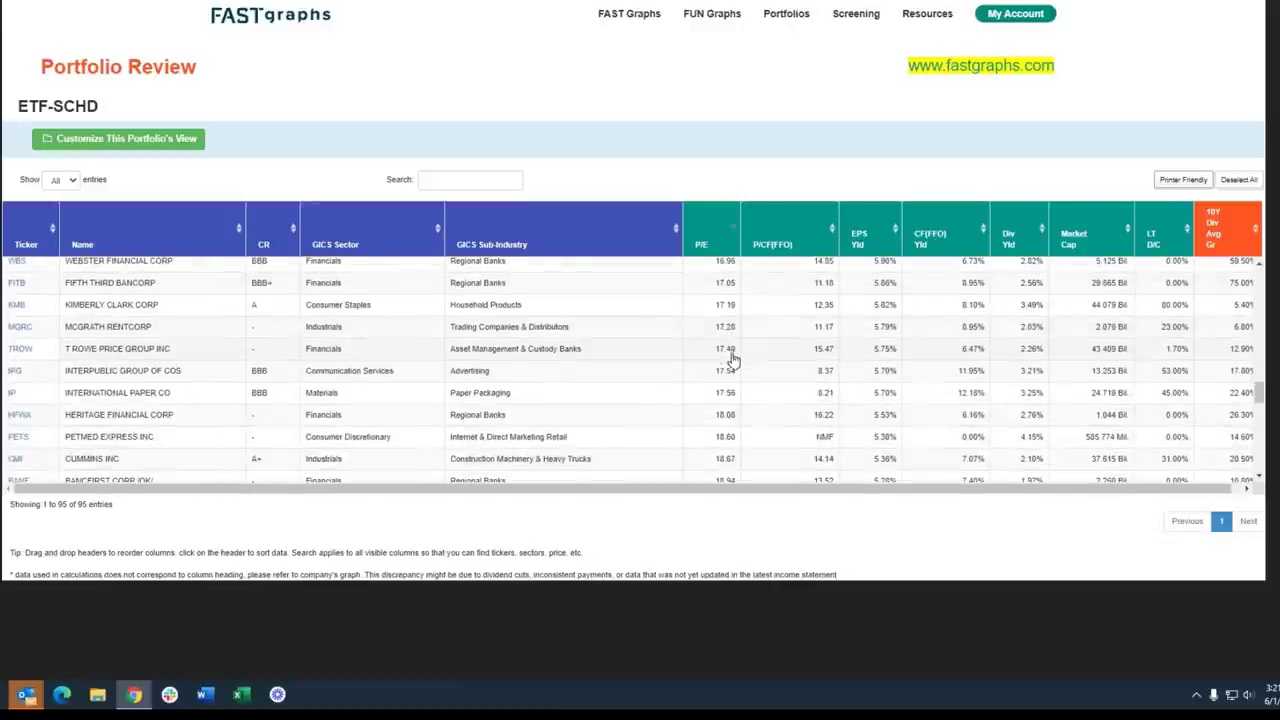
scroll(733, 357, "down", 1)
scroll(734, 370, "down", 1)
scroll(740, 385, "down", 1)
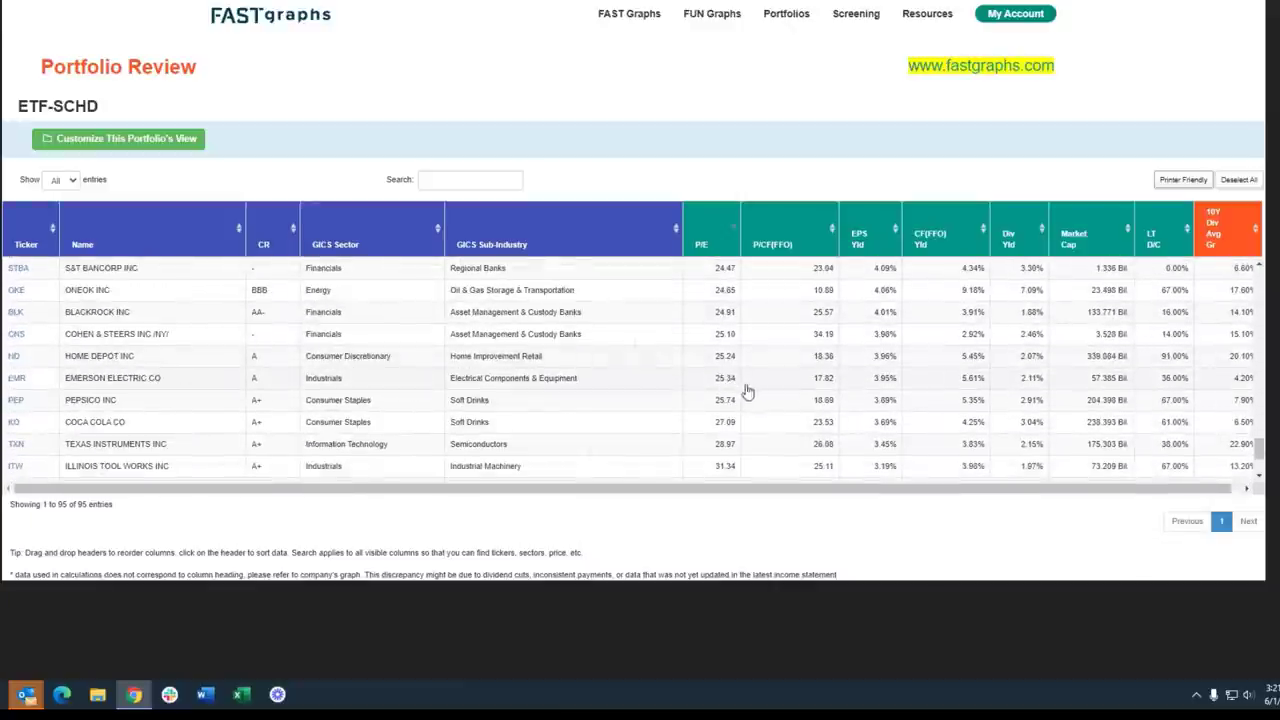
left_click(859, 240)
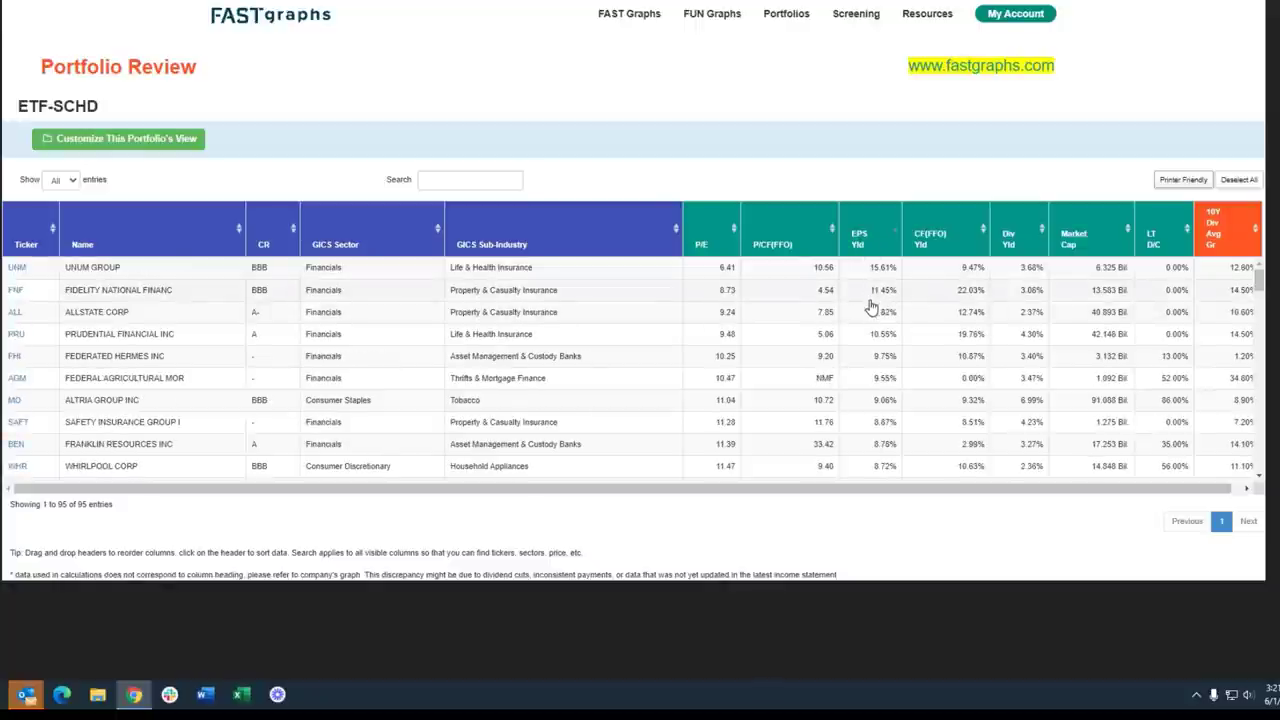
- Scroll through the EPS-yield-ranked ETF-SCHD holdings
scroll(868, 320, "down", 1)
scroll(860, 340, "down", 1)
scroll(851, 363, "down", 1)
scroll(851, 391, "down", 1)
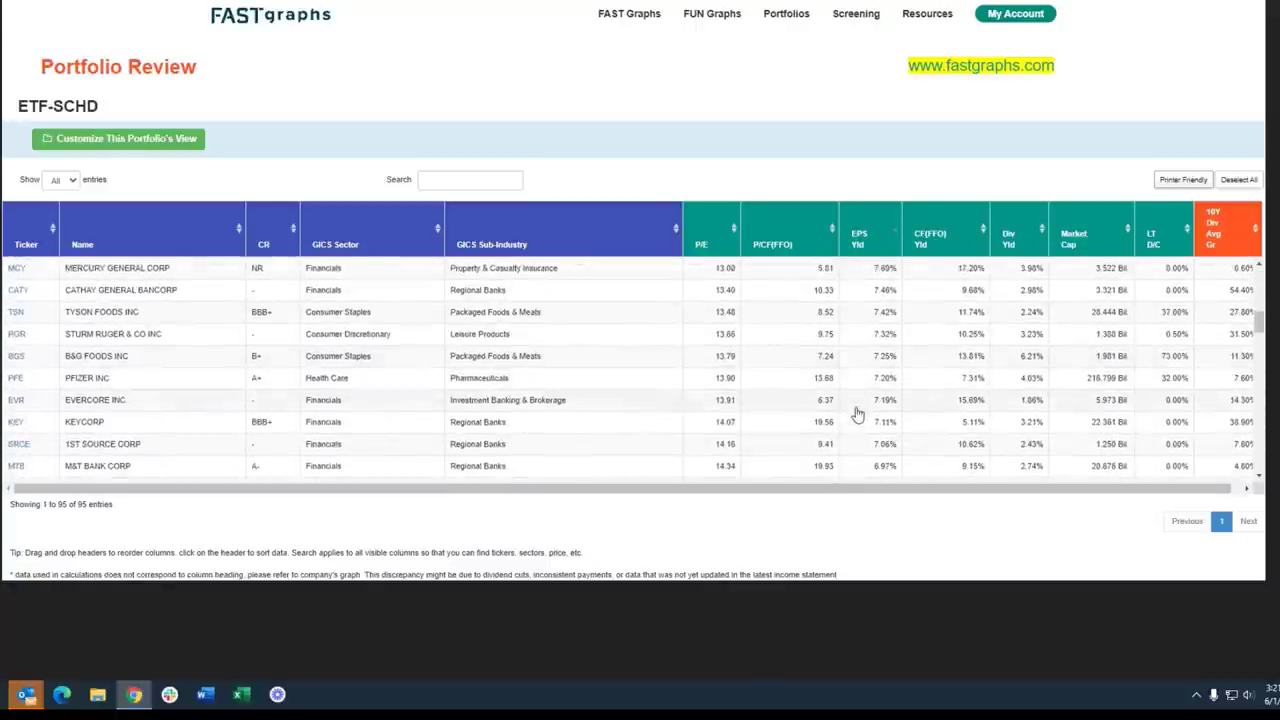
scroll(857, 415, "down", 1)
scroll(857, 418, "down", 1)
scroll(858, 418, "down", 1)
scroll(860, 417, "down", 1)
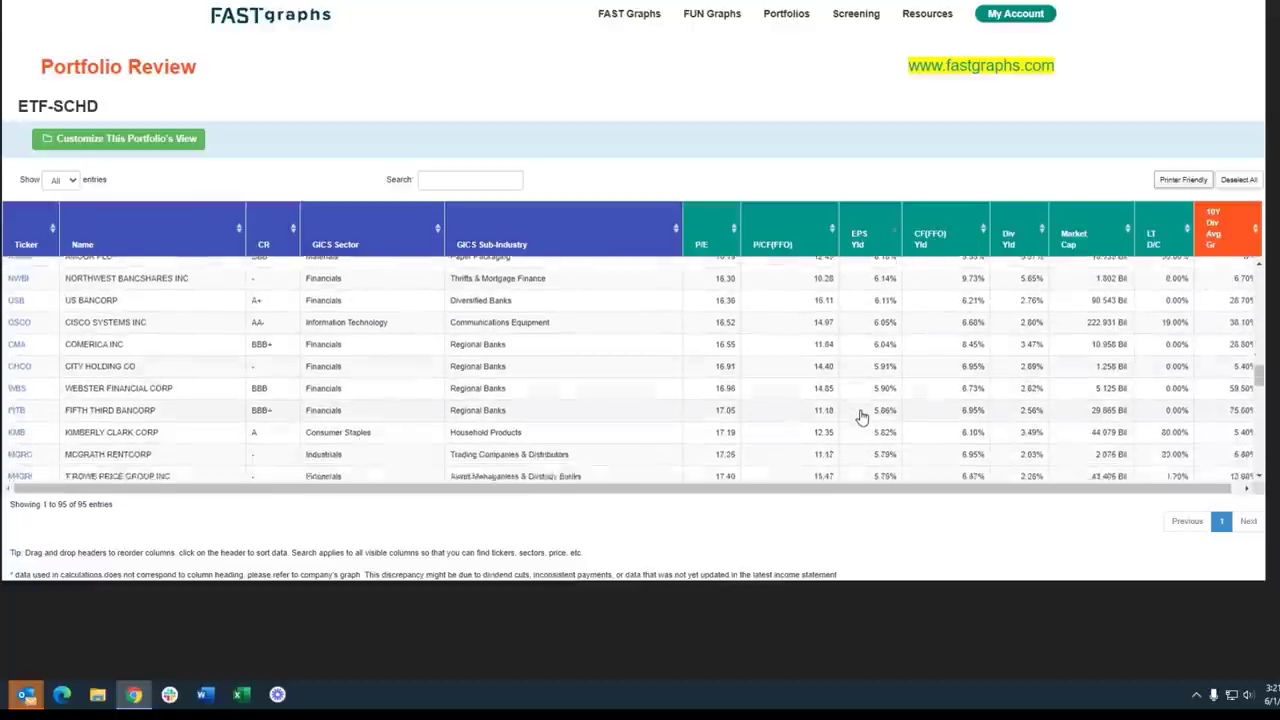
scroll(862, 416, "down", 1)
scroll(862, 416, "down", 1)
scroll(860, 410, "down", 1)
scroll(858, 390, "down", 1)
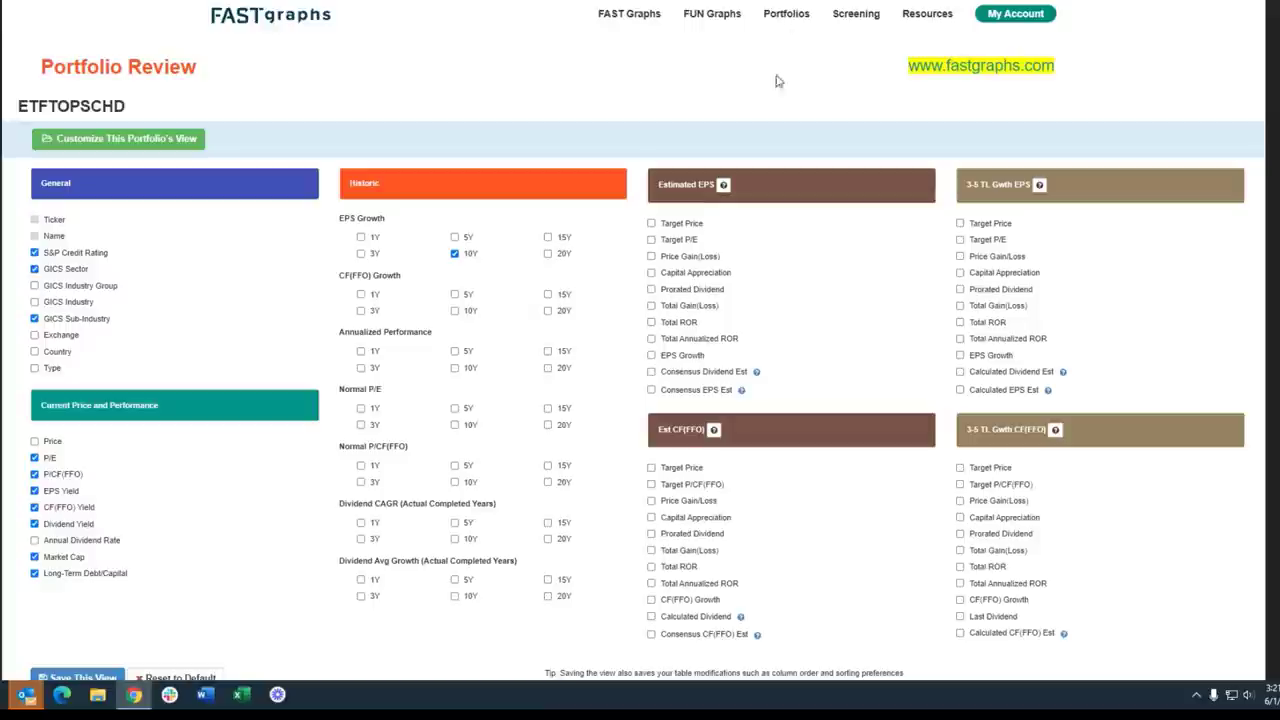
- Save the ETFTOPSCHD custom column view and collapse its options to reveal the ten-holding table
scroll(270, 258, "down", 2)
scroll(257, 251, "down", 2)
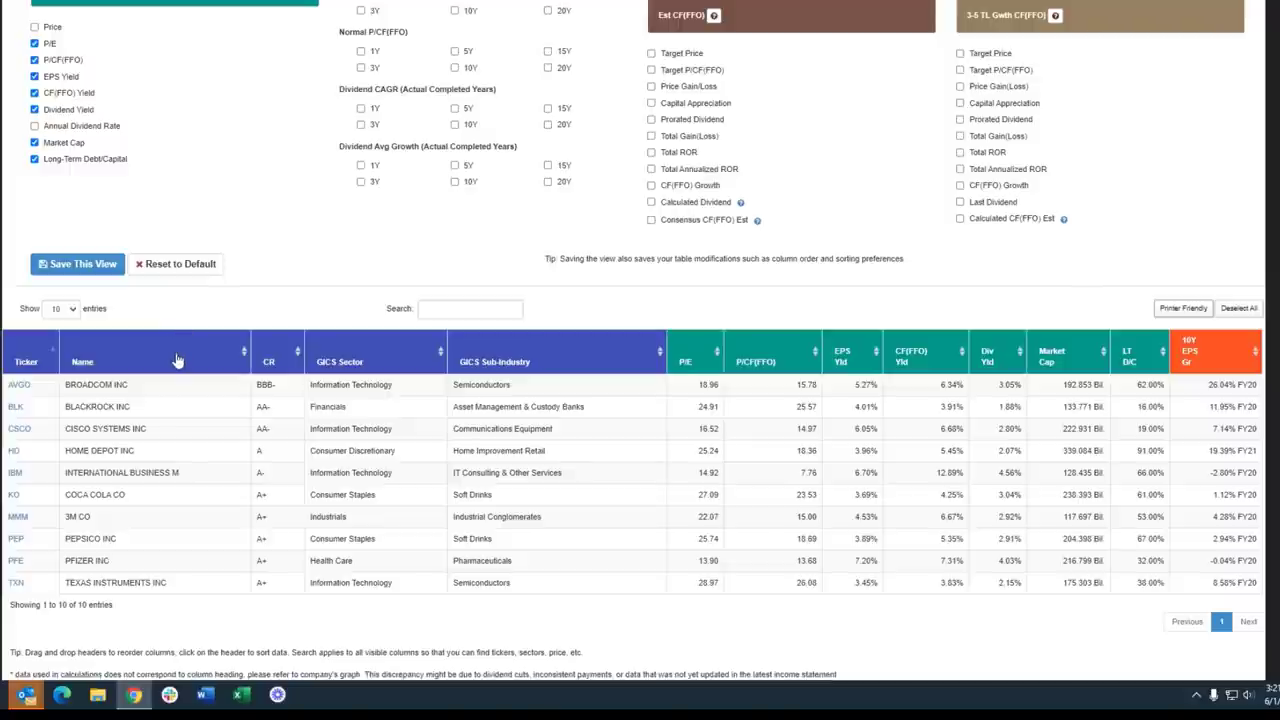
left_click(73, 268)
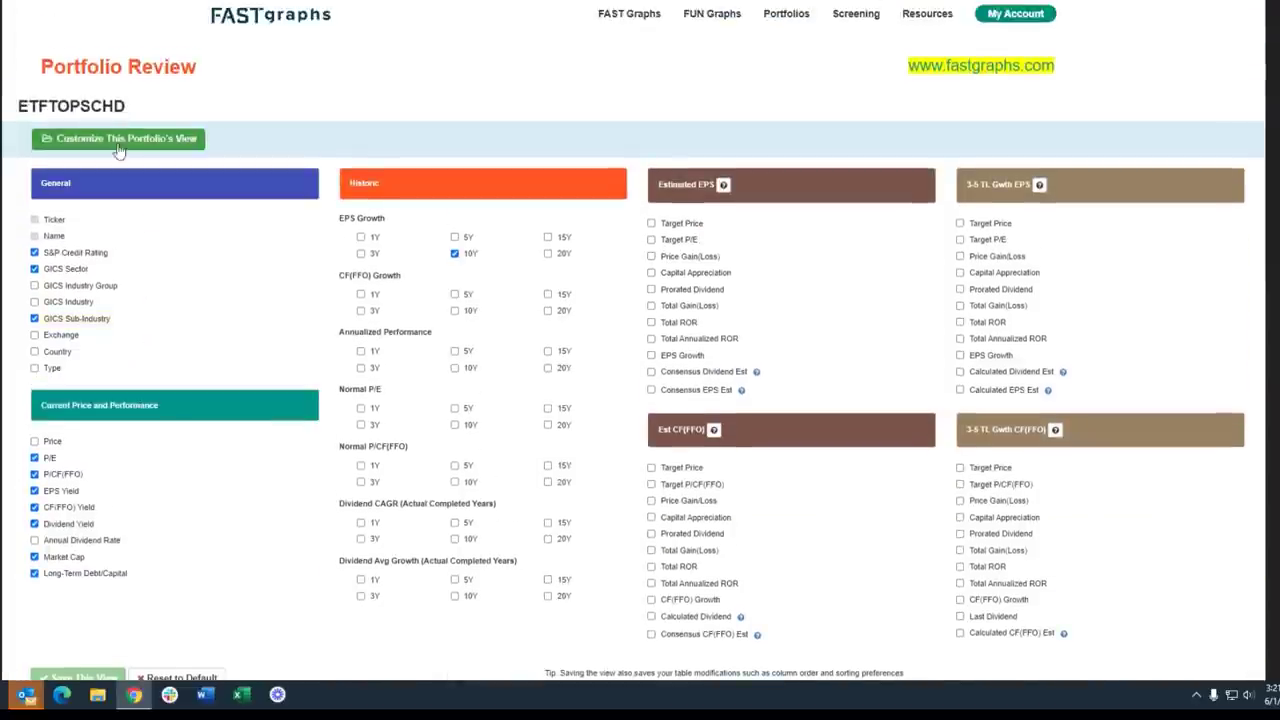
left_click(118, 148)
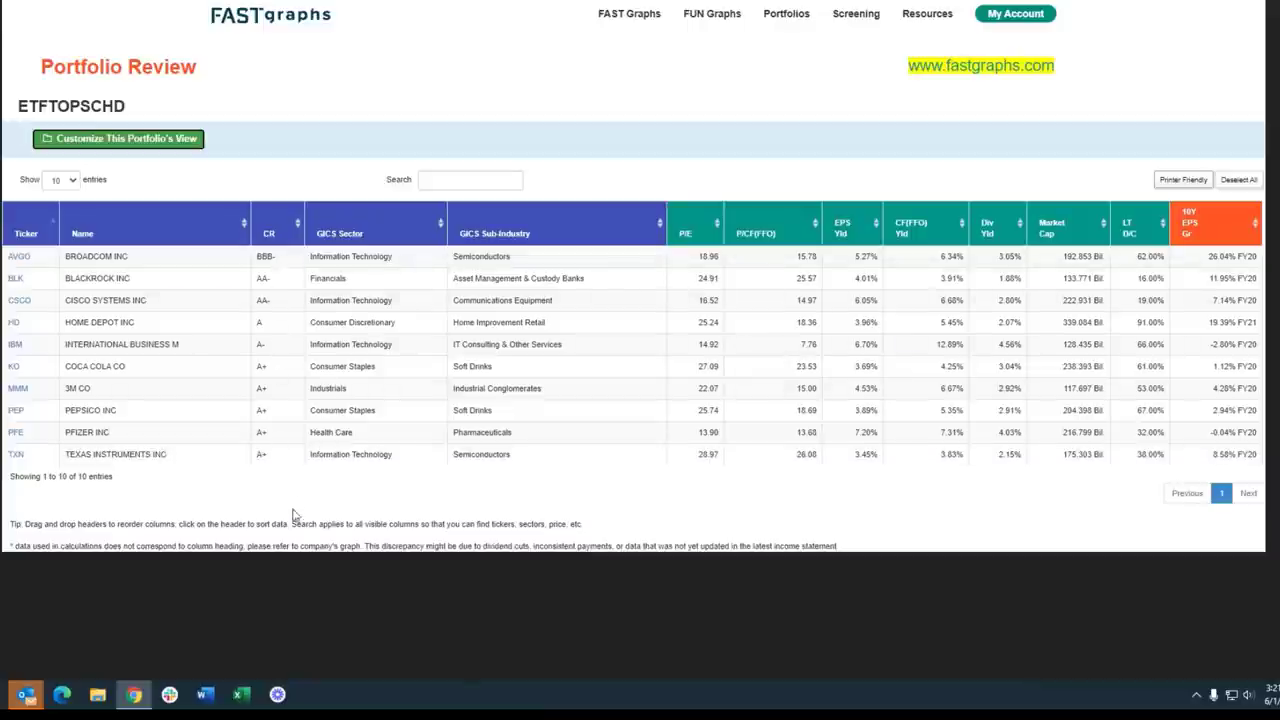
- Sort holdings by EPS yield, then step back through Pfizer, IBM, 3M, Cisco, PepsiCo and Broadcom charts
left_click(848, 238)
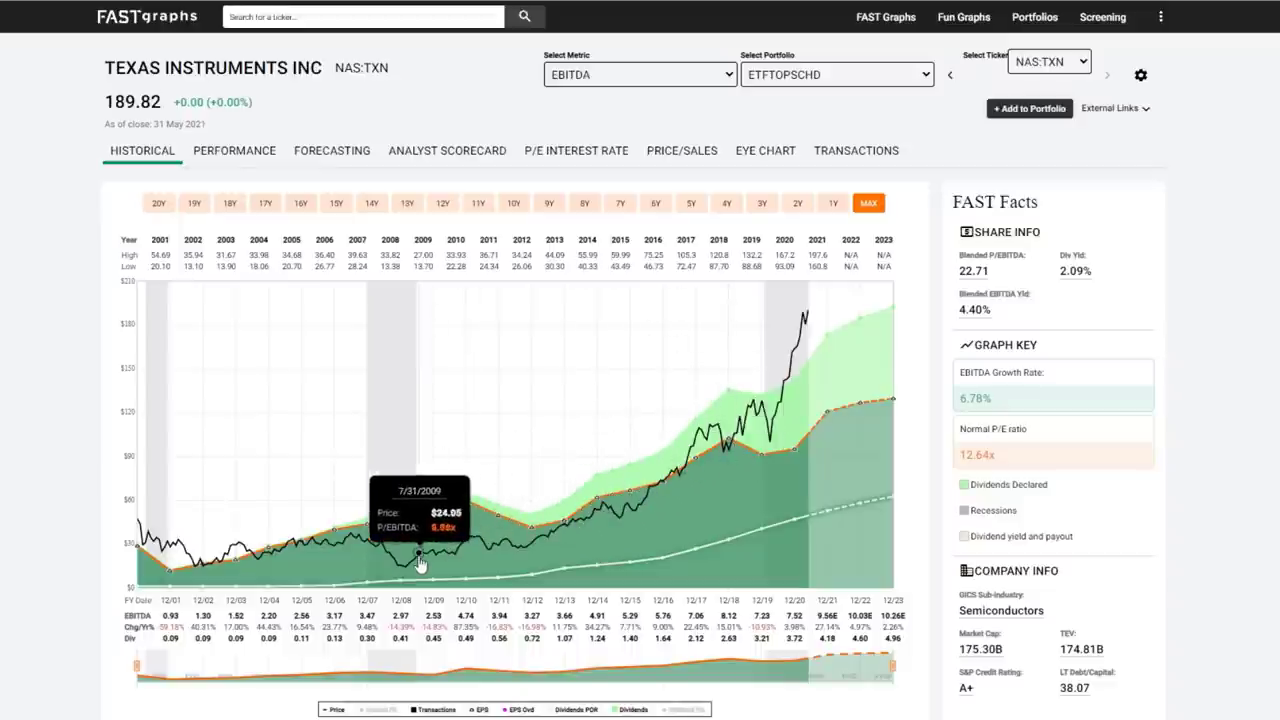
left_click(950, 77)
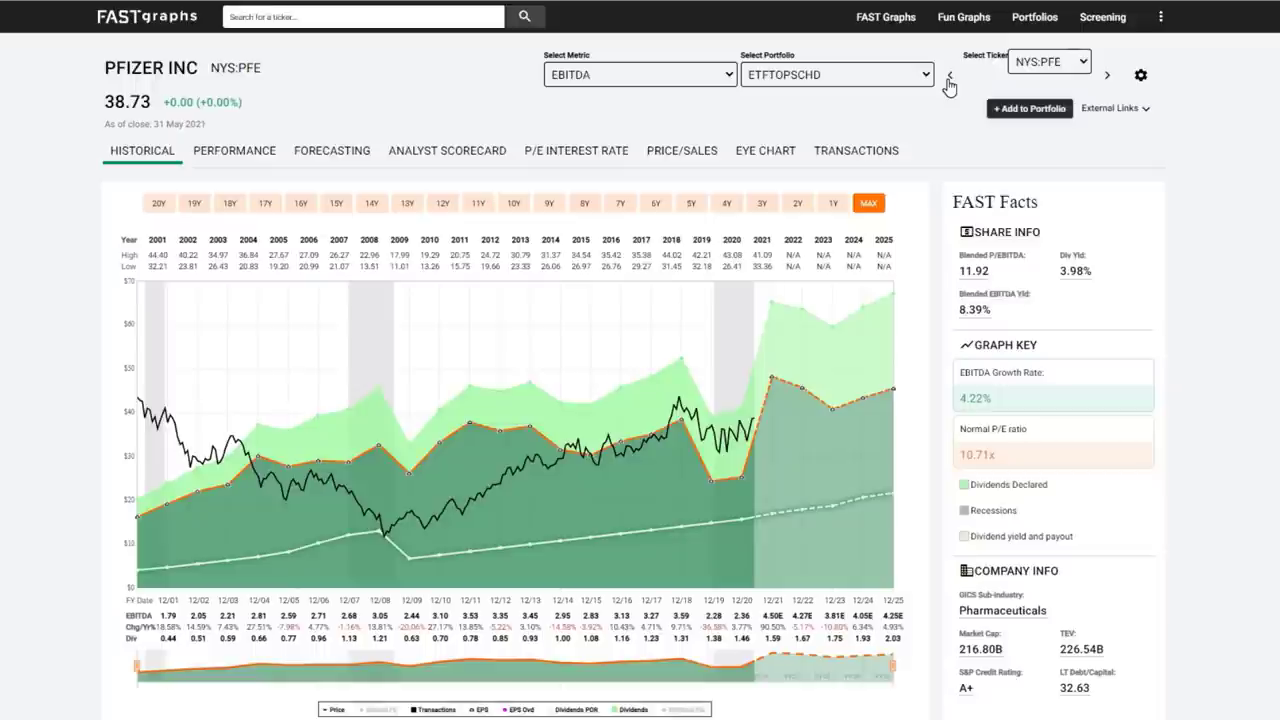
left_click(950, 78)
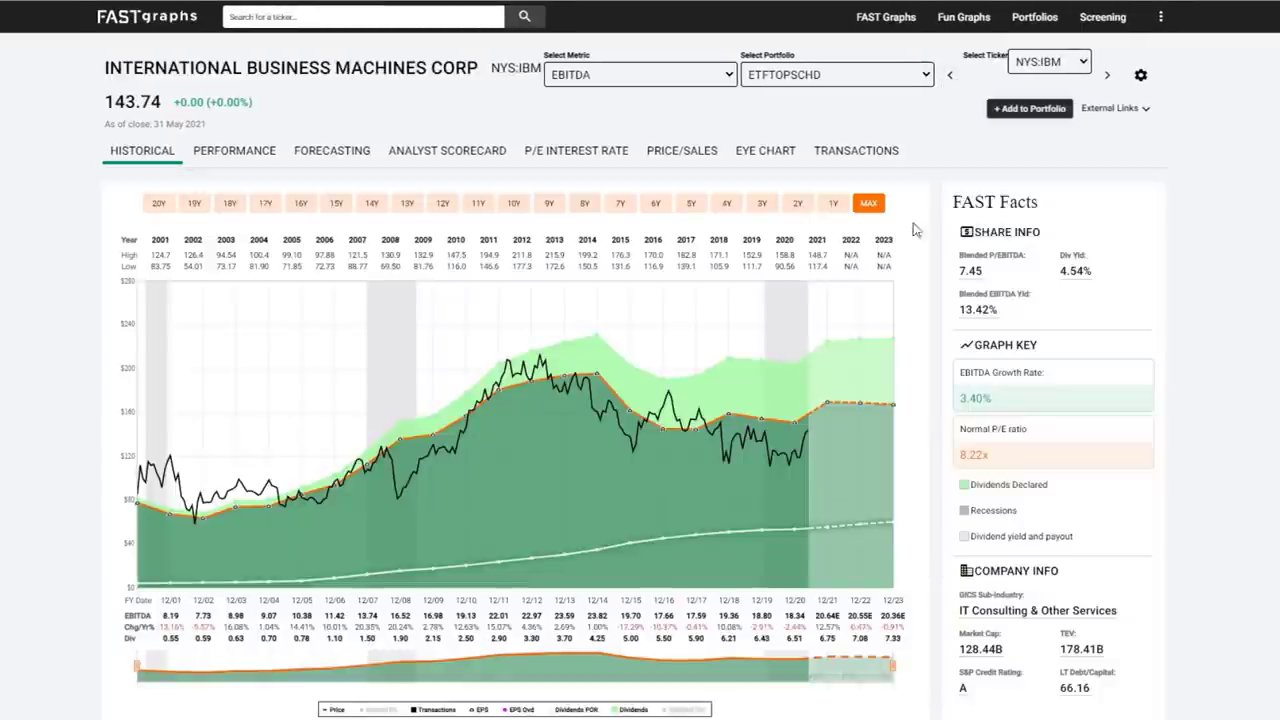
left_click(951, 79)
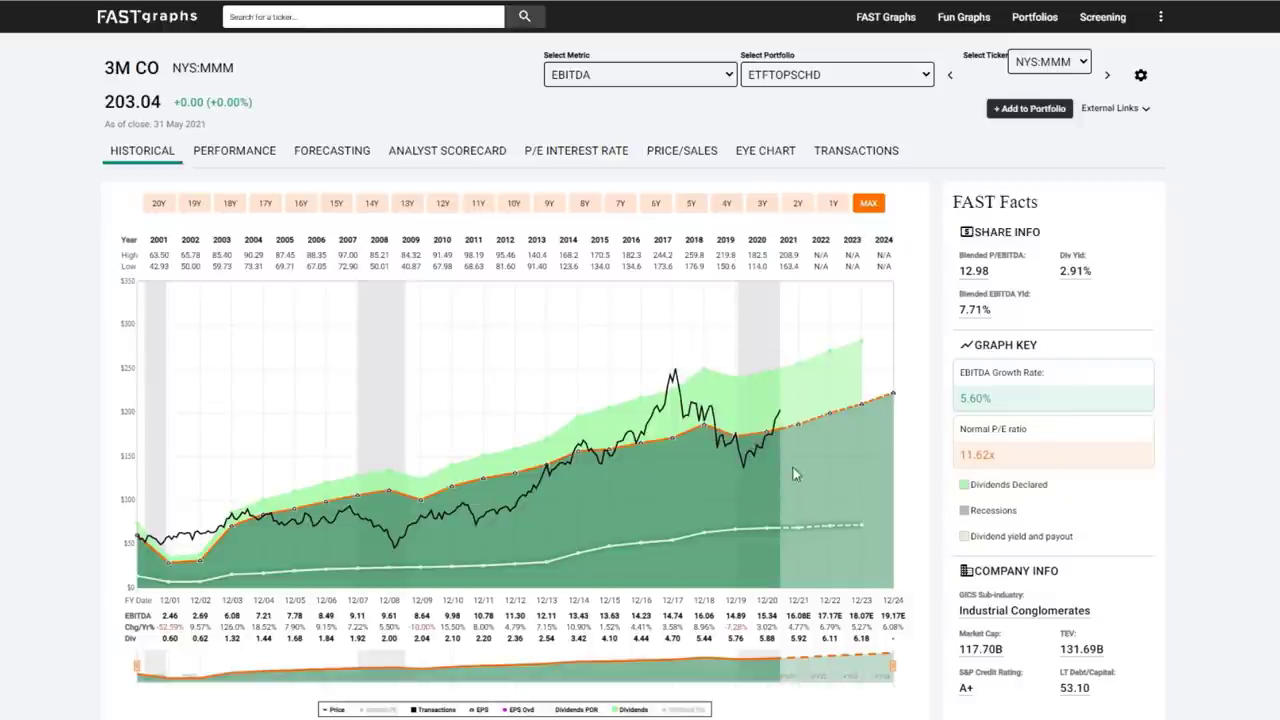
left_click(950, 79)
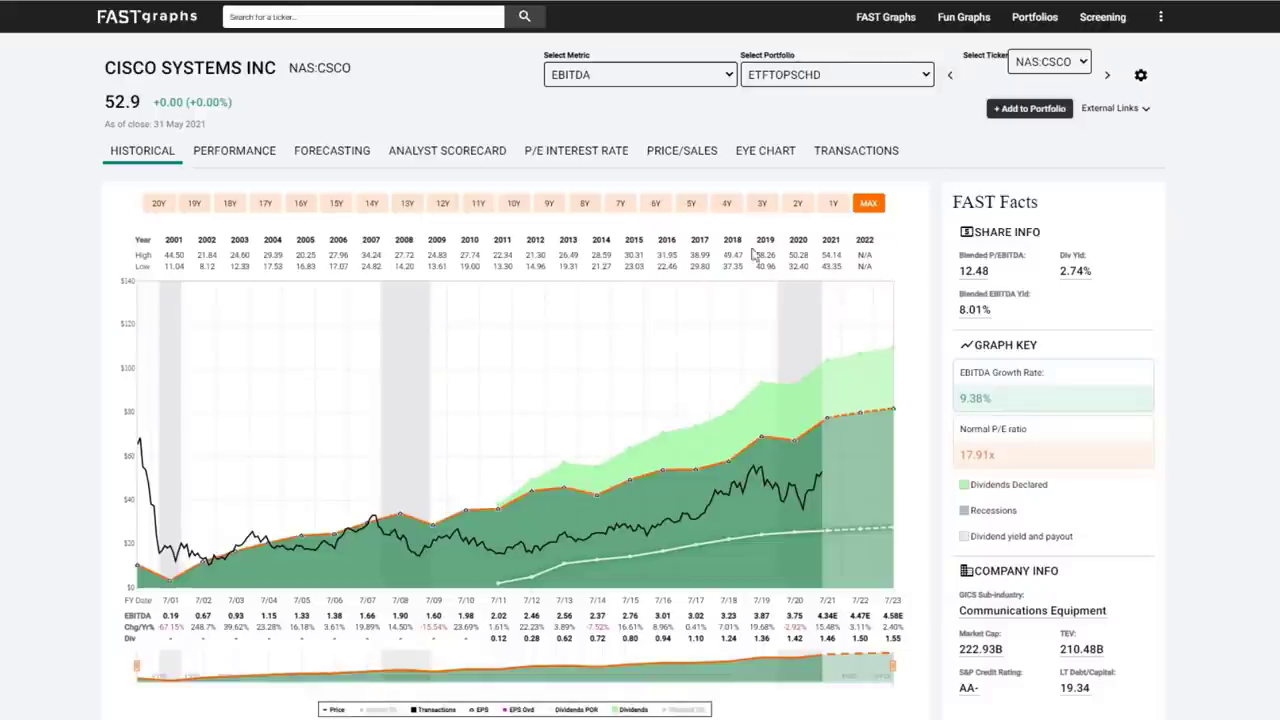
left_click(950, 78)
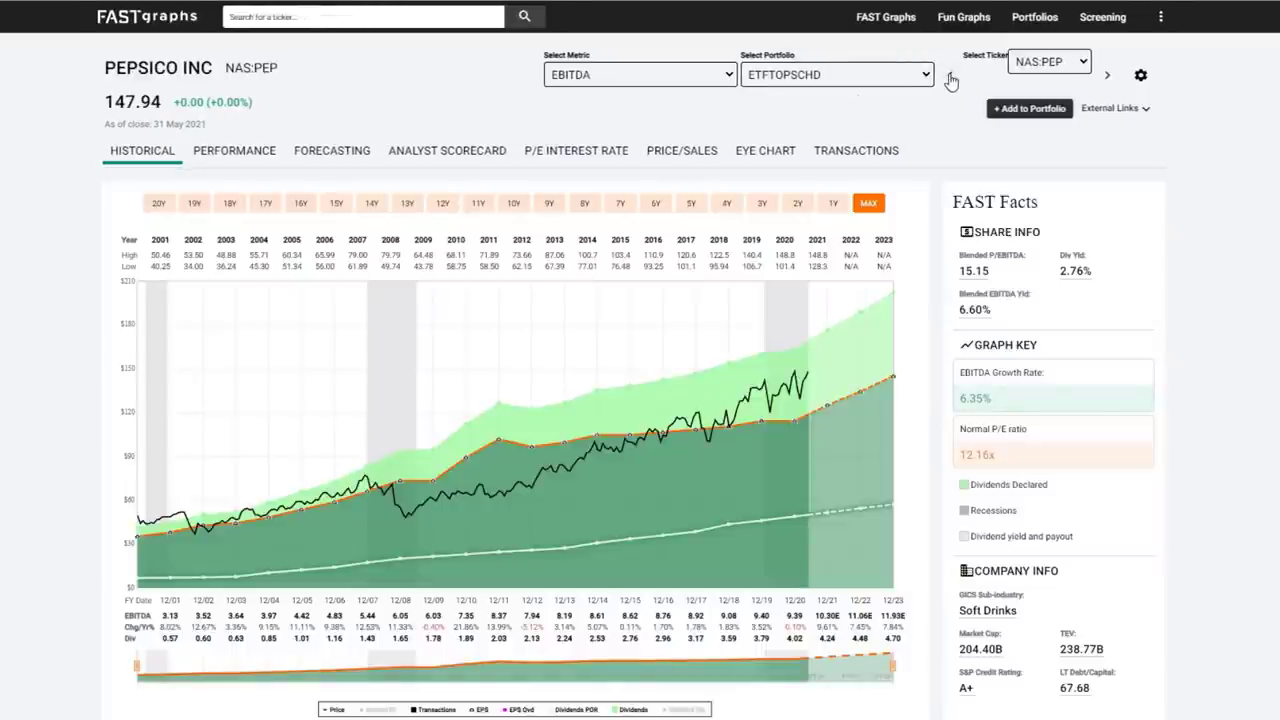
left_click(950, 78)
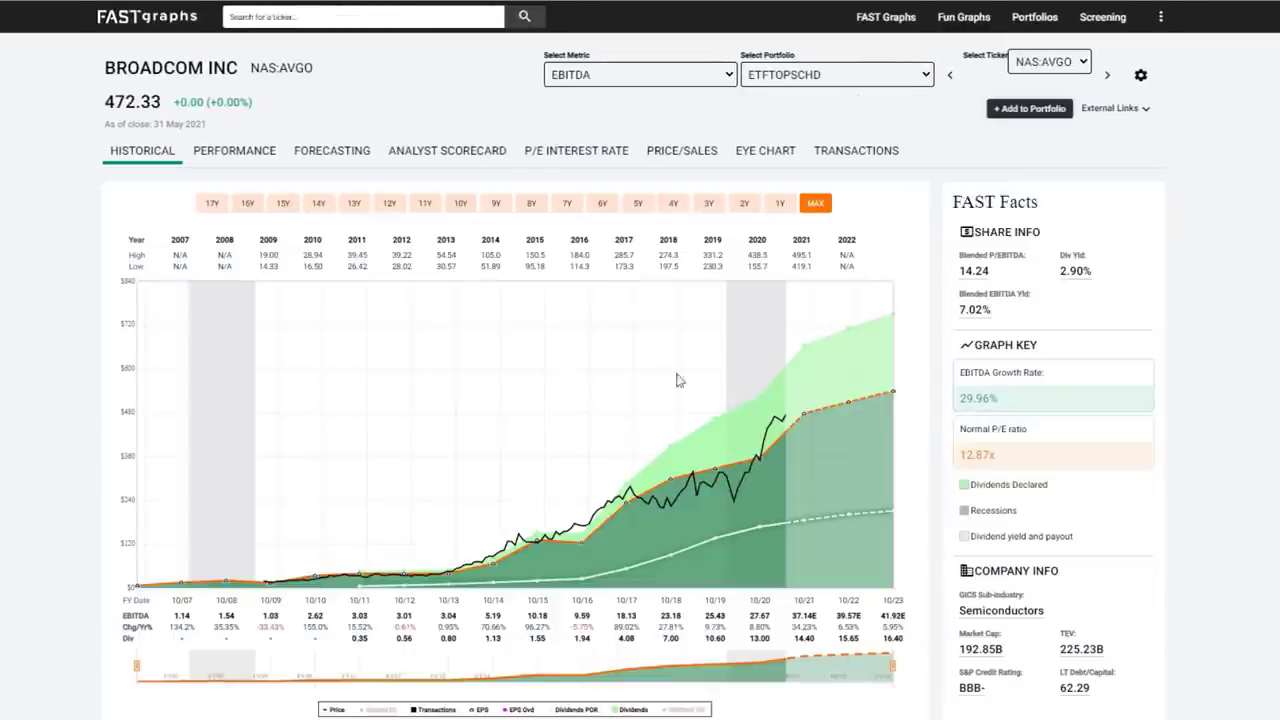
- Step back to Home Depot's chart, then scroll through the 95 ETF-SCHD holdings led by Unum Group
left_click(950, 75)
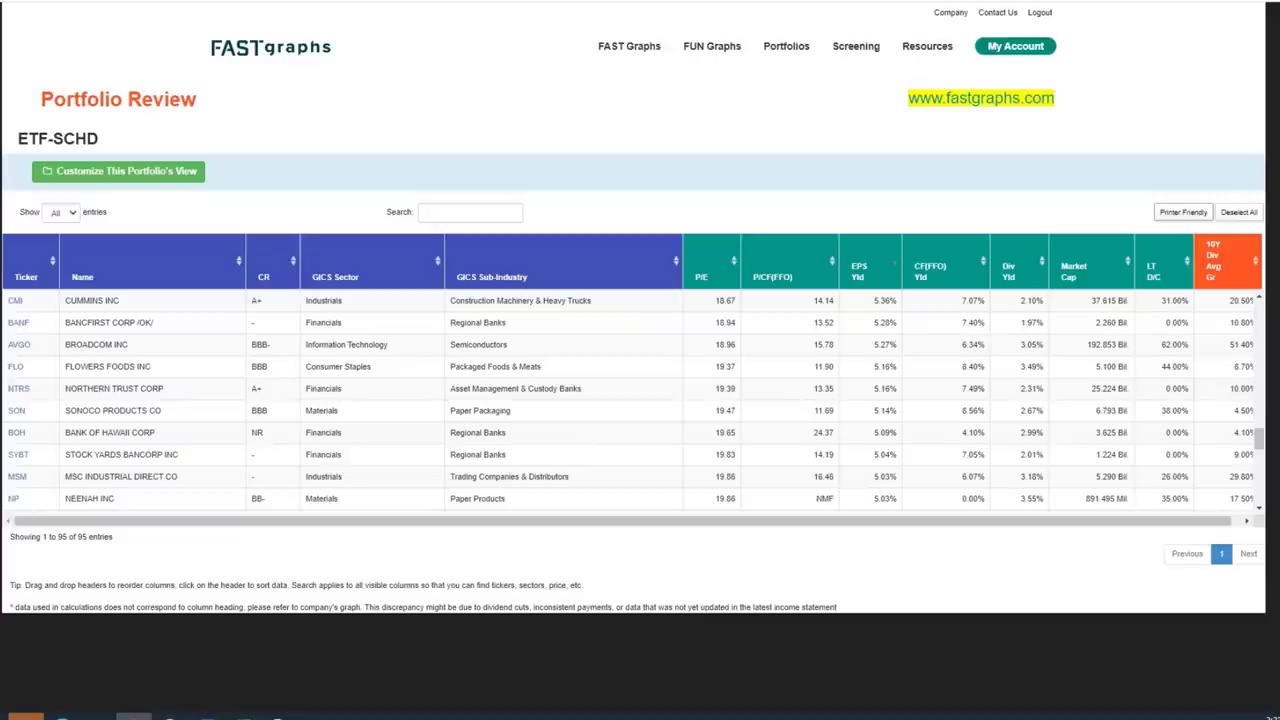
scroll(363, 377, "down", 1)
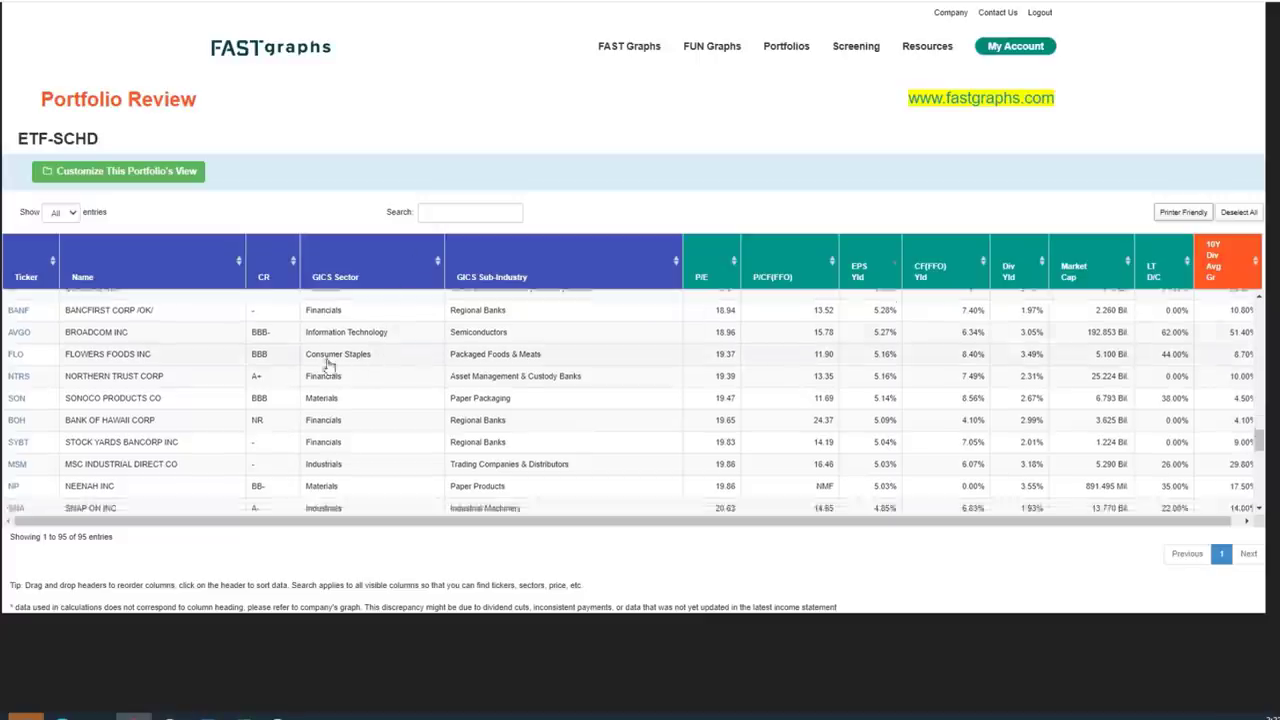
scroll(340, 365, "down", 2)
scroll(320, 360, "down", 3)
scroll(316, 380, "down", 2)
scroll(325, 395, "down", 2)
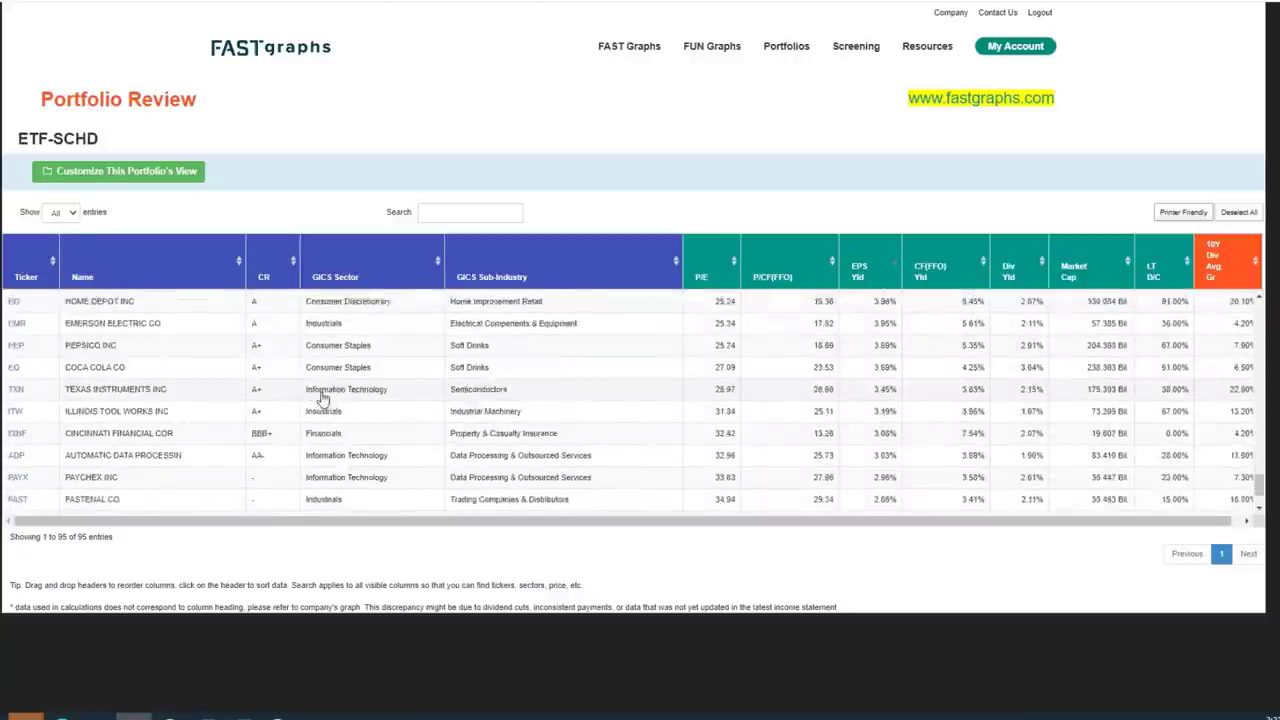
scroll(325, 330, "down", 1)
scroll(375, 428, "up", 2)
scroll(400, 409, "up", 2)
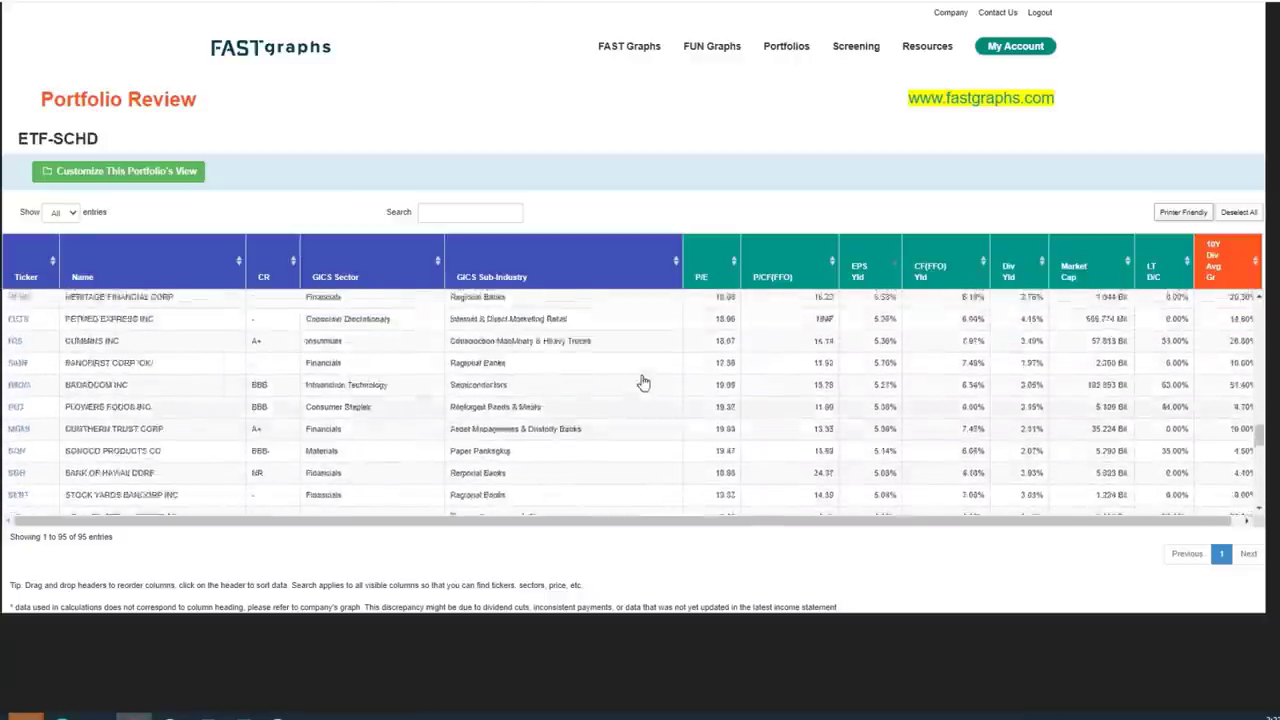
scroll(643, 380, "up", 2)
scroll(594, 401, "up", 2)
scroll(594, 401, "up", 2)
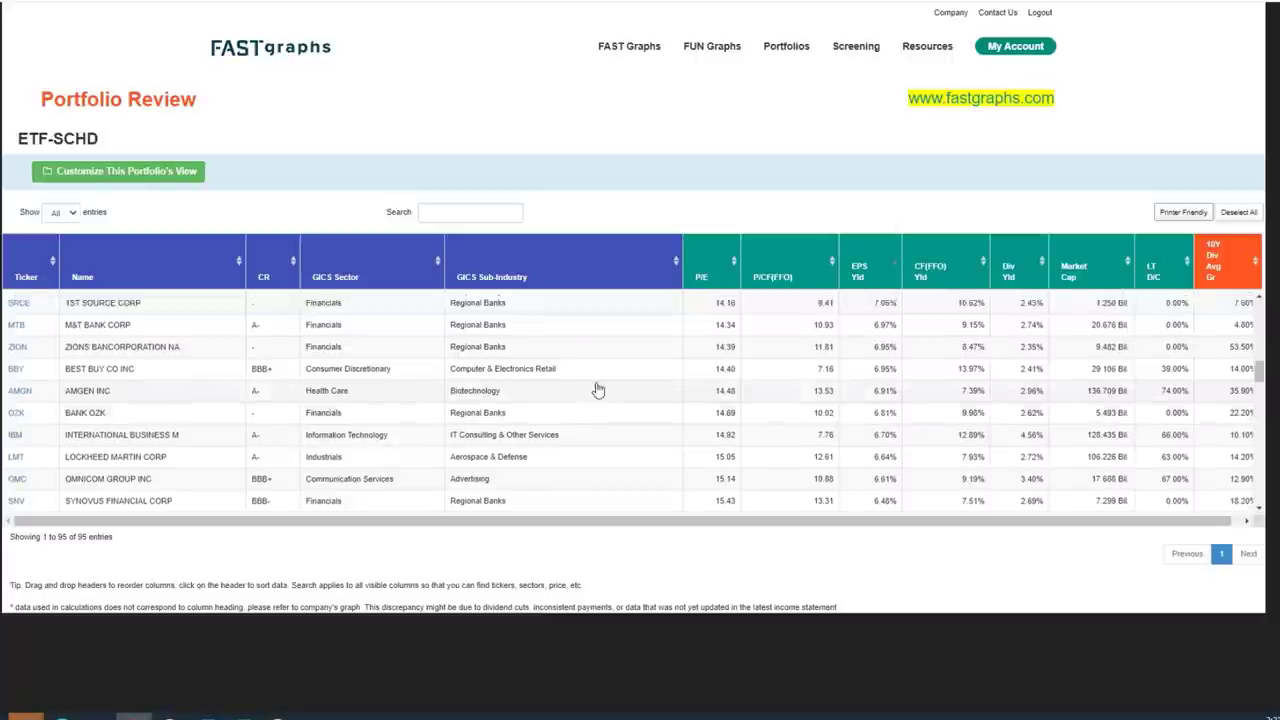
scroll(591, 405, "up", 2)
scroll(598, 400, "up", 2)
scroll(600, 393, "up", 4)
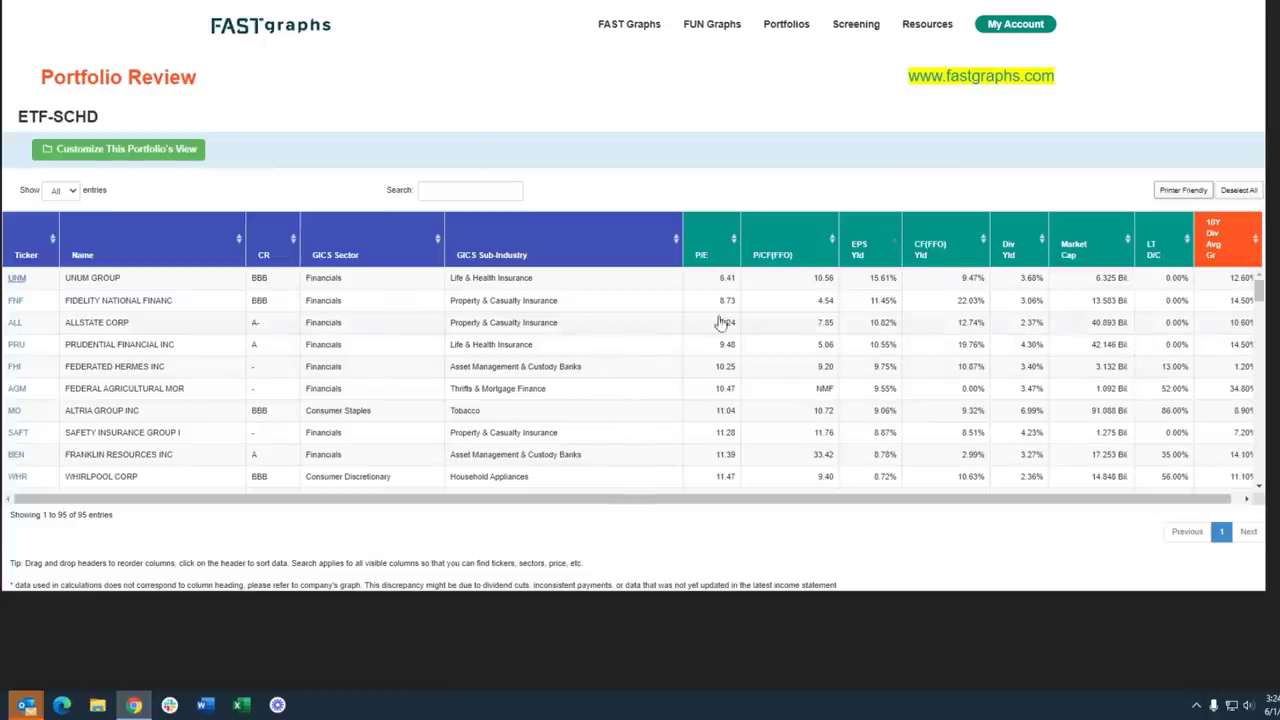
- Sort ETF-SCHD holdings by EPS yield ascending, with International Bancshares and Valero at 0.00% first
left_click(881, 250)
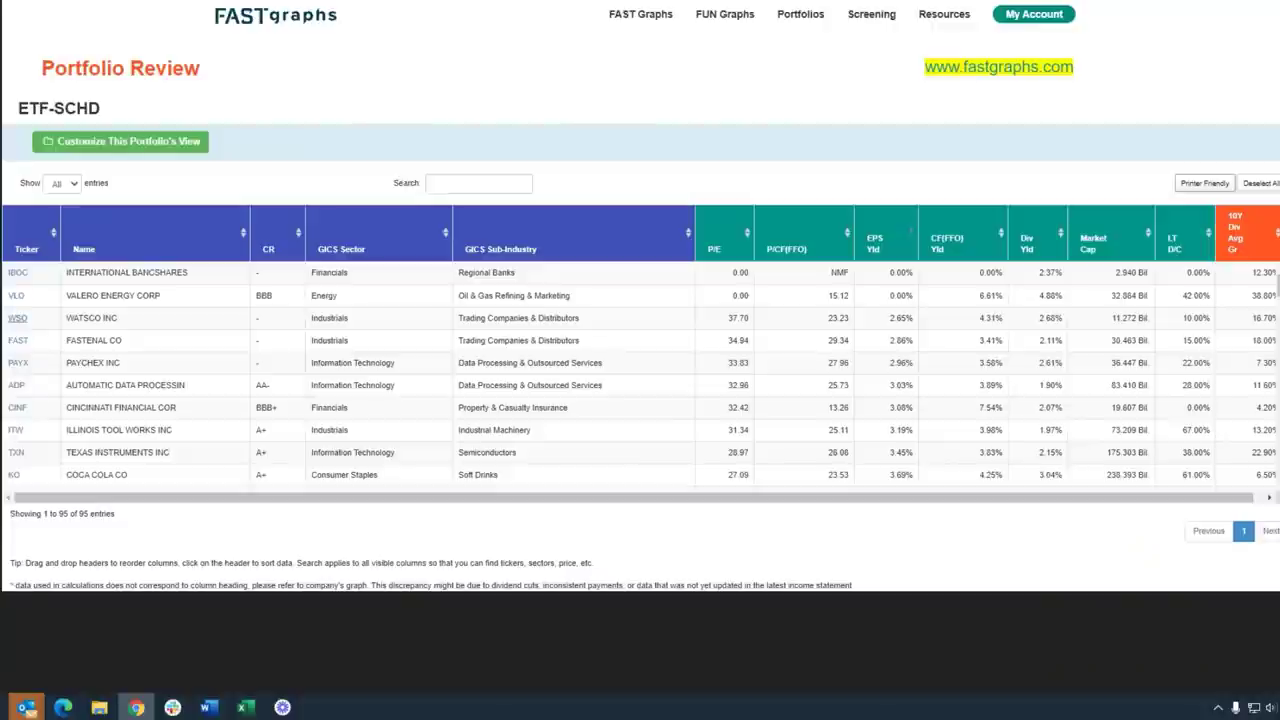
- Sort the ETF-SCHD table on Div Yld, then reverse it to show highest yields first
left_click(1038, 244)
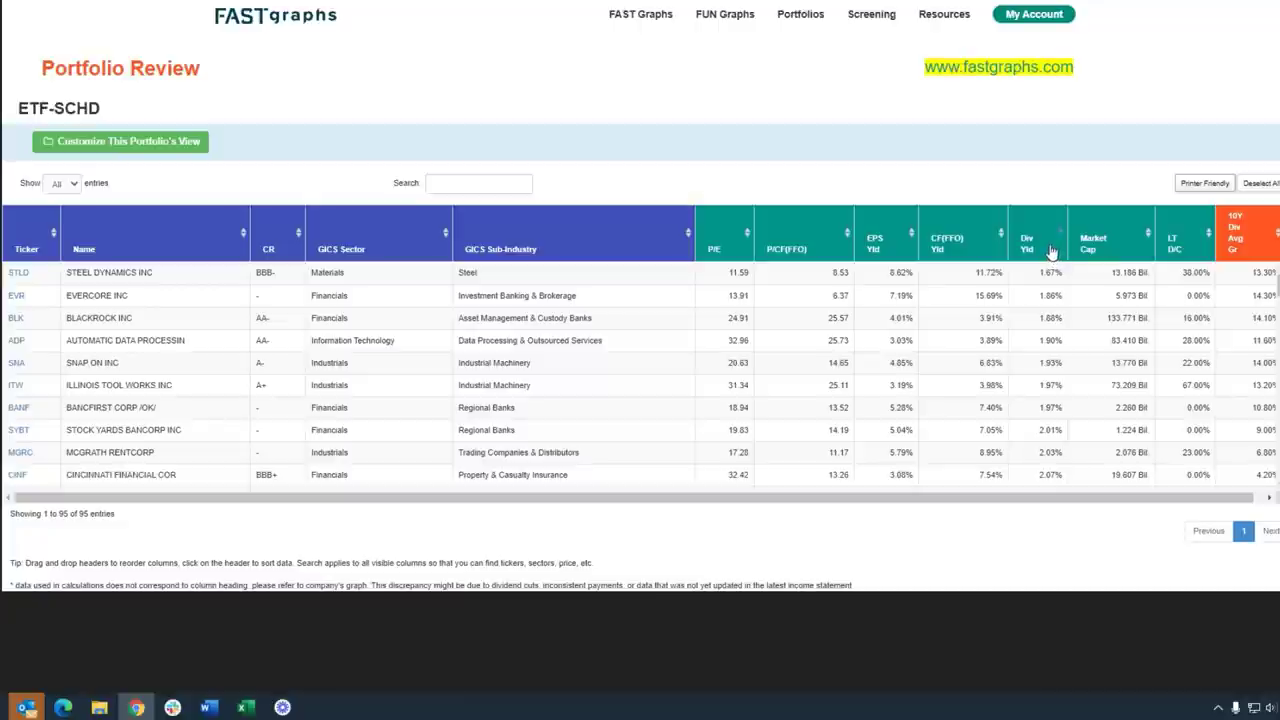
left_click(1051, 252)
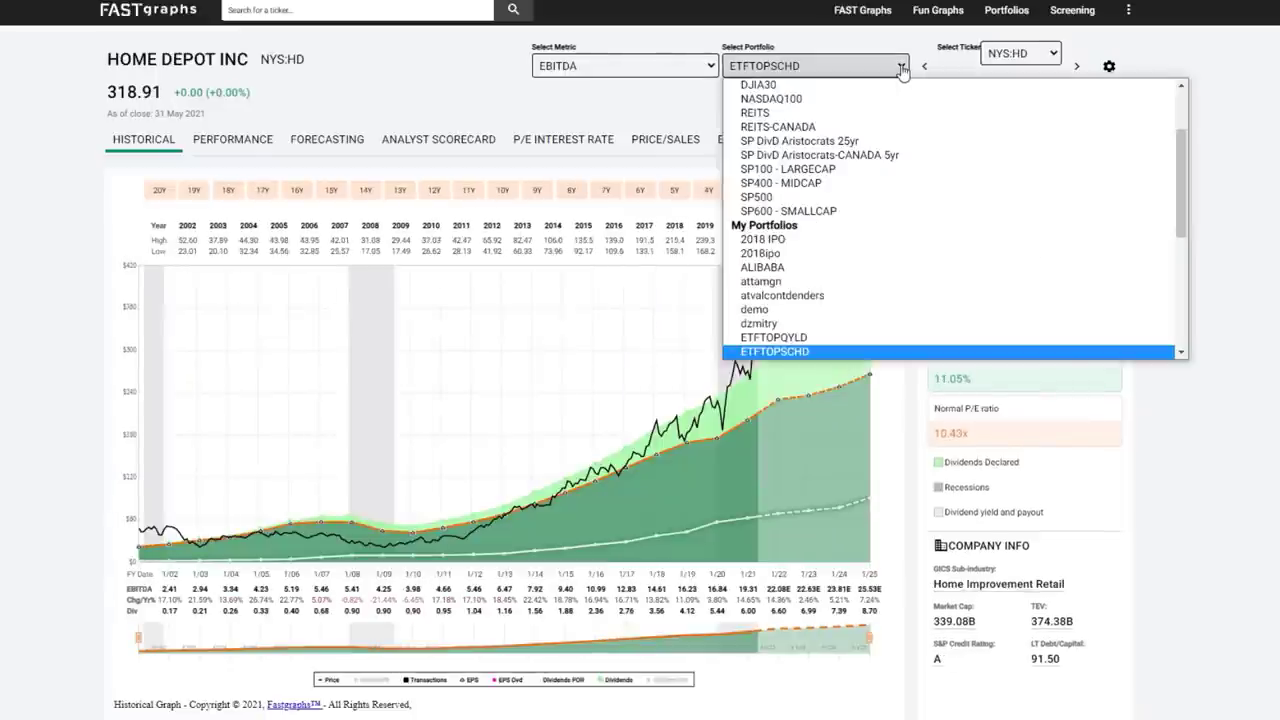
left_click(1058, 62)
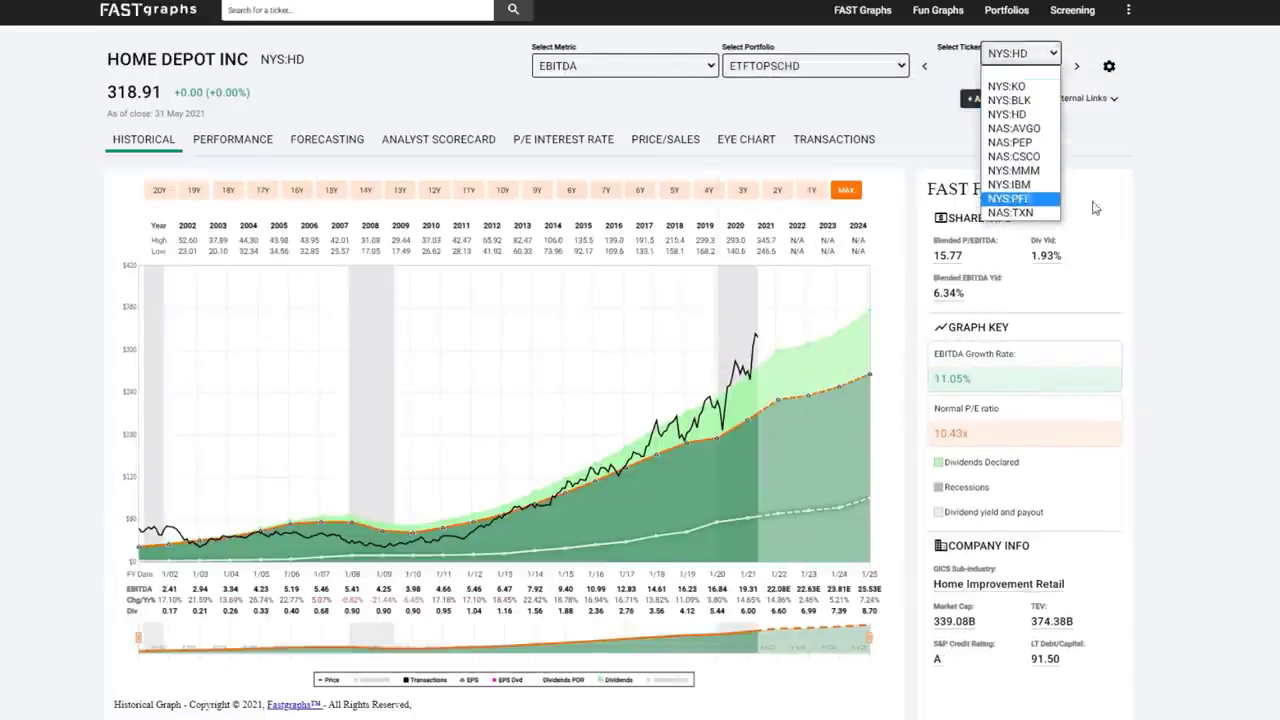
left_click(441, 93)
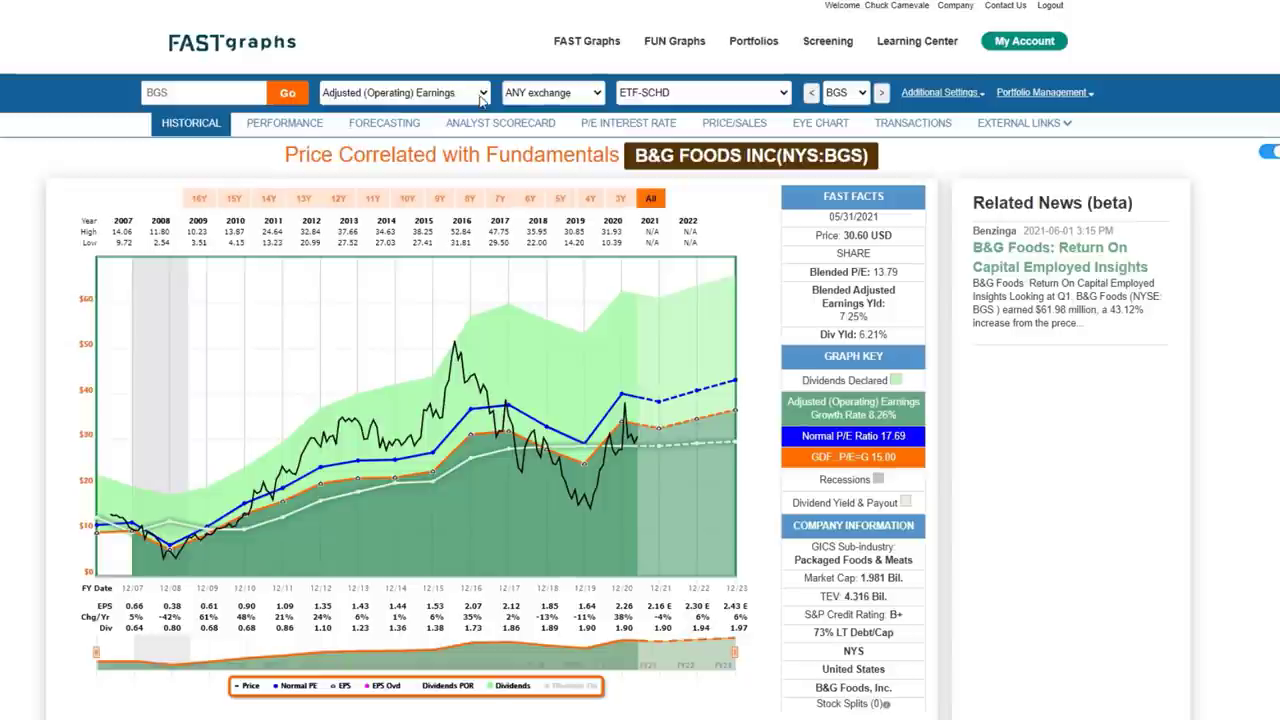
- Switch the charted metric from earnings to Operating Cash Flow (OCF, FFO)
left_click(449, 93)
left_click(408, 189)
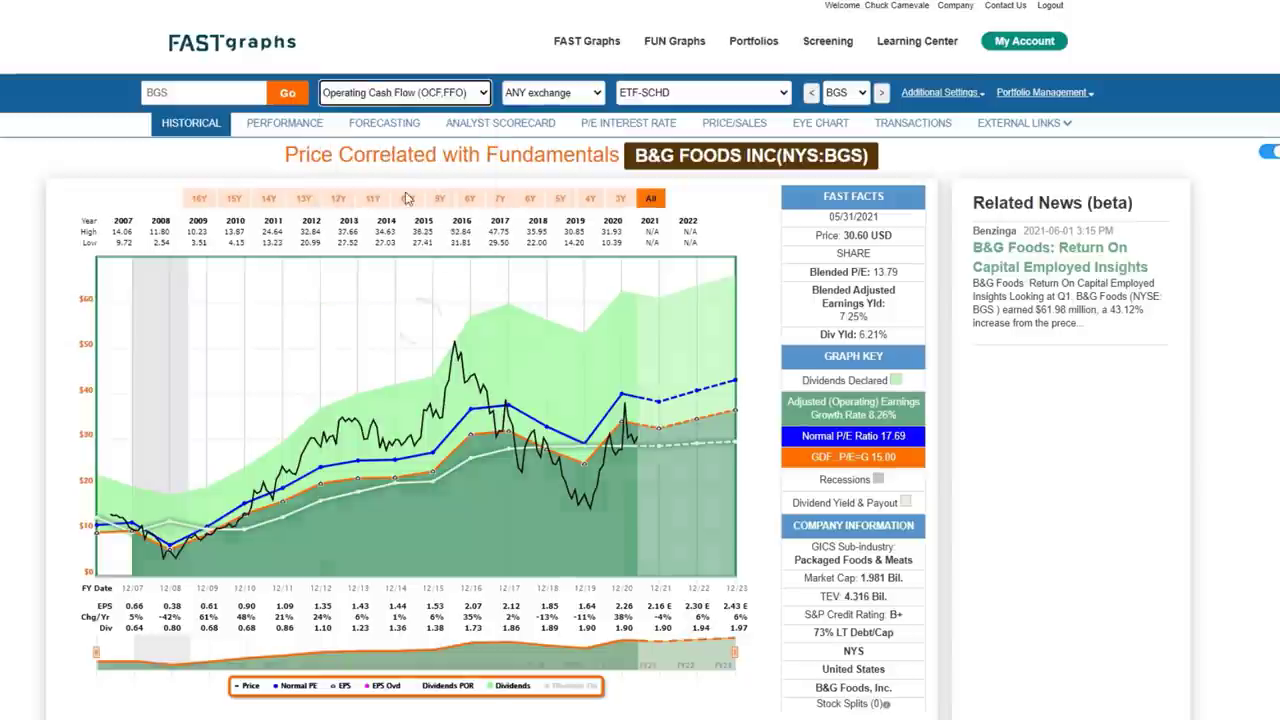